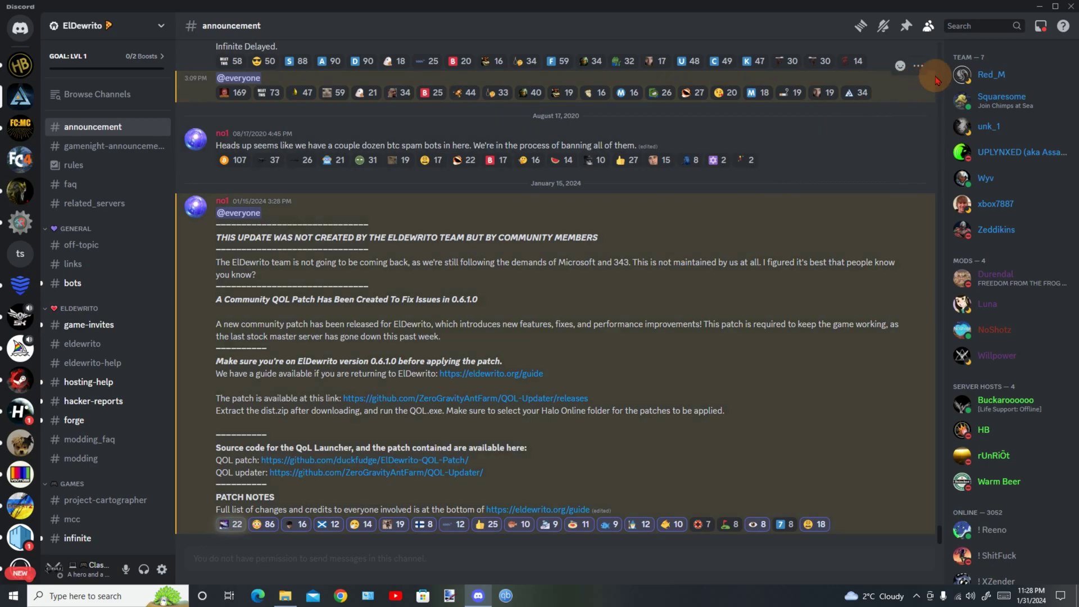
- Switch from Discord to the Downloads folder and open the Halo Online ZIP archive
{"action": "left_click", "coordinate": [1039, 6]}
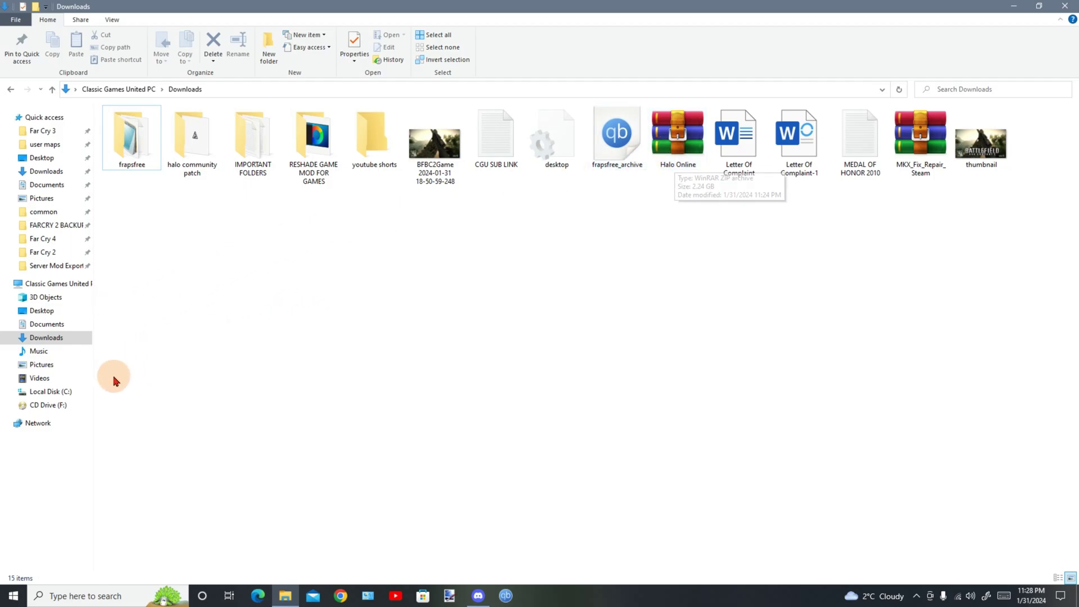
{"action": "double_click", "coordinate": [695, 173]}
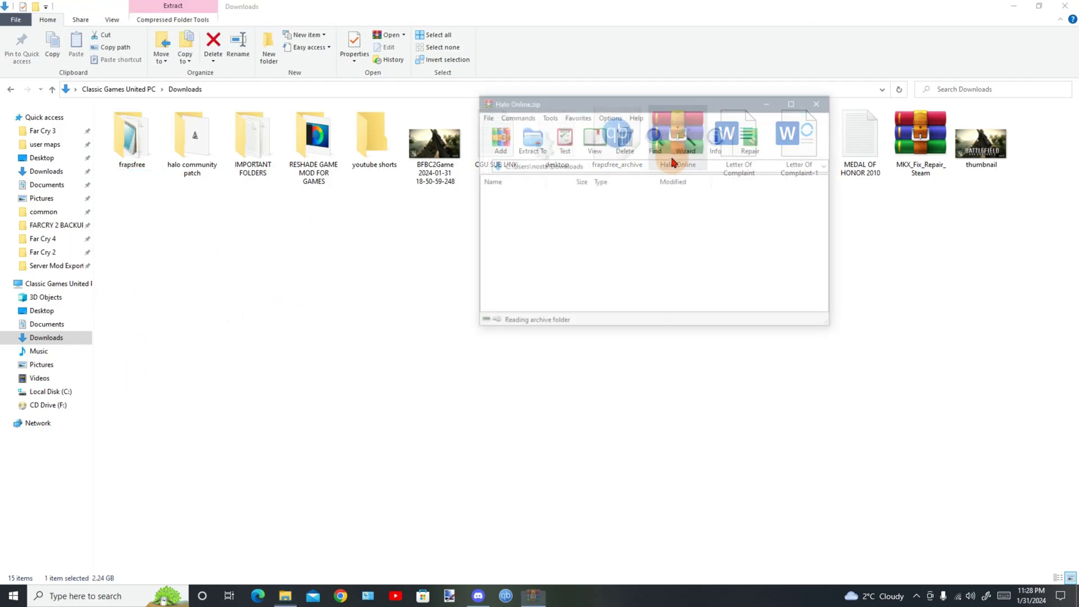
{"action": "left_click", "coordinate": [769, 102]}
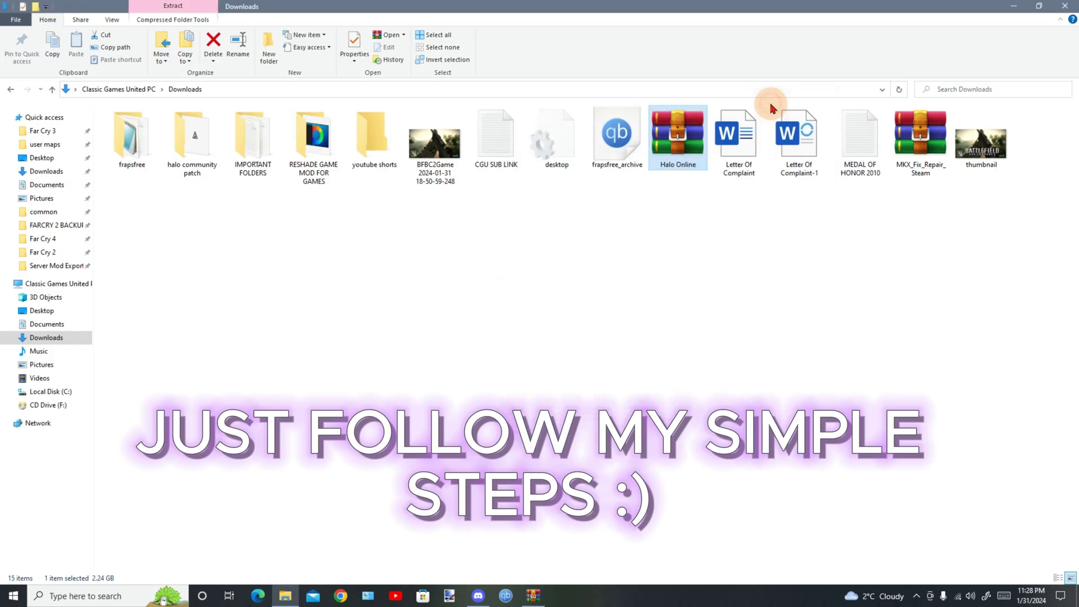
- Create a new folder named "Halo Online" inside the Games folder on Local Disk (C:)
{"action": "left_click", "coordinate": [69, 392]}
{"action": "double_click", "coordinate": [137, 243]}
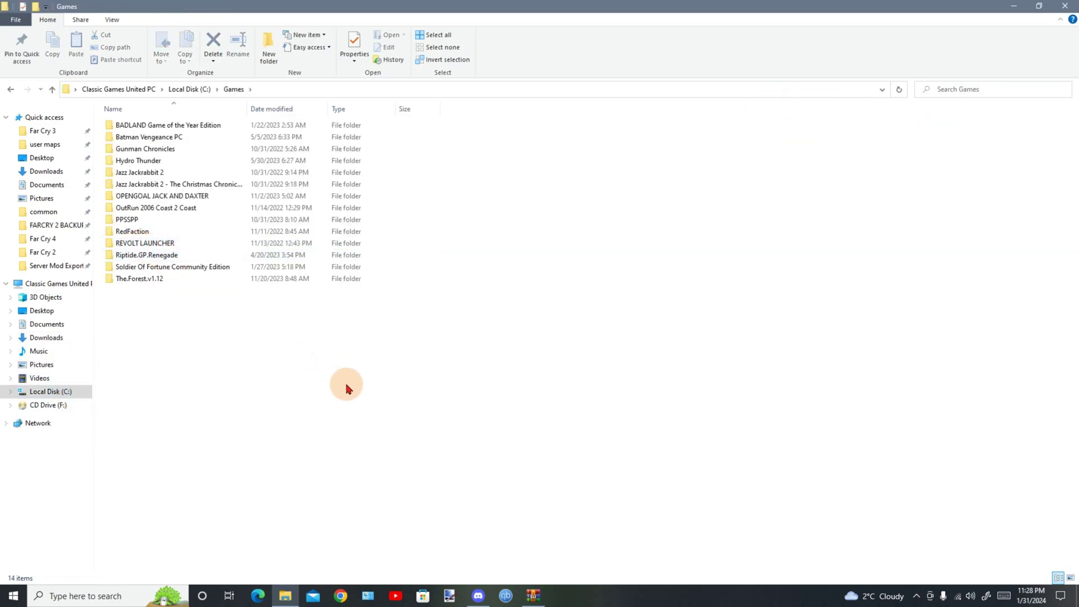
{"action": "right_click", "coordinate": [344, 417]}
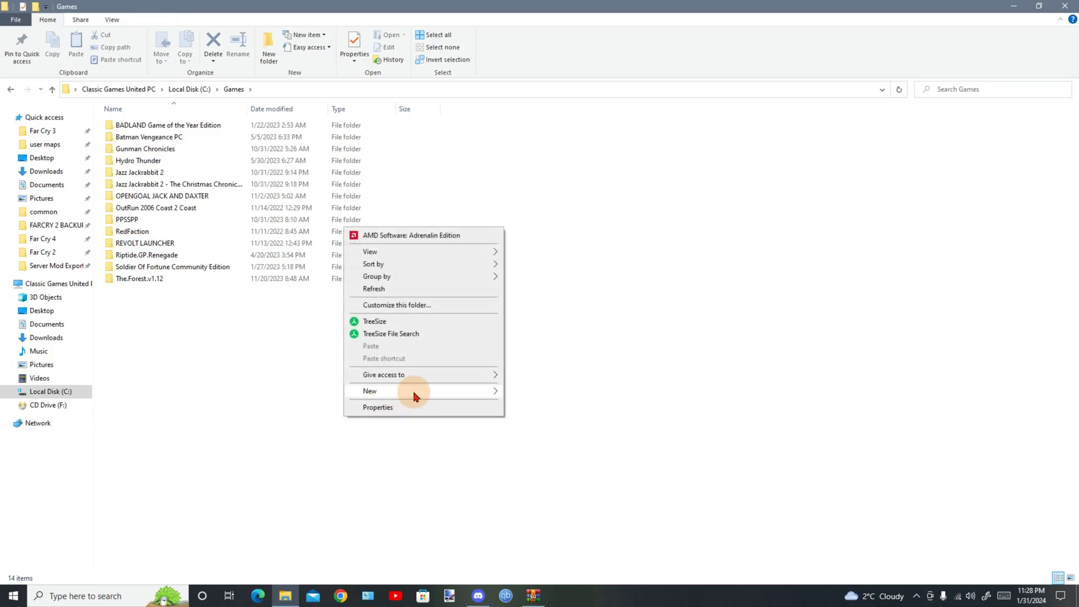
{"action": "mouse_move", "coordinate": [413, 392]}
{"action": "left_click", "coordinate": [528, 392]}
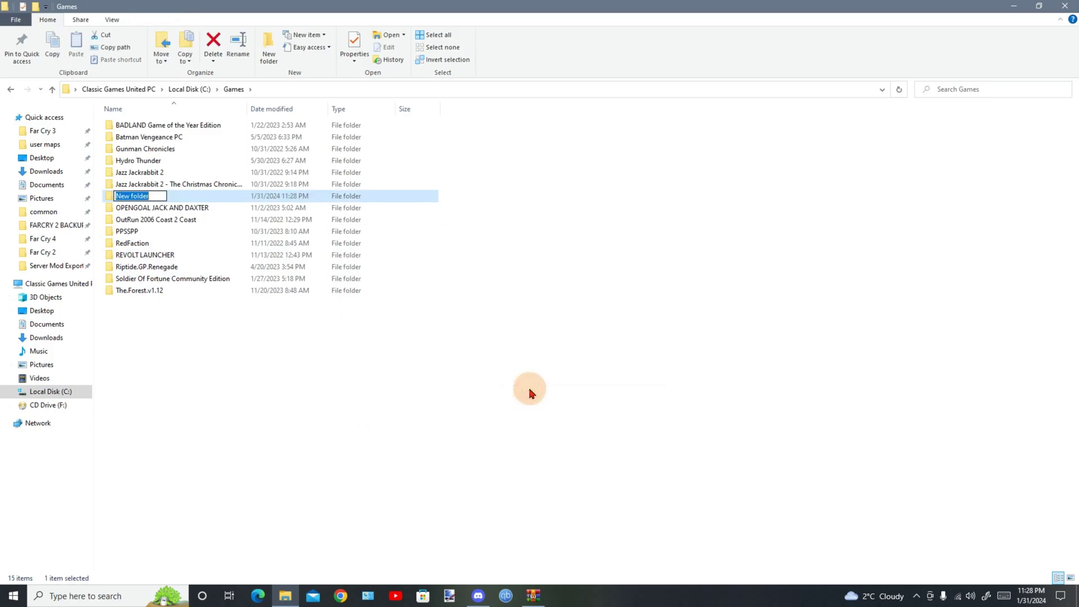
{"action": "type", "text": "Halo Online"}
{"action": "key", "text": "Return"}
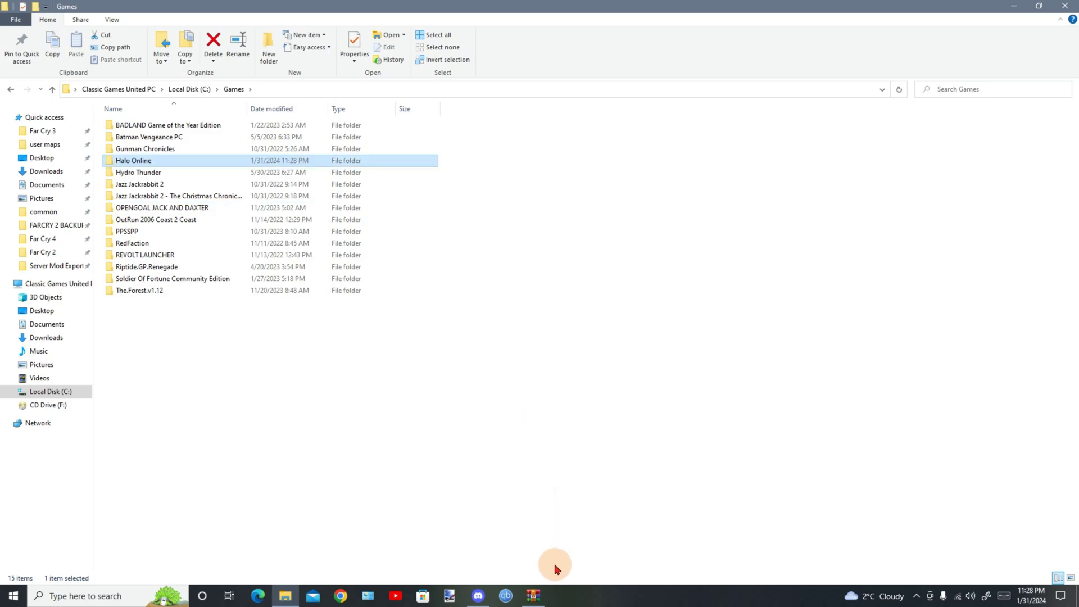
- Examine the contents of the Halo Online archive in WinRAR and close it
{"action": "left_click", "coordinate": [533, 595]}
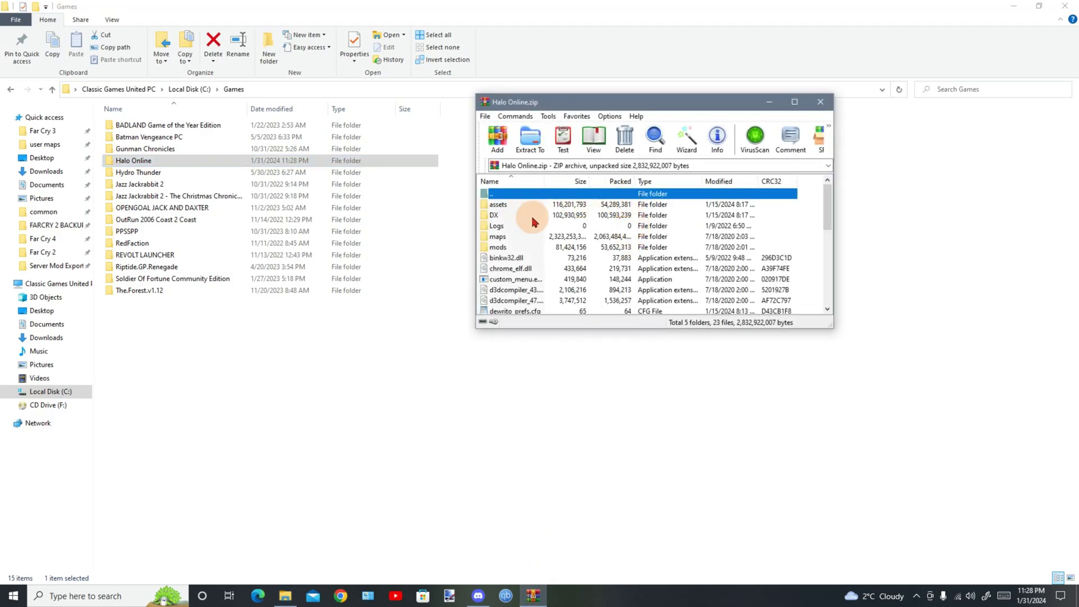
{"action": "left_click_drag", "start_coordinate": [828, 203], "coordinate": [820, 336]}
{"action": "left_click", "coordinate": [820, 101]}
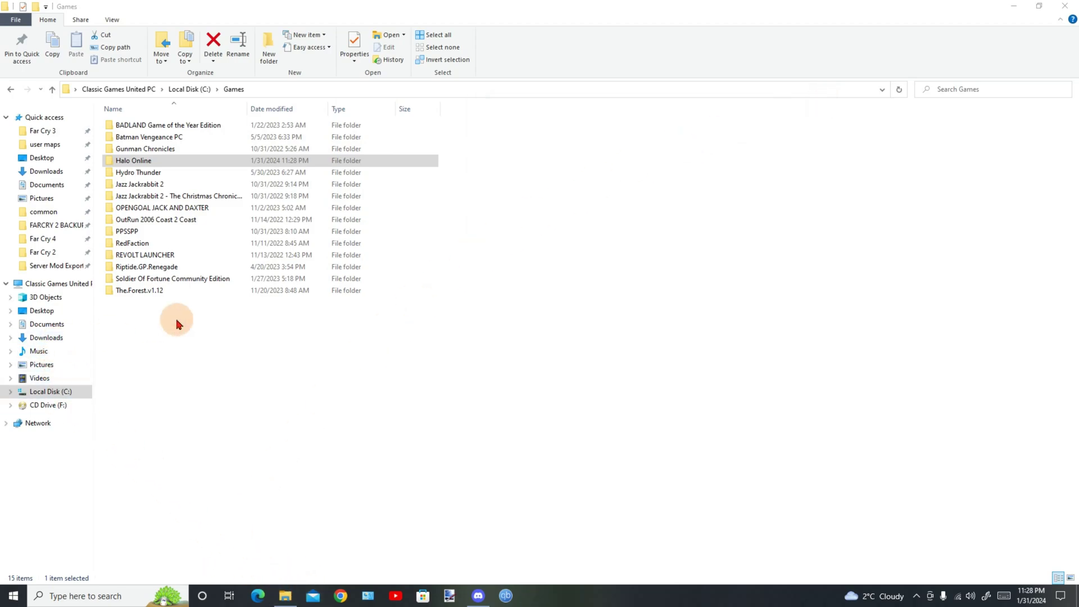
- Open a second File Explorer window on Downloads, reduced in size and placed over the Games folder window
{"action": "left_click", "coordinate": [1015, 8]}
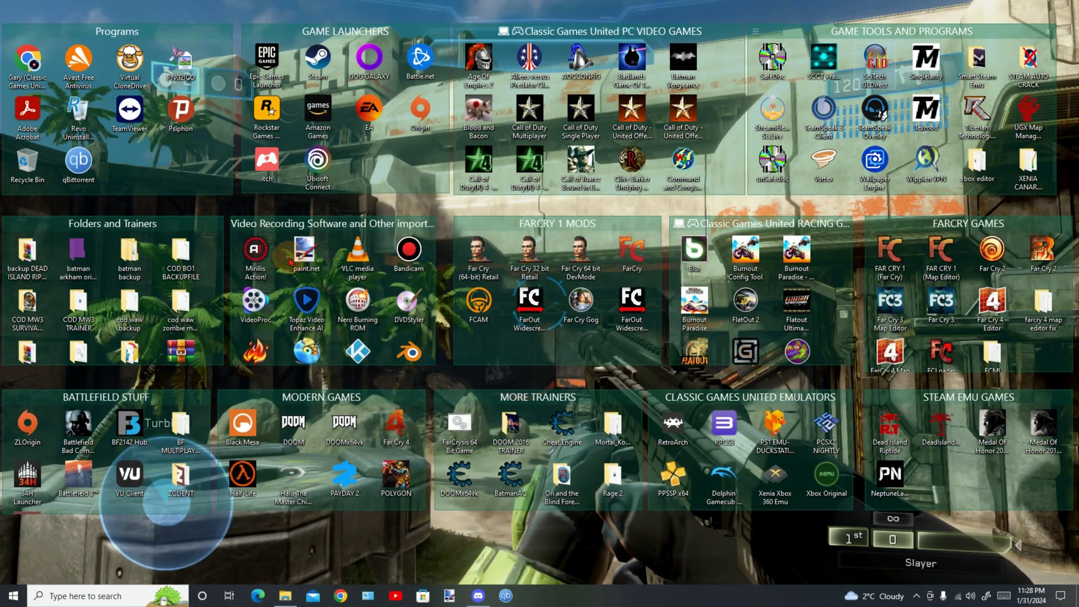
{"action": "left_click", "coordinate": [183, 305]}
{"action": "double_click", "coordinate": [185, 306]}
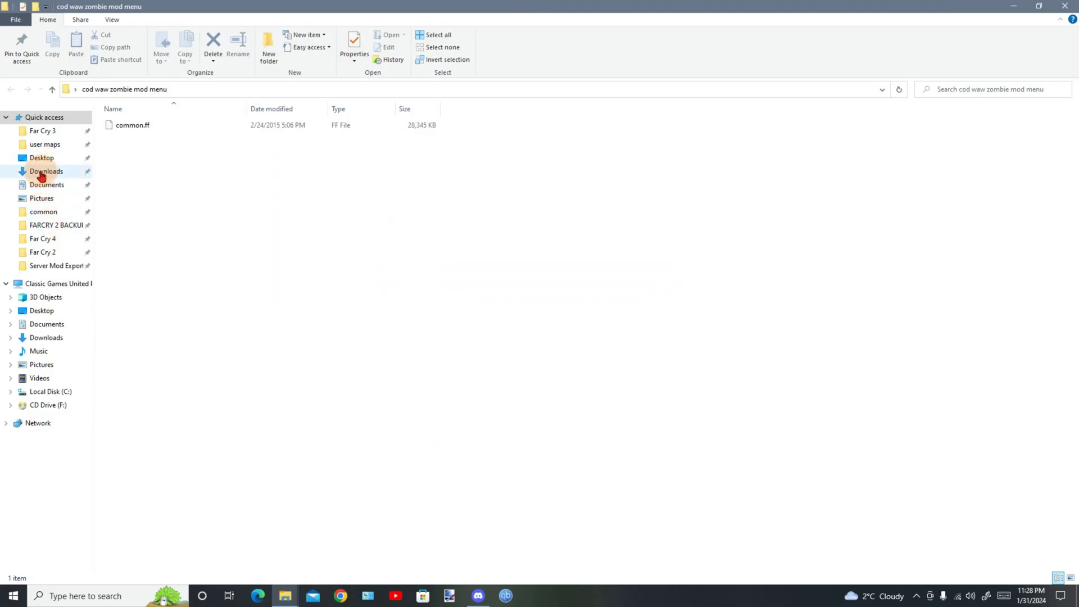
{"action": "left_click", "coordinate": [58, 339]}
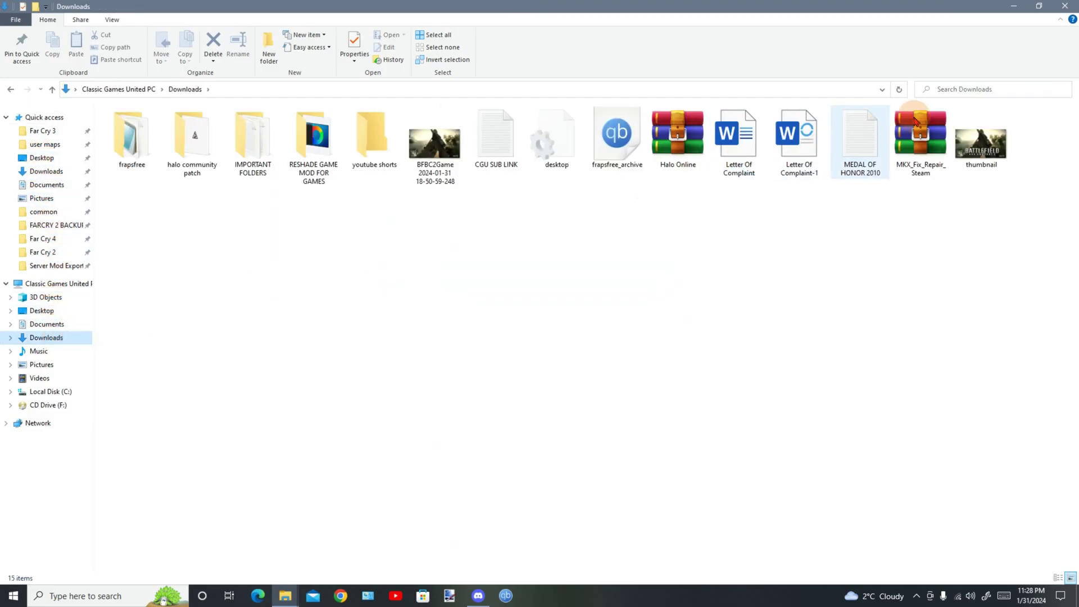
{"action": "left_click", "coordinate": [1039, 7]}
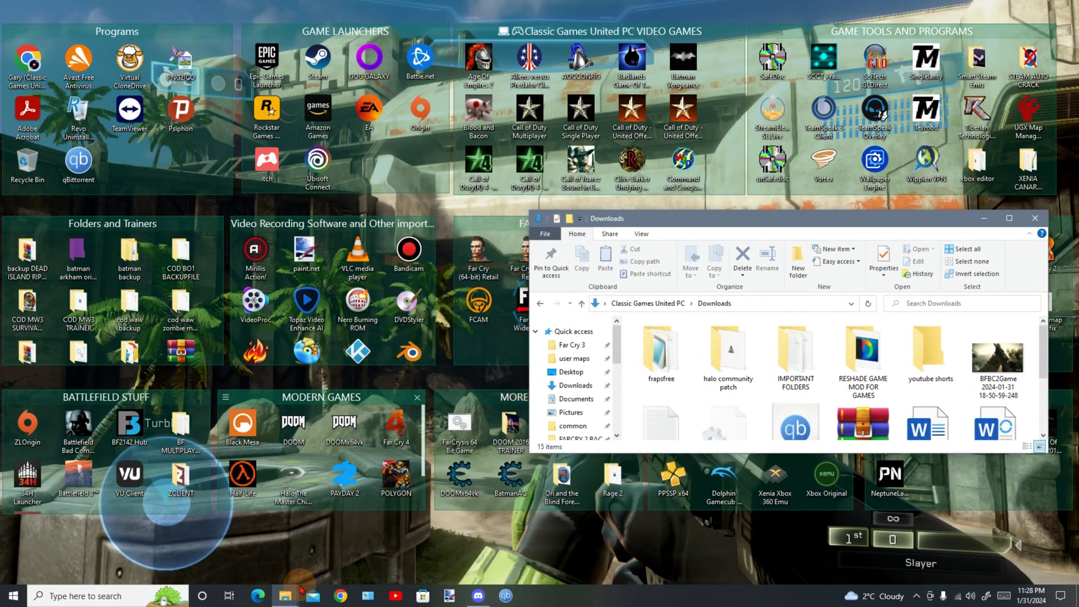
{"action": "mouse_move", "coordinate": [285, 596]}
{"action": "left_click", "coordinate": [241, 561]}
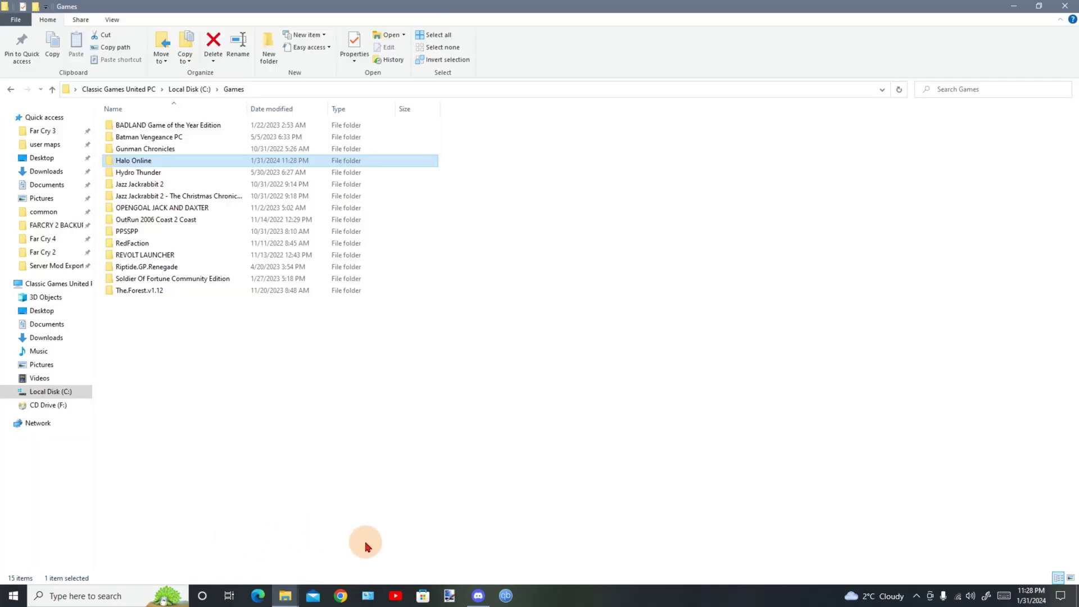
{"action": "left_click", "coordinate": [345, 554]}
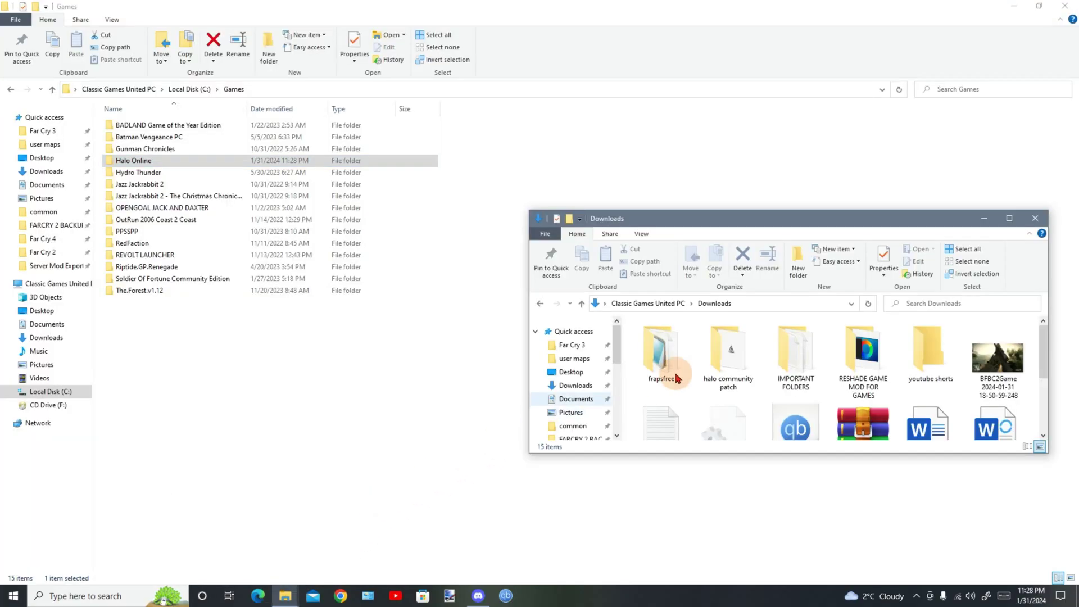
- Move the Halo Online archive from Downloads into the Halo Online folder under C:\Games
{"action": "left_click_drag", "start_coordinate": [1043, 342], "coordinate": [1044, 371]}
{"action": "left_click", "coordinate": [872, 388]}
{"action": "left_click_drag", "start_coordinate": [872, 389], "coordinate": [182, 168]}
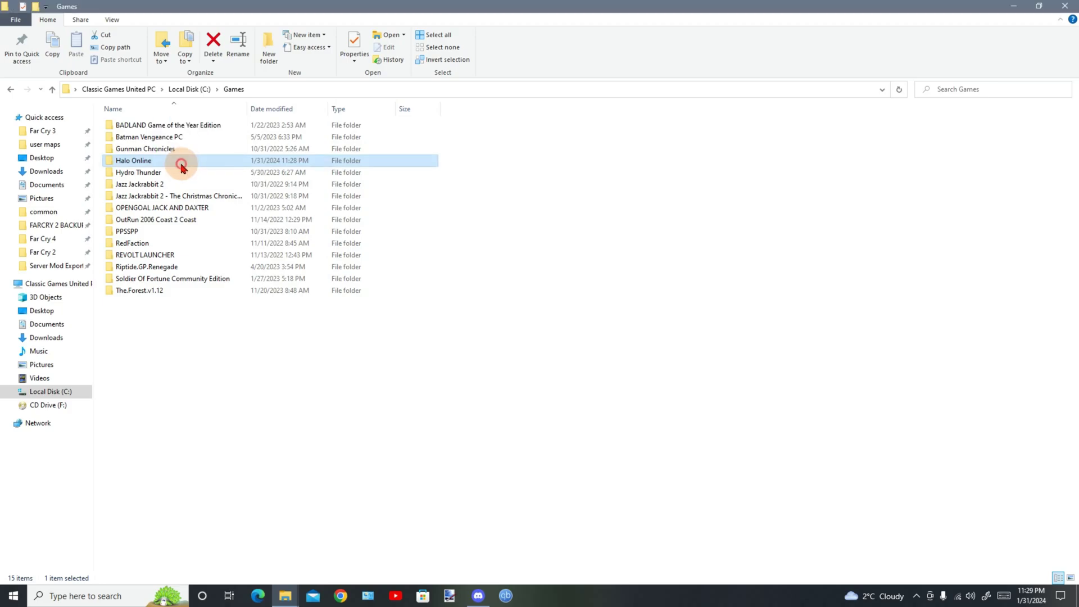
- Extract the Halo Online archive directly into the C:\Games\Halo Online folder
{"action": "double_click", "coordinate": [181, 167]}
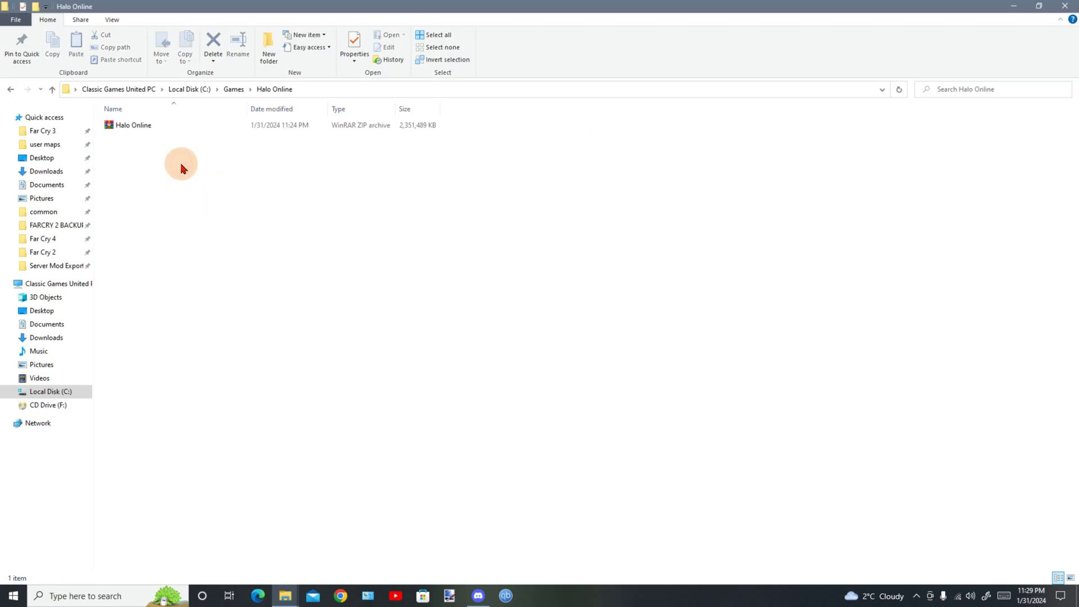
{"action": "right_click", "coordinate": [141, 128]}
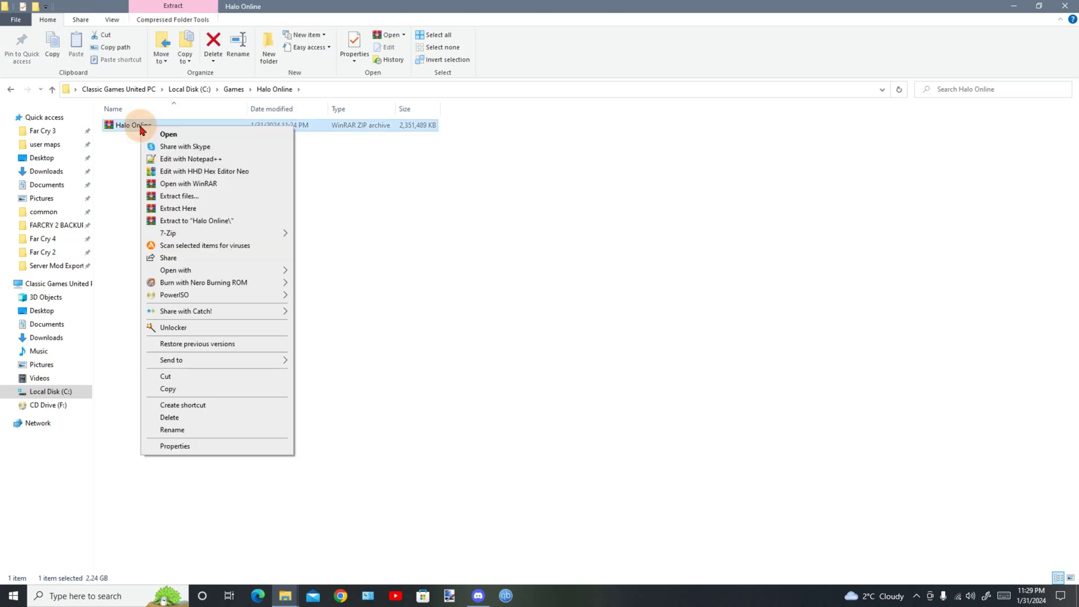
{"action": "left_click", "coordinate": [179, 209]}
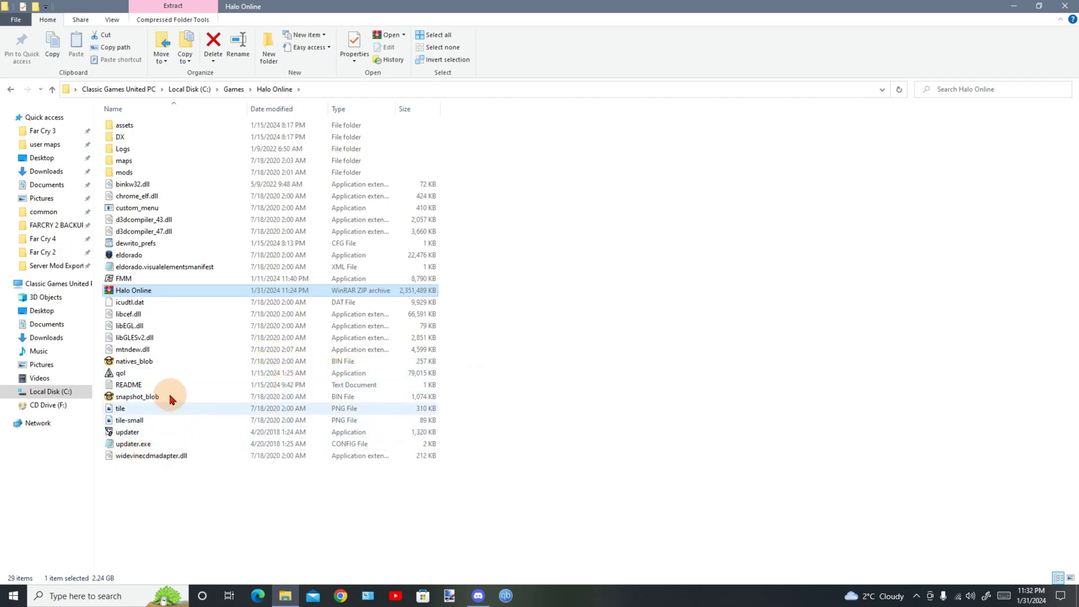
- Delete the Halo Online ZIP archive from the game folder
{"action": "left_click", "coordinate": [137, 293]}
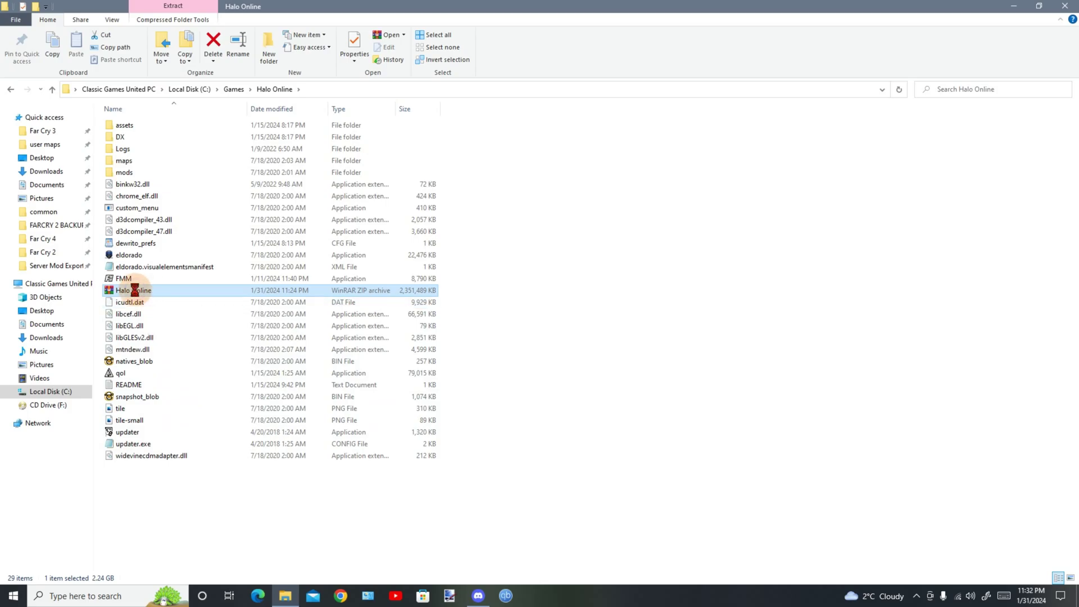
{"action": "right_click", "coordinate": [135, 290]}
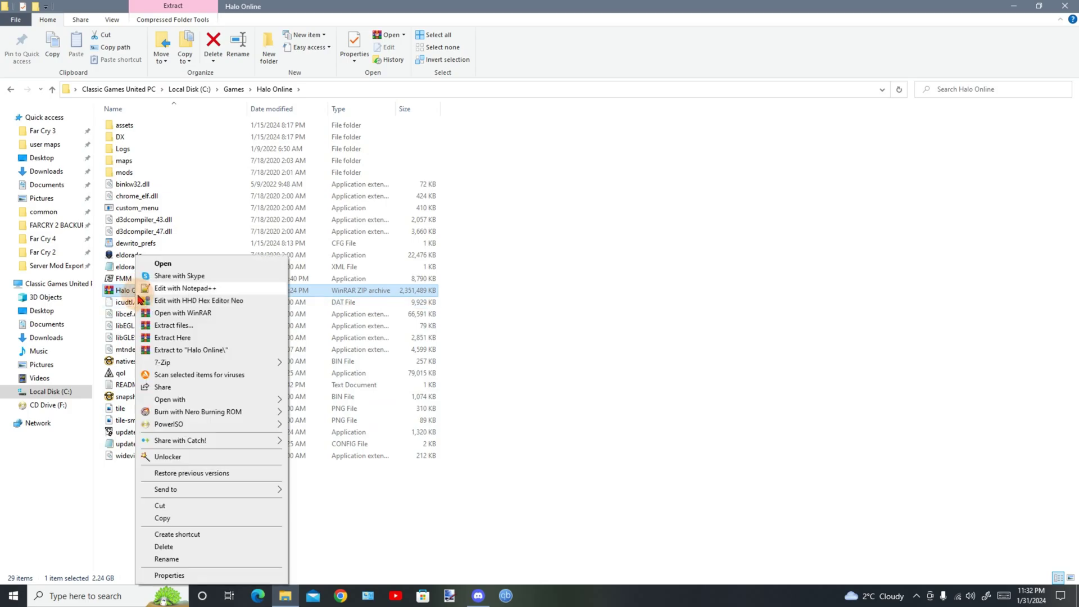
{"action": "left_click", "coordinate": [178, 548]}
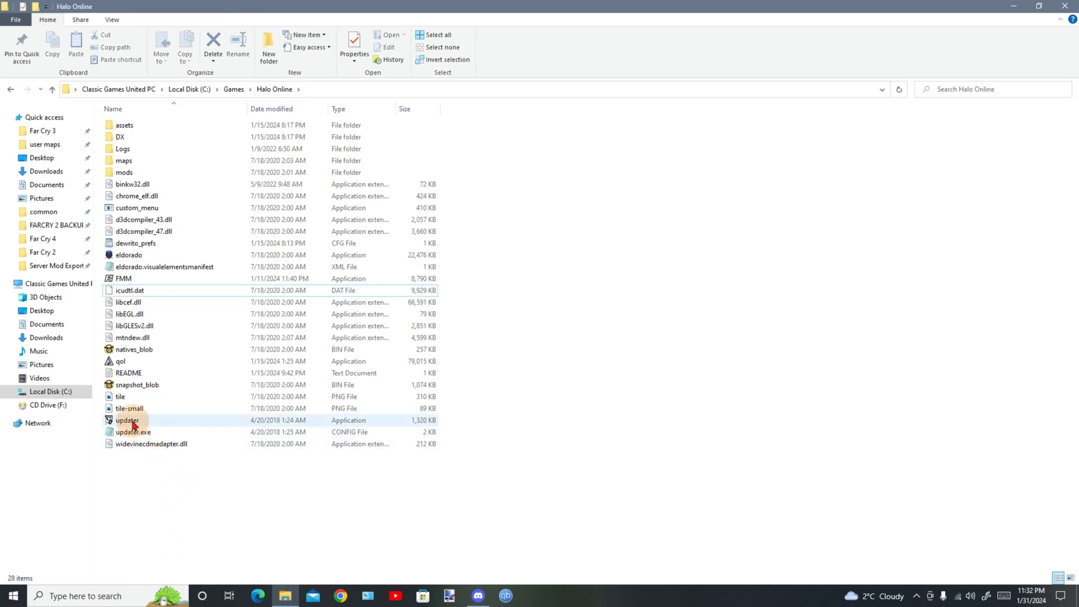
- Run the updater application in the Halo Online folder to check for a game update, and close it
{"action": "left_click", "coordinate": [135, 421]}
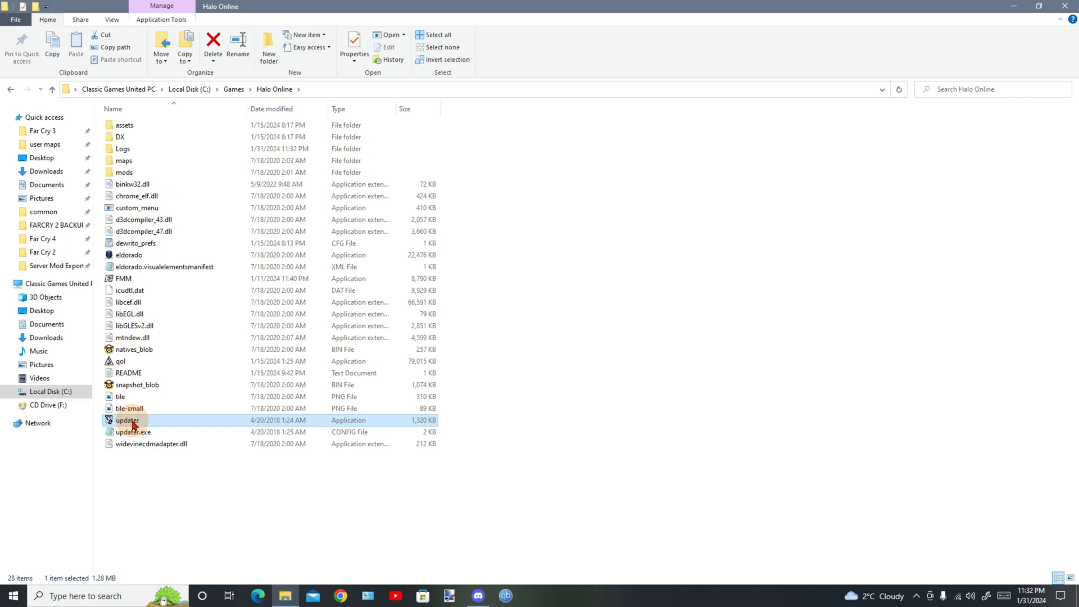
{"action": "double_click", "coordinate": [133, 424]}
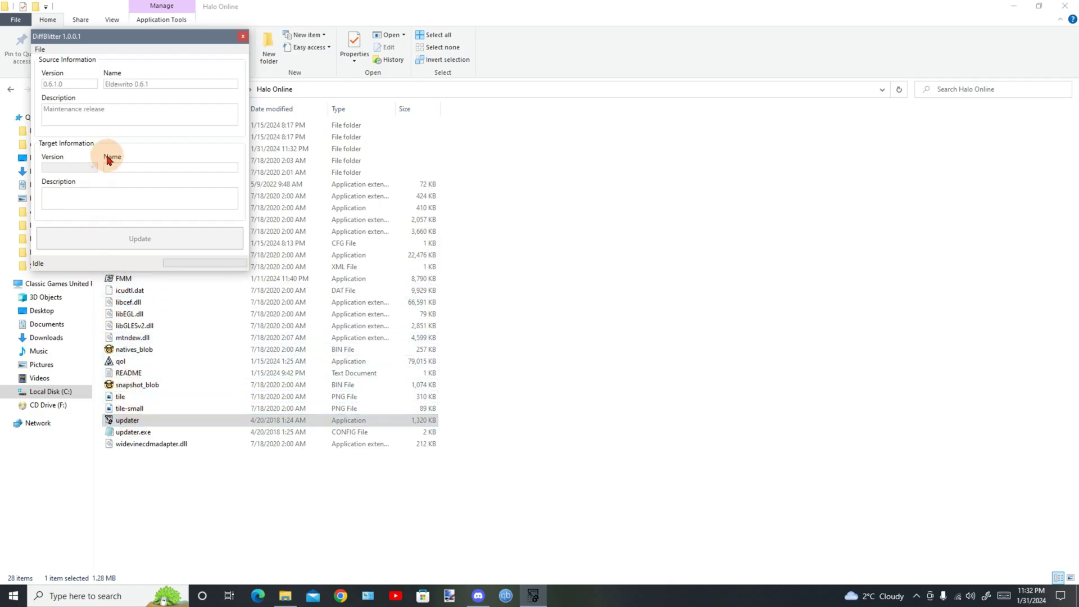
{"action": "left_click", "coordinate": [141, 246]}
{"action": "left_click_drag", "start_coordinate": [174, 36], "coordinate": [569, 163]}
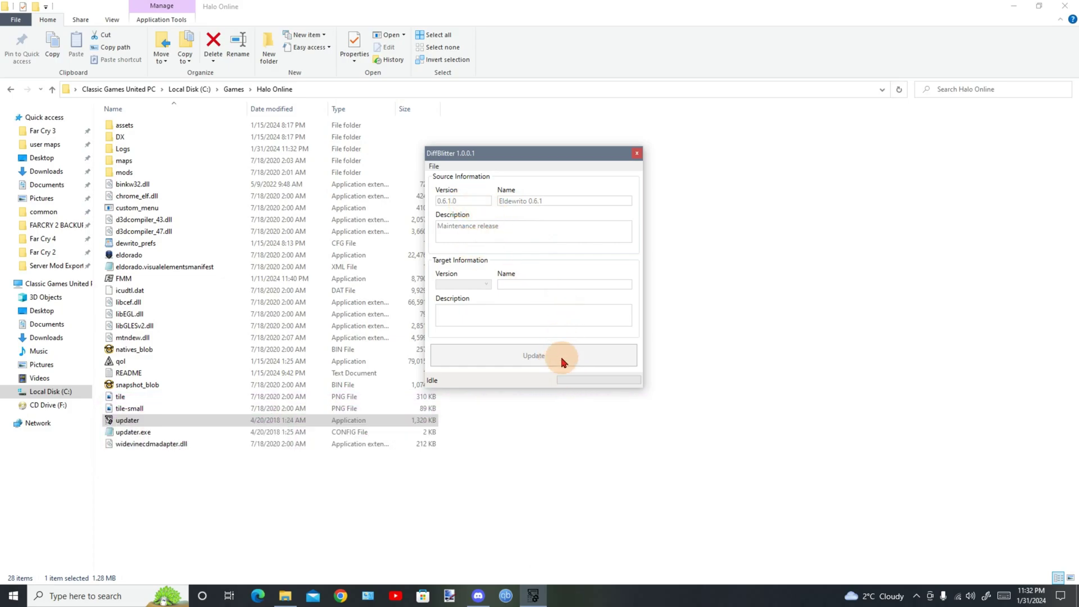
{"action": "left_click_drag", "start_coordinate": [551, 150], "coordinate": [656, 138]}
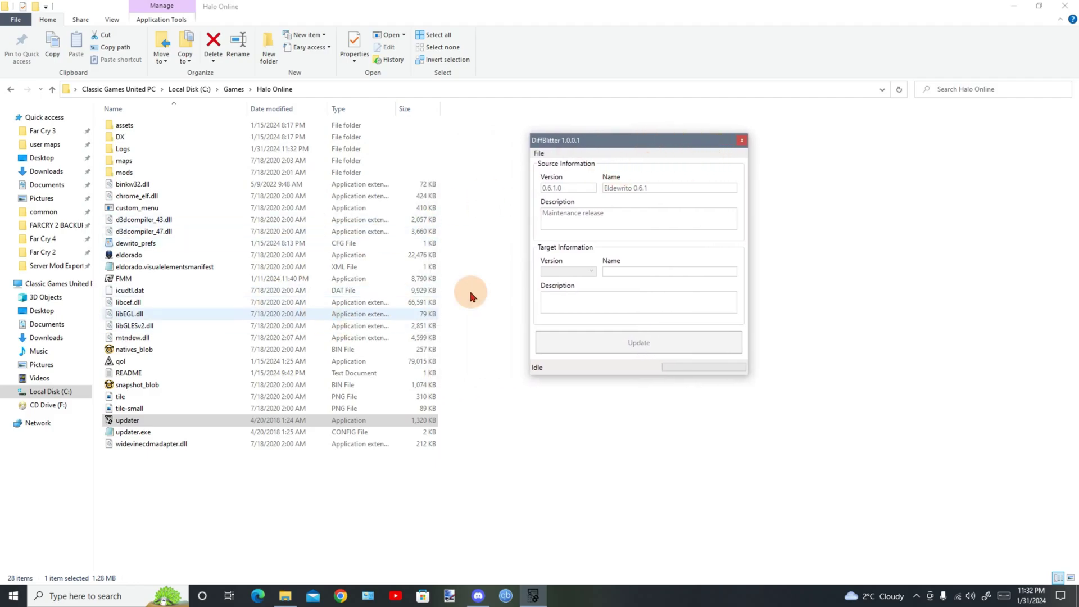
{"action": "left_click", "coordinate": [742, 141]}
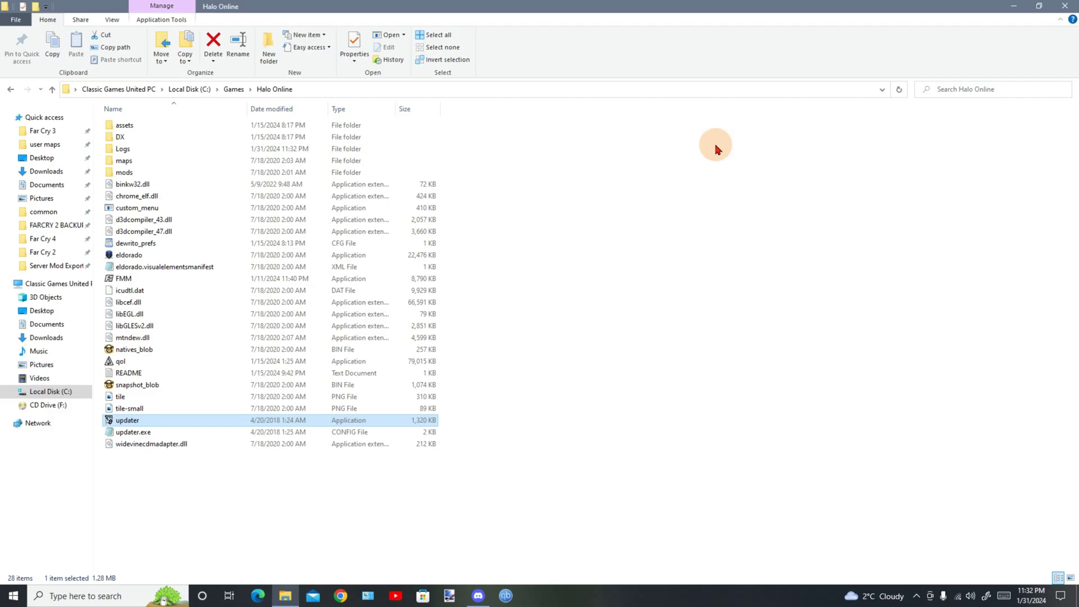
{"action": "double_click", "coordinate": [133, 426]}
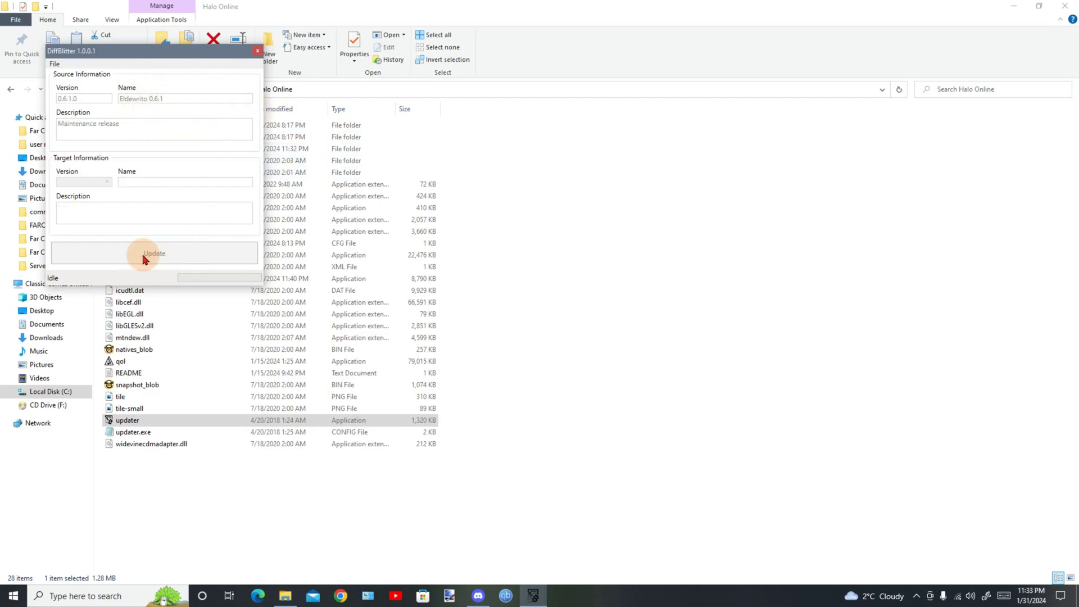
{"action": "left_click", "coordinate": [258, 51]}
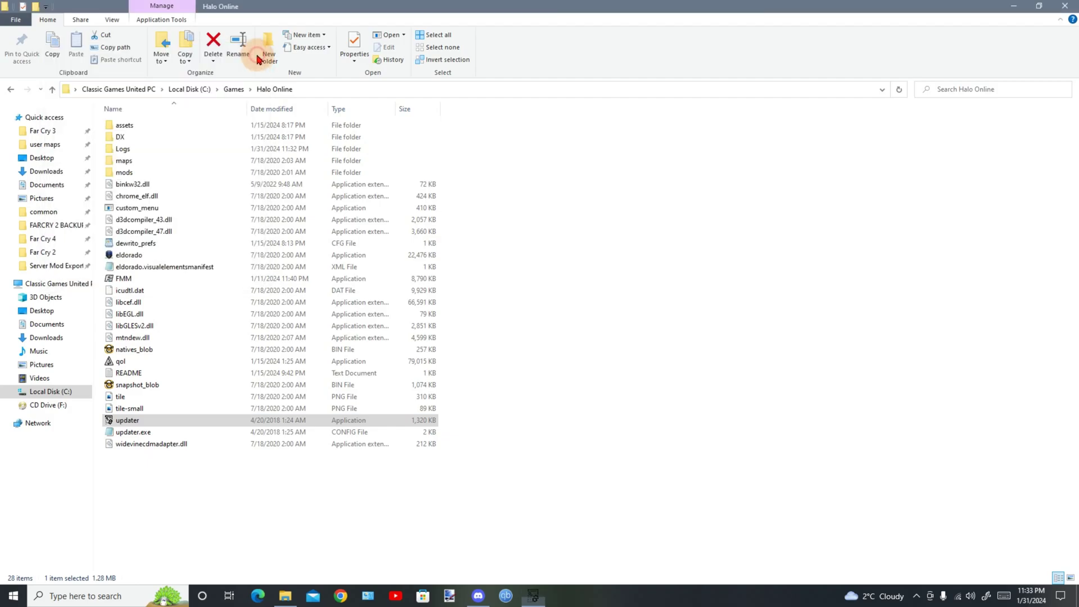
- Run qol, browse to C:\Games\Halo Online in its folder selection, cancel the selection and close the QOL Updater
{"action": "double_click", "coordinate": [125, 363]}
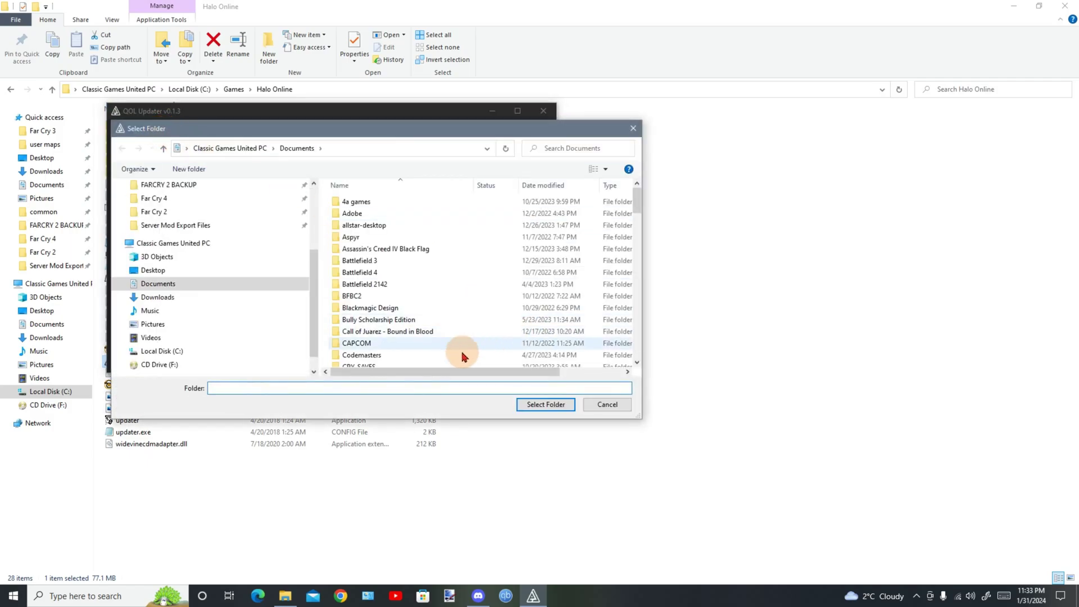
{"action": "left_click", "coordinate": [188, 352]}
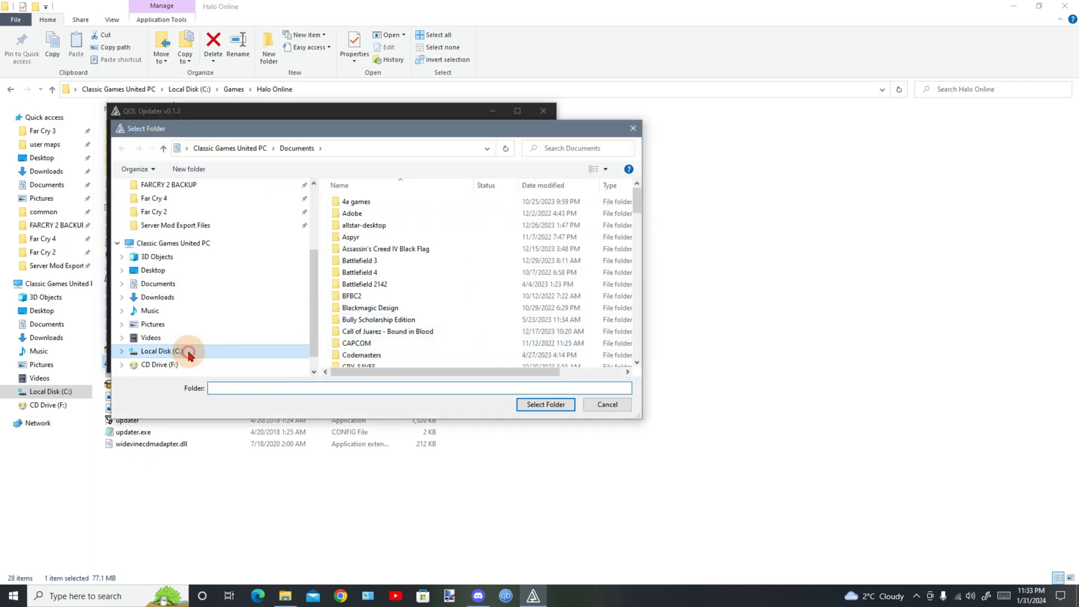
{"action": "double_click", "coordinate": [356, 319]}
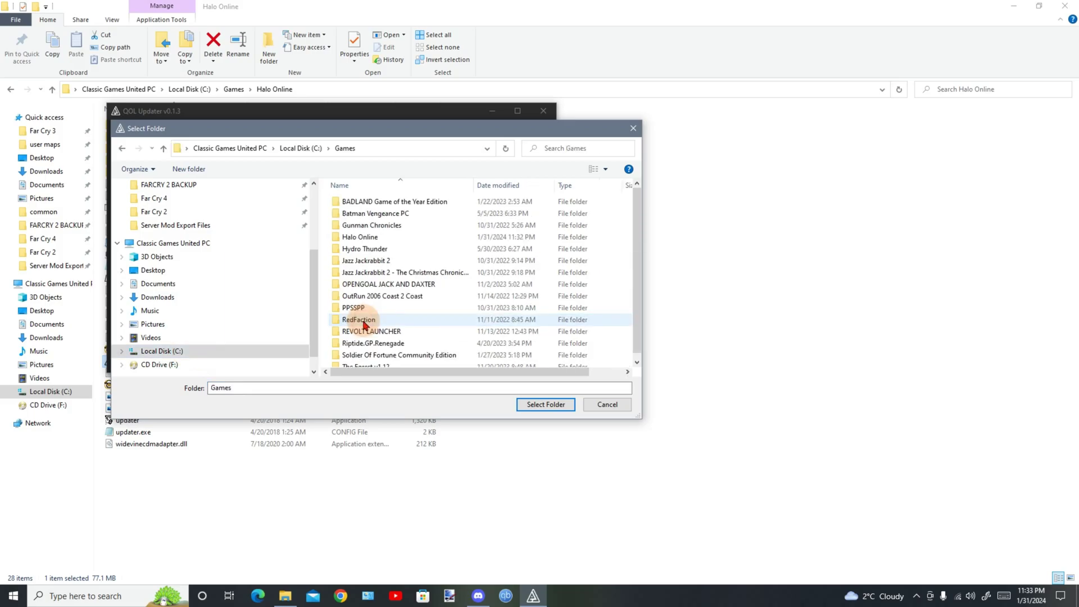
{"action": "left_click", "coordinate": [374, 238]}
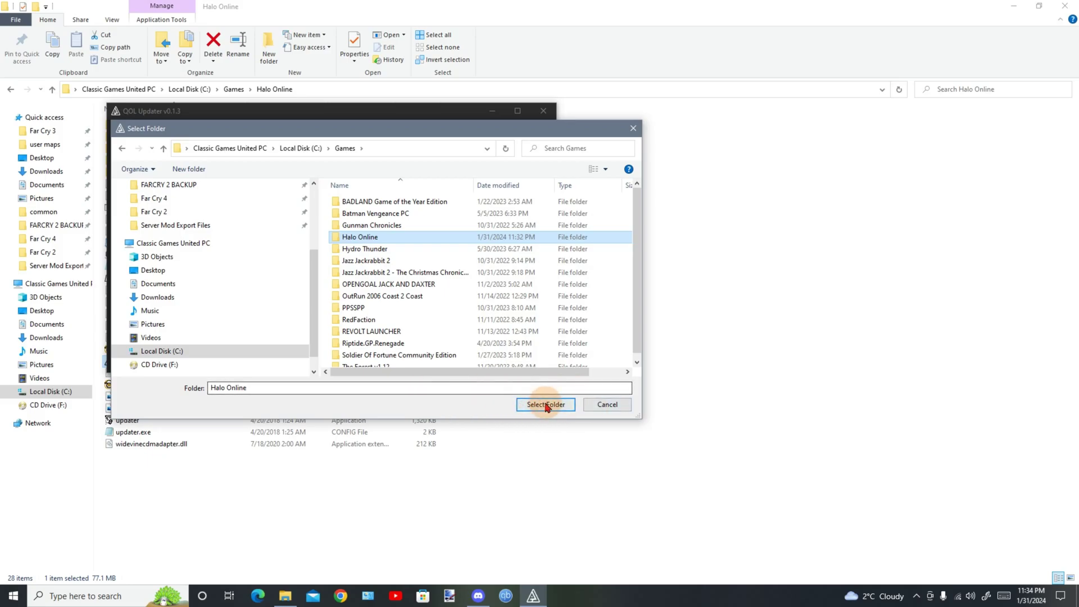
{"action": "left_click", "coordinate": [602, 405]}
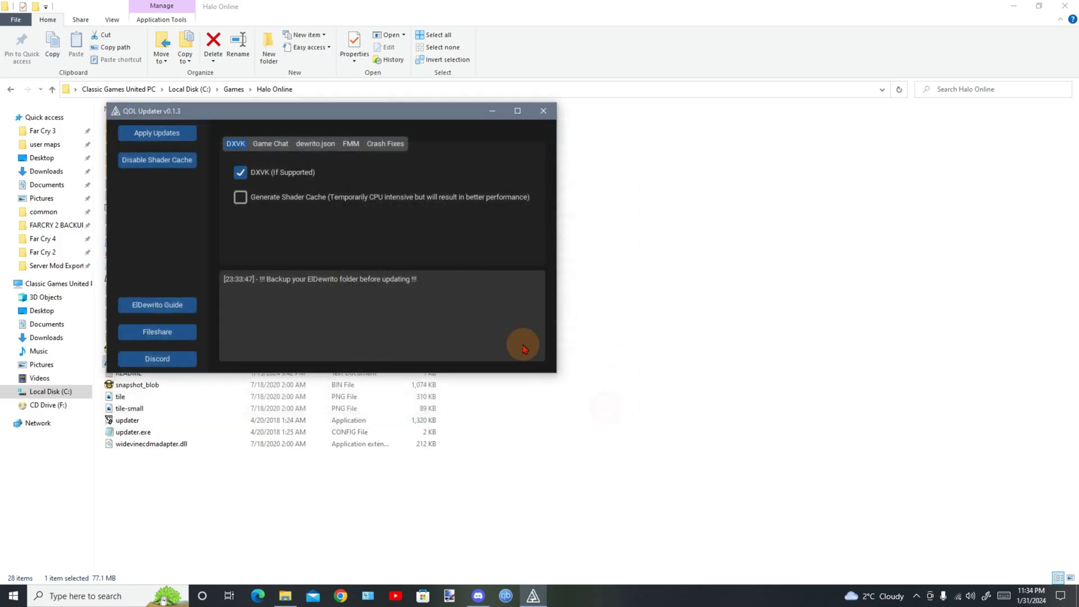
{"action": "left_click", "coordinate": [543, 112]}
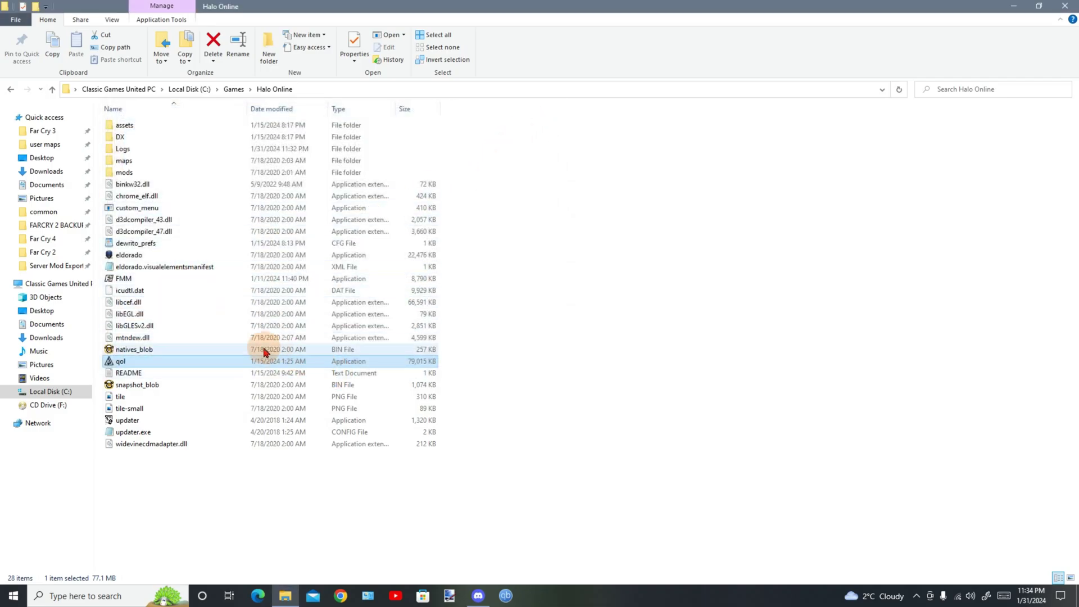
- Run DXSETUP from the DX folder, allow it to make changes, accept the license agreement and start the DirectX runtime installation
{"action": "double_click", "coordinate": [120, 137]}
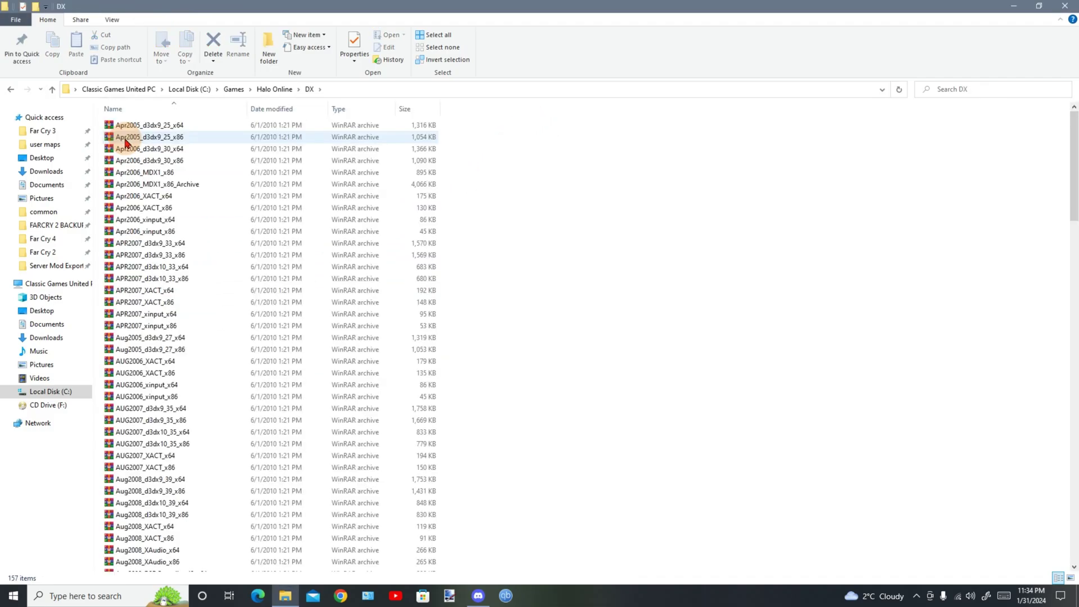
{"action": "scroll", "coordinate": [183, 381], "scroll_direction": "down", "scroll_amount": 1}
{"action": "scroll", "coordinate": [183, 381], "scroll_direction": "down", "scroll_amount": 13}
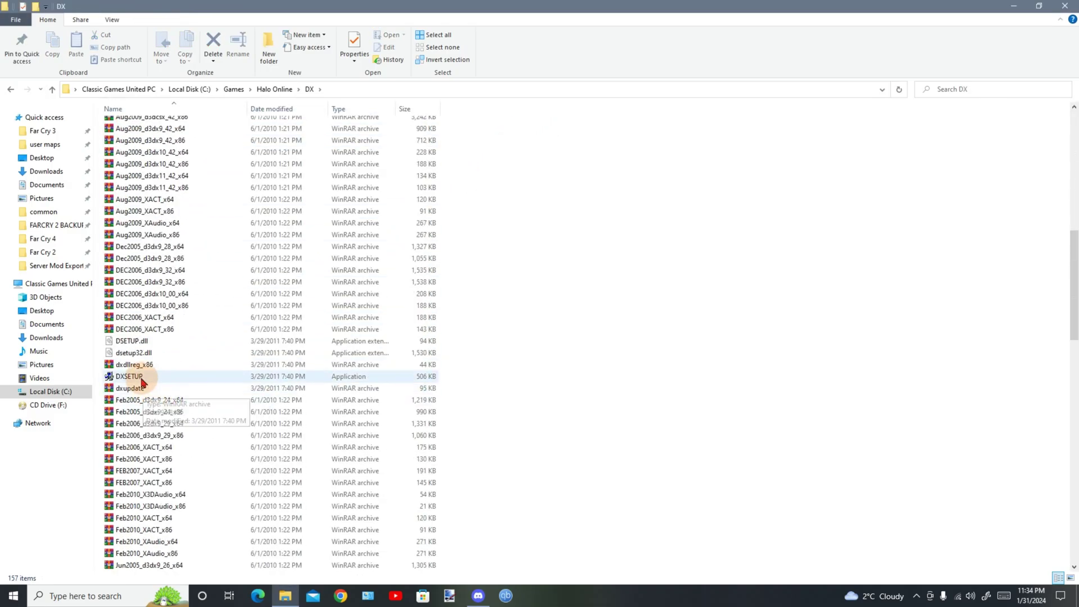
{"action": "double_click", "coordinate": [137, 378]}
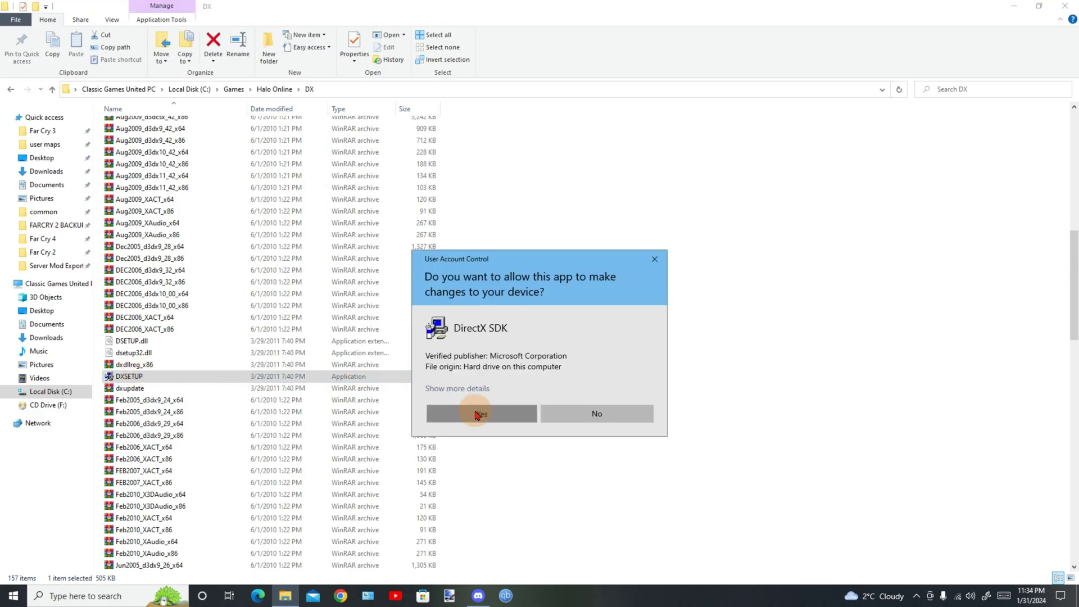
{"action": "left_click", "coordinate": [475, 415]}
{"action": "left_click", "coordinate": [225, 279]}
{"action": "left_click", "coordinate": [310, 321]}
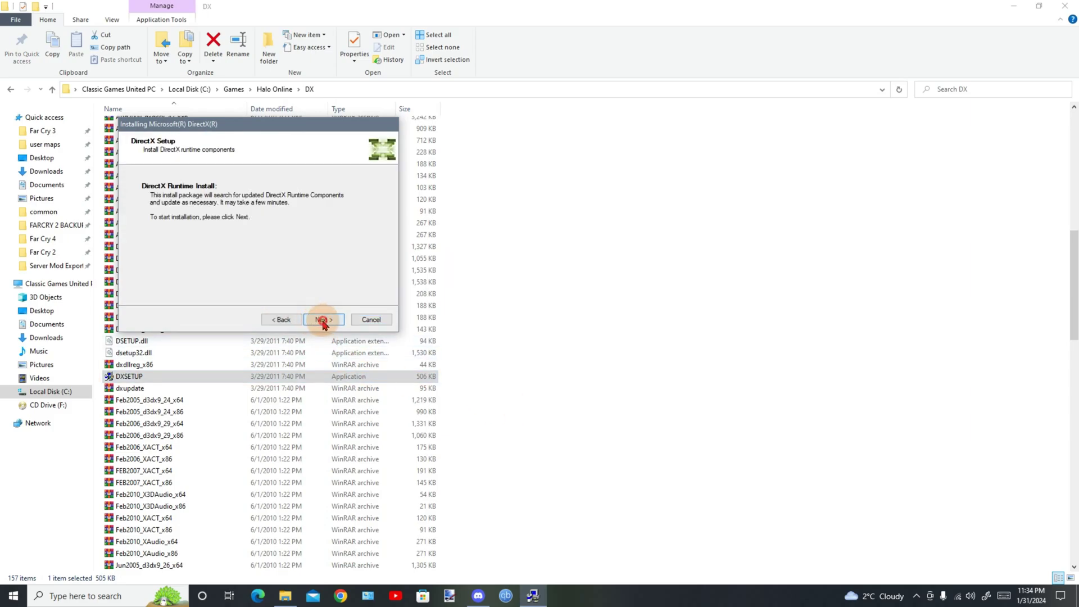
{"action": "left_click", "coordinate": [318, 319]}
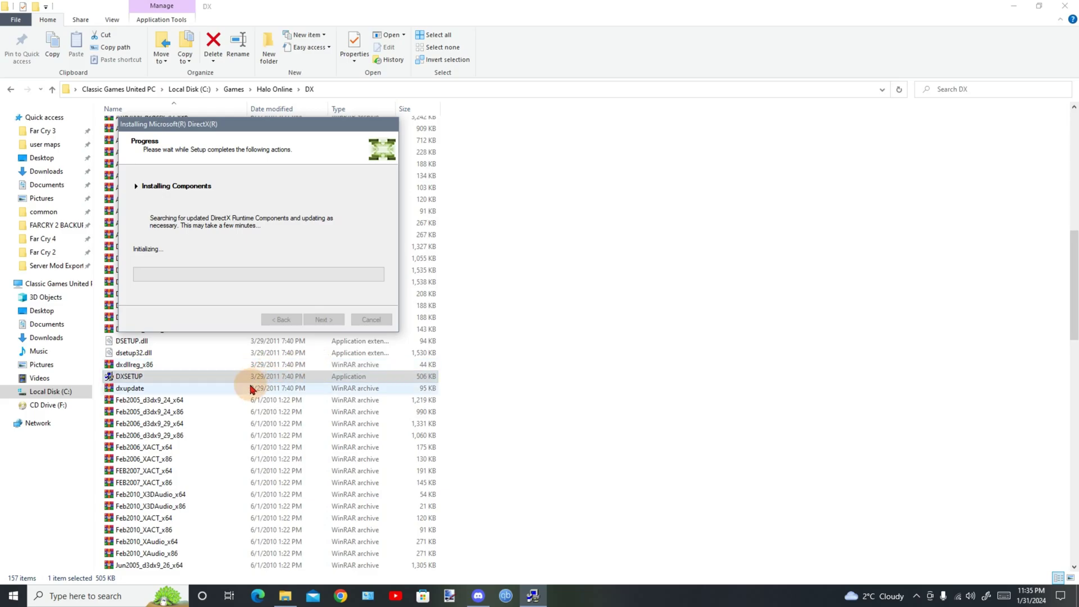
- Return to the Halo Online folder during the DirectX installation, bring the installer back and finish the completed setup
{"action": "left_click", "coordinate": [171, 378]}
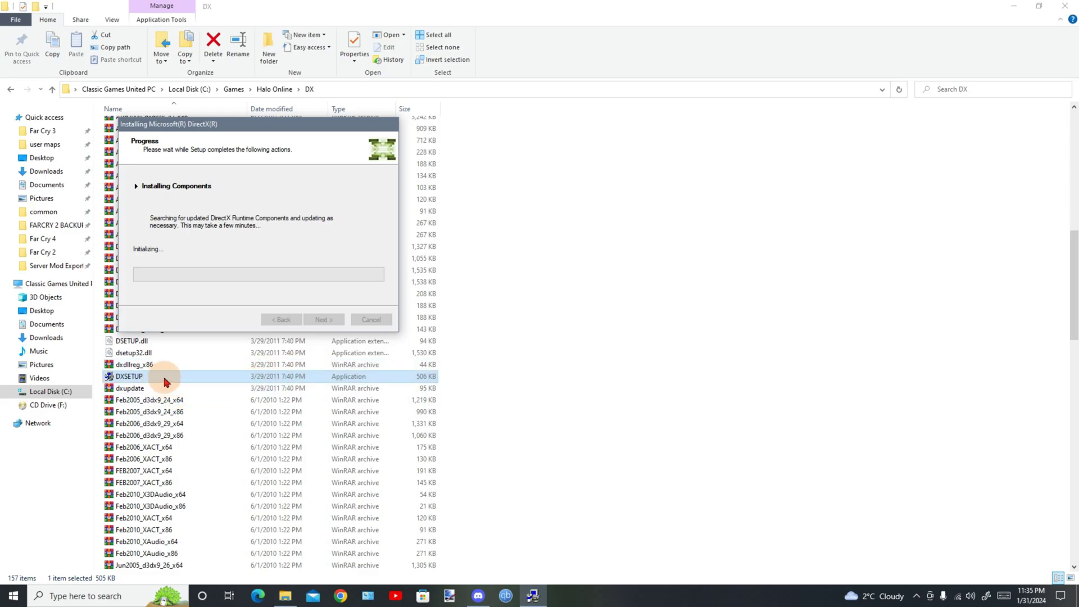
{"action": "left_click", "coordinate": [62, 95]}
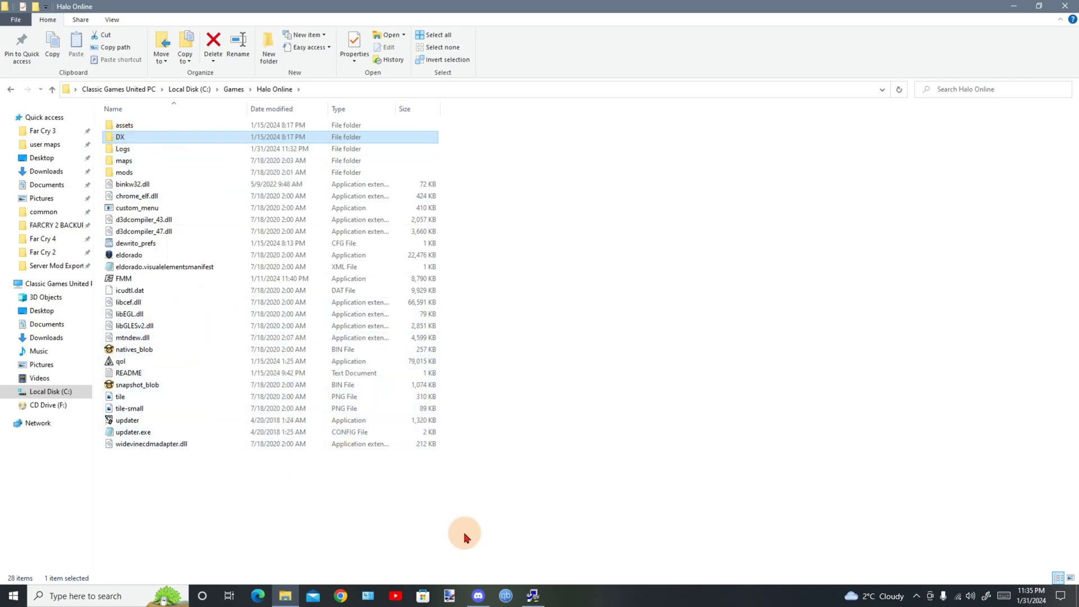
{"action": "left_click", "coordinate": [532, 597]}
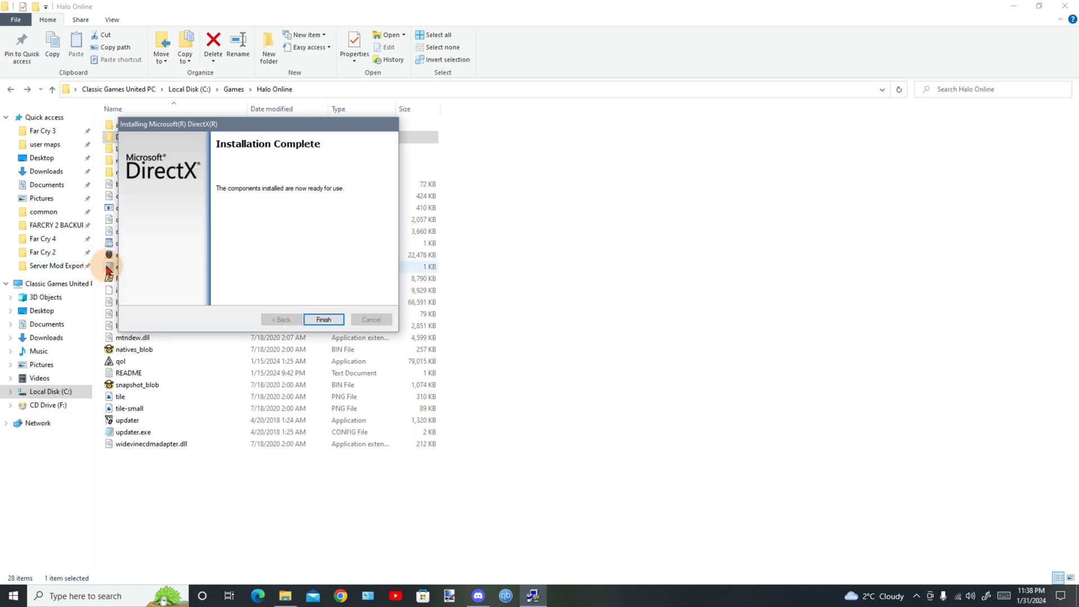
{"action": "left_click", "coordinate": [313, 319]}
- Refresh the Halo Online folder and create a shortcut for the eldorado application
{"action": "right_click", "coordinate": [569, 247]}
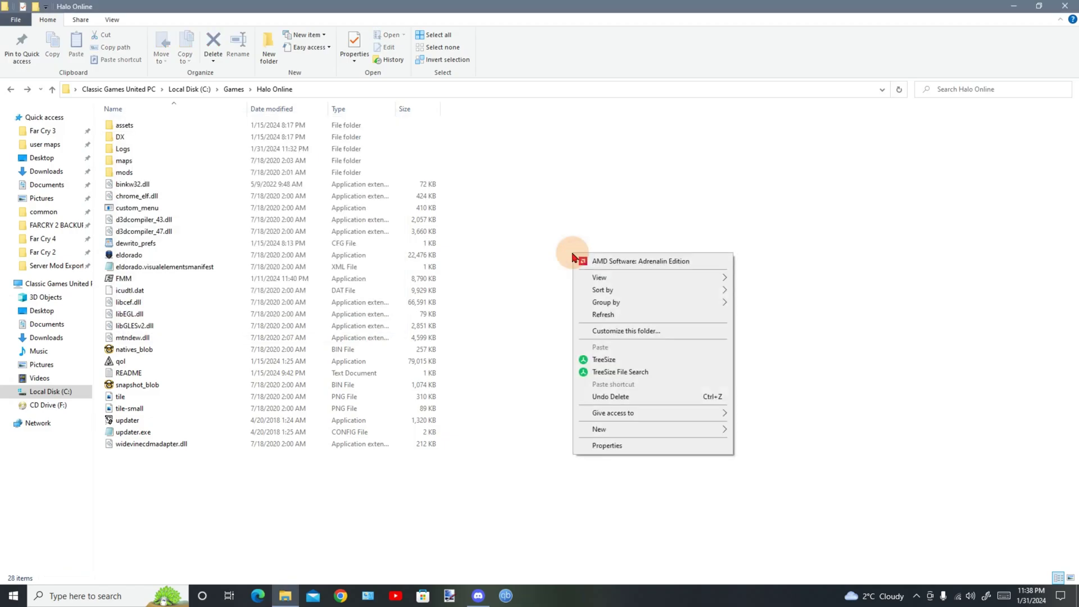
{"action": "left_click", "coordinate": [597, 316]}
{"action": "left_click", "coordinate": [125, 257]}
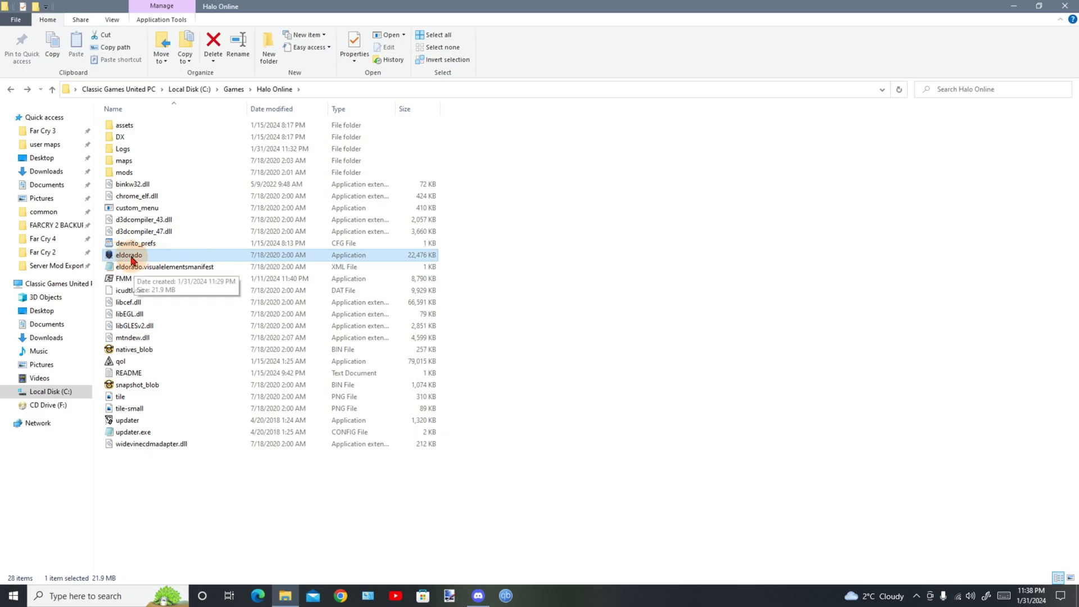
{"action": "right_click", "coordinate": [130, 257]}
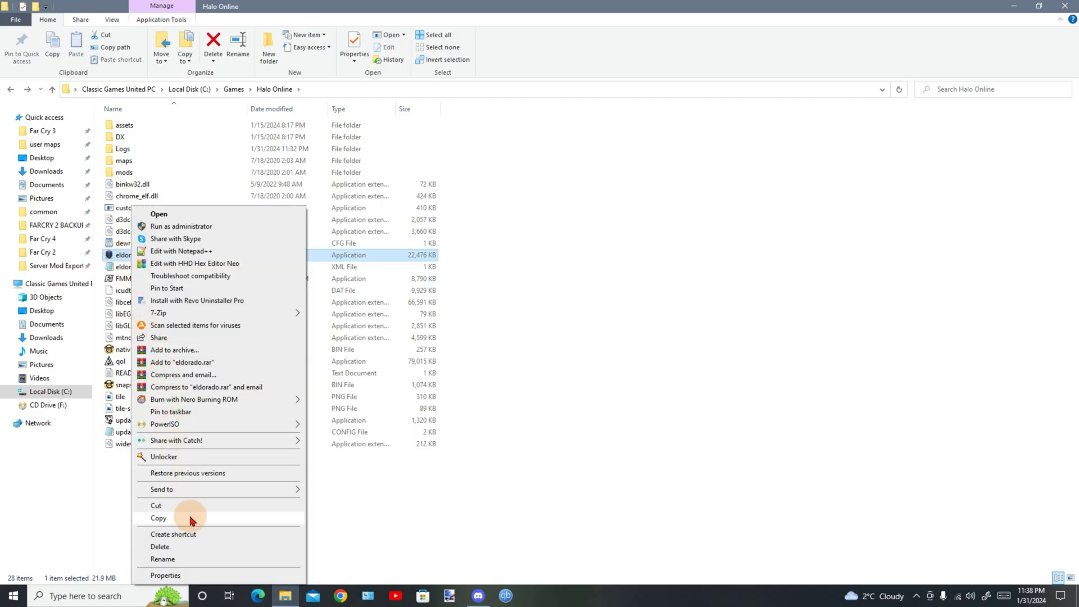
{"action": "left_click", "coordinate": [189, 534]}
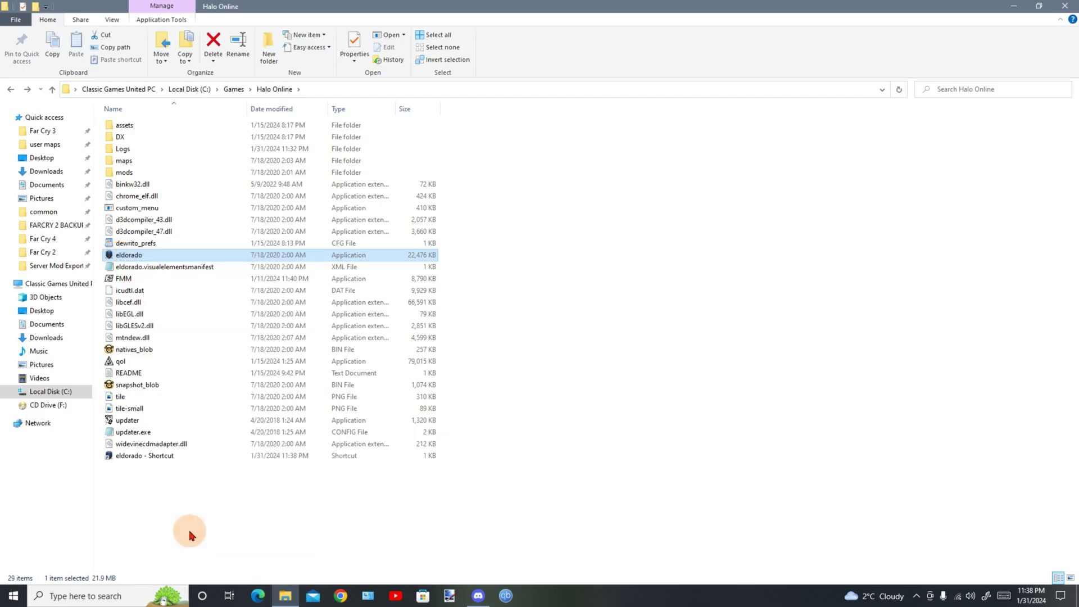
- Shrink the folder window and move the eldorado shortcut onto the desktop
{"action": "left_click", "coordinate": [1039, 7]}
{"action": "scroll", "coordinate": [722, 351], "scroll_direction": "down", "scroll_amount": 3}
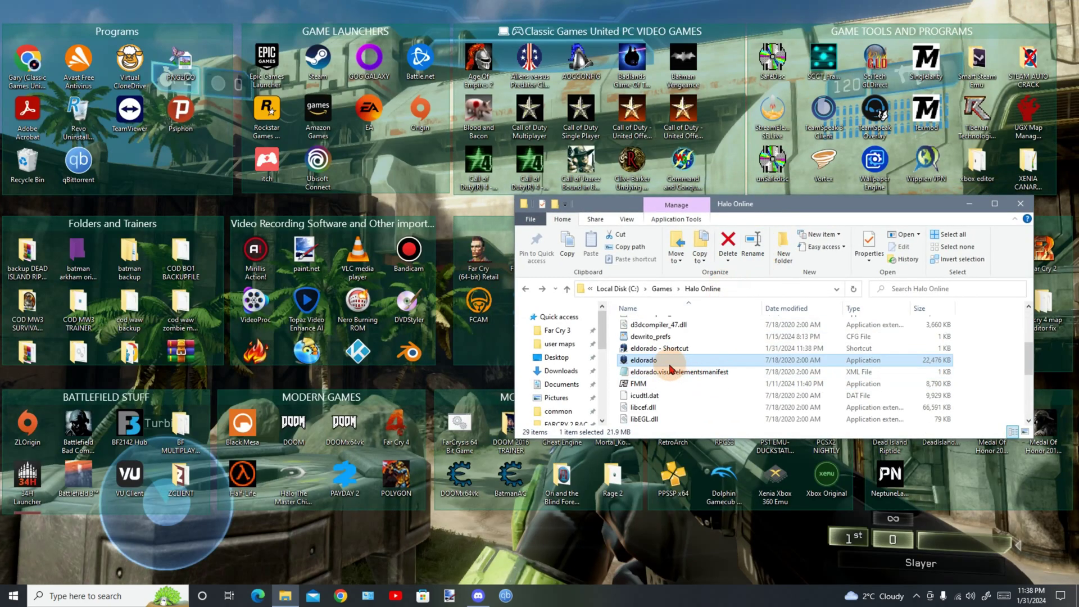
{"action": "left_click", "coordinate": [653, 350]}
{"action": "left_click_drag", "start_coordinate": [655, 353], "coordinate": [172, 574]}
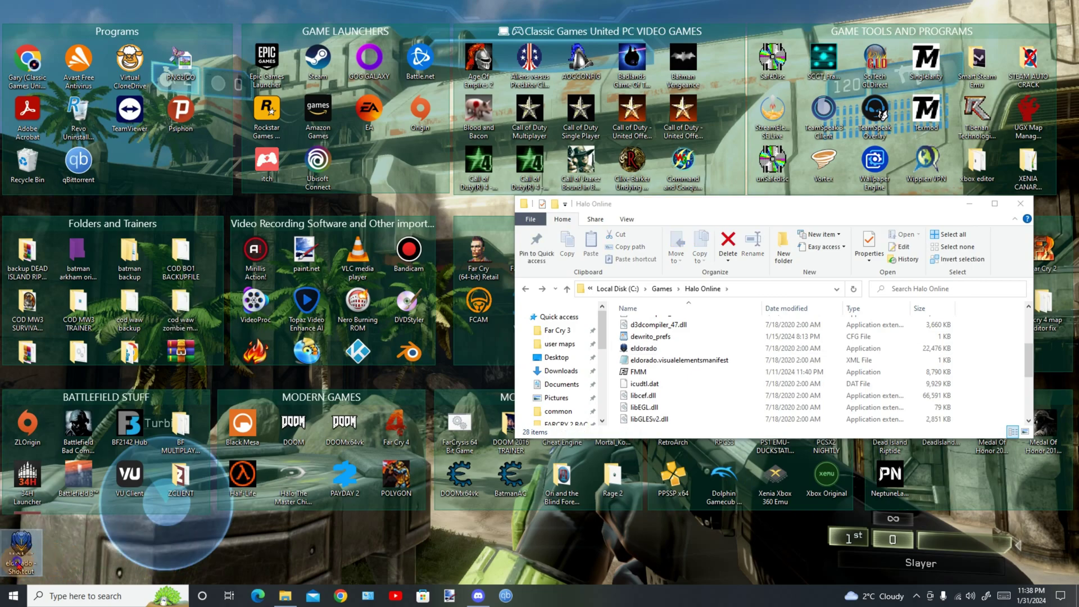
- Rename the eldorado desktop shortcut as Halo Online and close the game folder window
{"action": "right_click", "coordinate": [17, 561]}
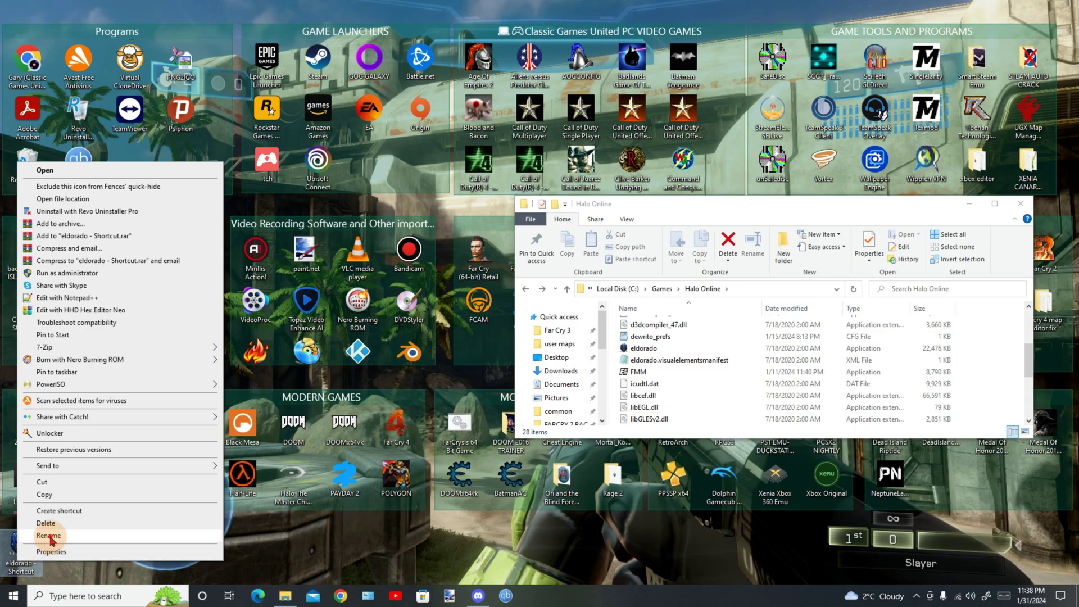
{"action": "left_click", "coordinate": [52, 542]}
{"action": "type", "text": "Halo Online"}
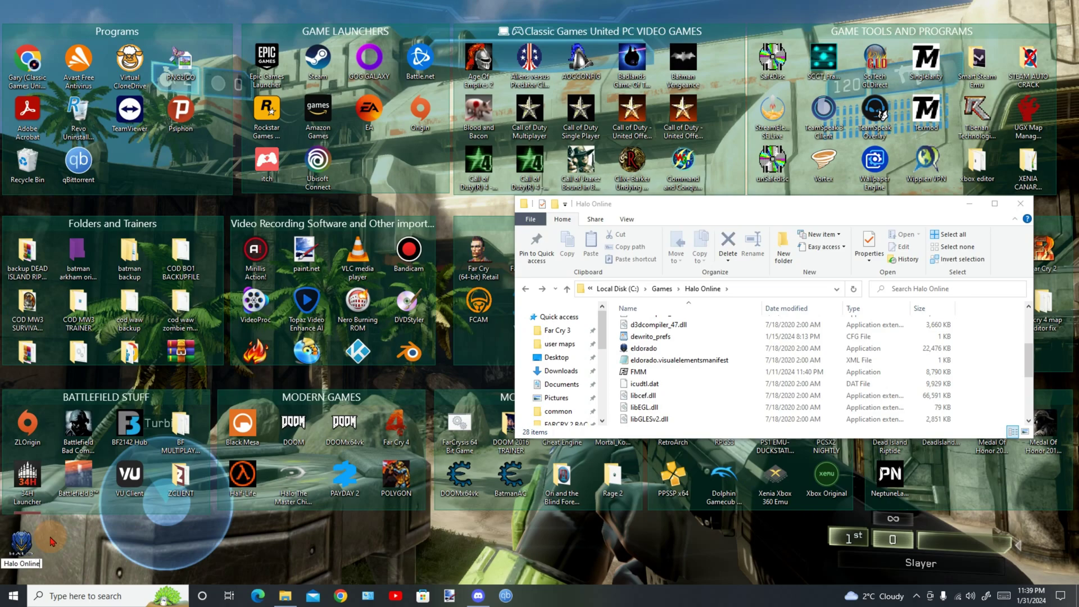
{"action": "key", "text": "Return"}
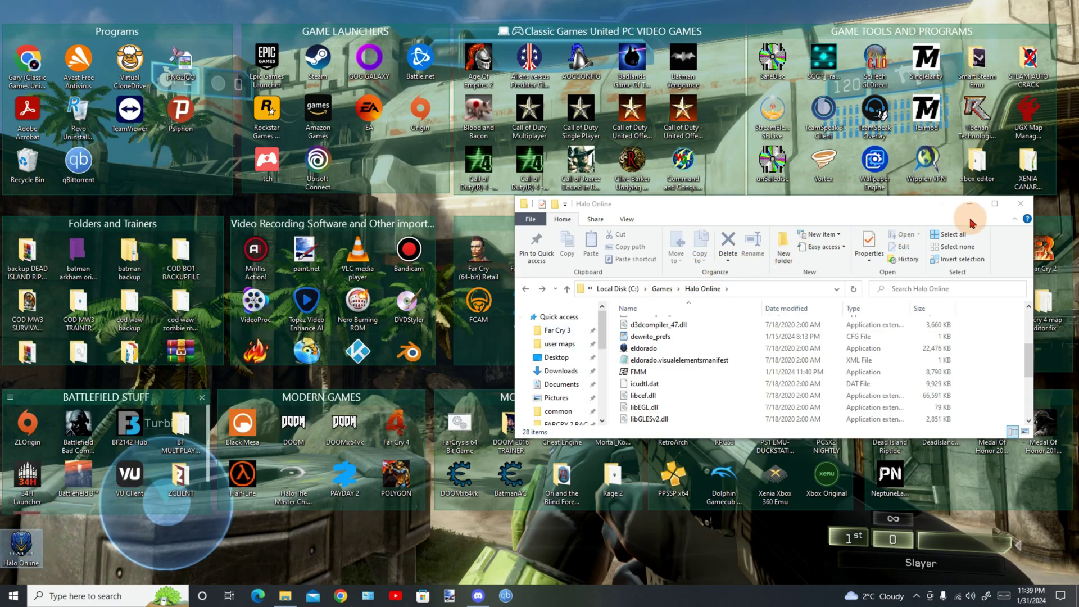
{"action": "left_click", "coordinate": [1020, 203]}
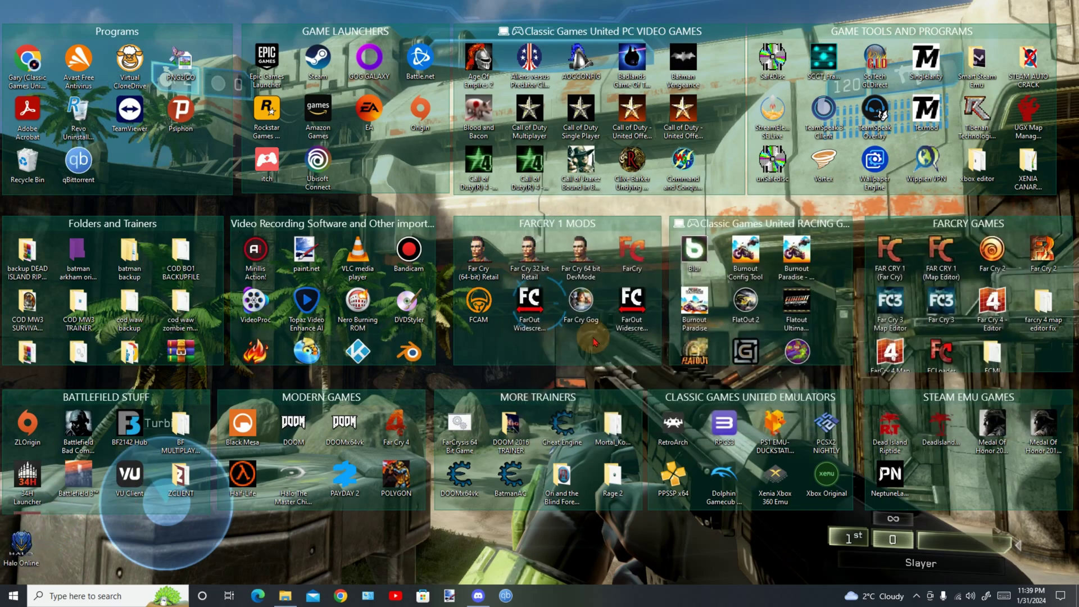
- Launch Halo Online from its desktop shortcut and continue past the QOL Patch and title screens to the main menu
{"action": "double_click", "coordinate": [35, 561]}
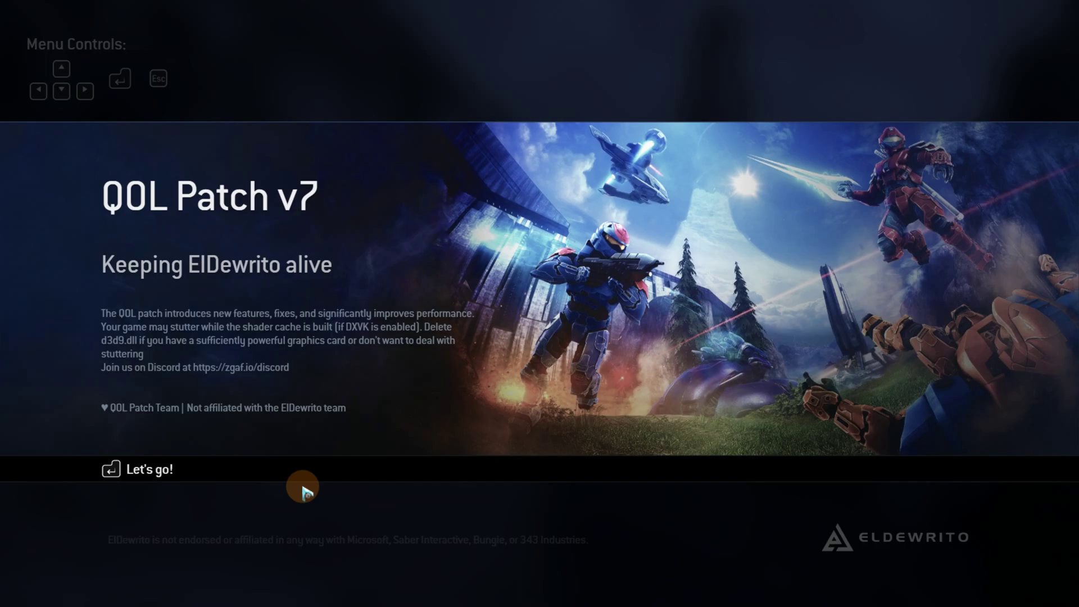
{"action": "key", "text": "Return"}
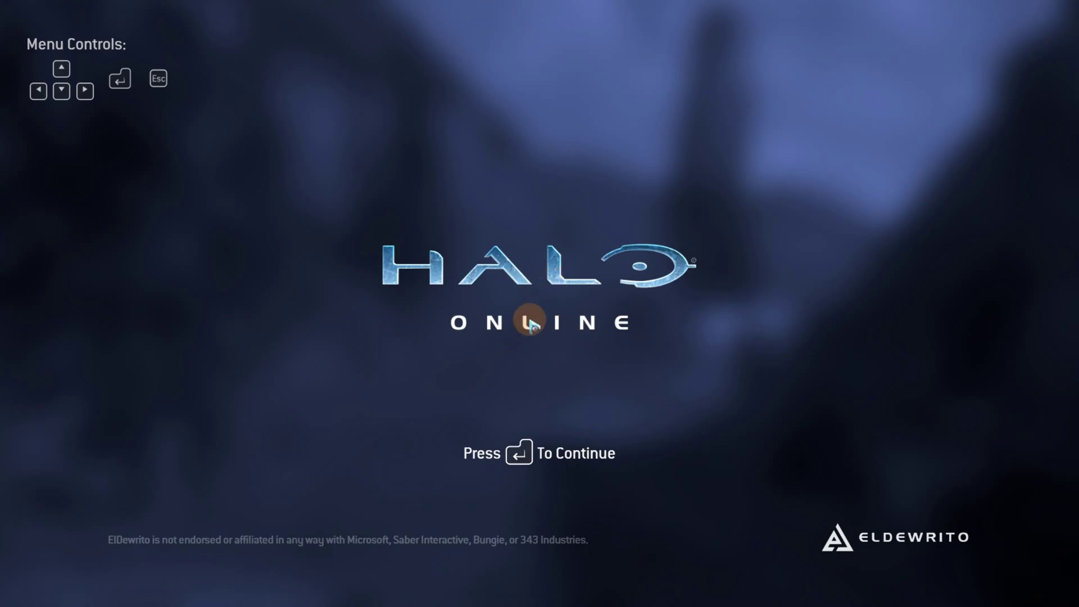
{"action": "key", "text": "Return"}
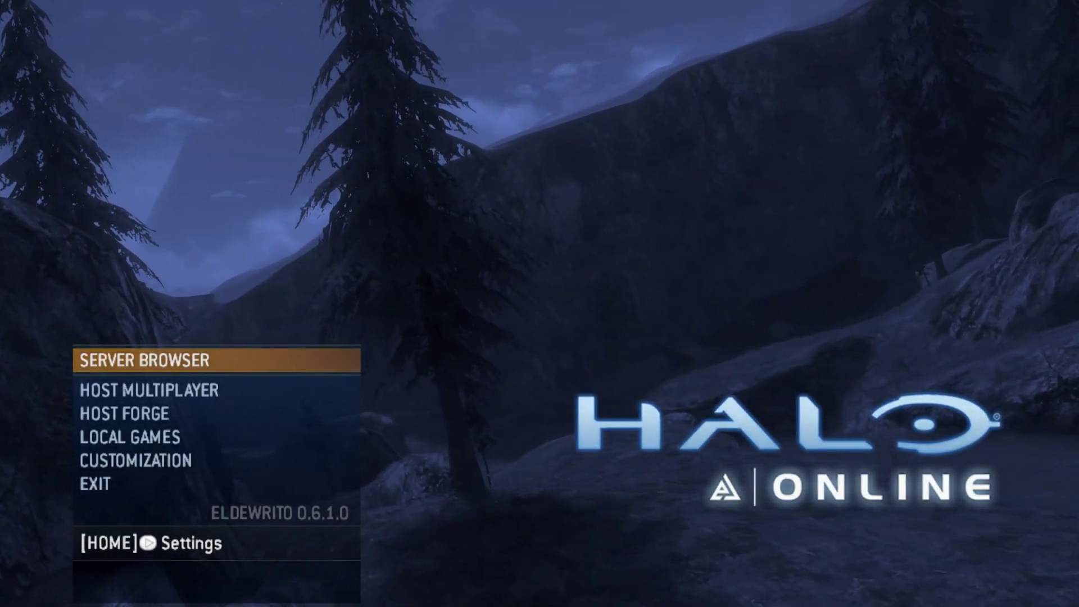
{"action": "key", "text": "Down"}
{"action": "key", "text": "Down"}
{"action": "key", "text": "Down"}
{"action": "key", "text": "Down"}
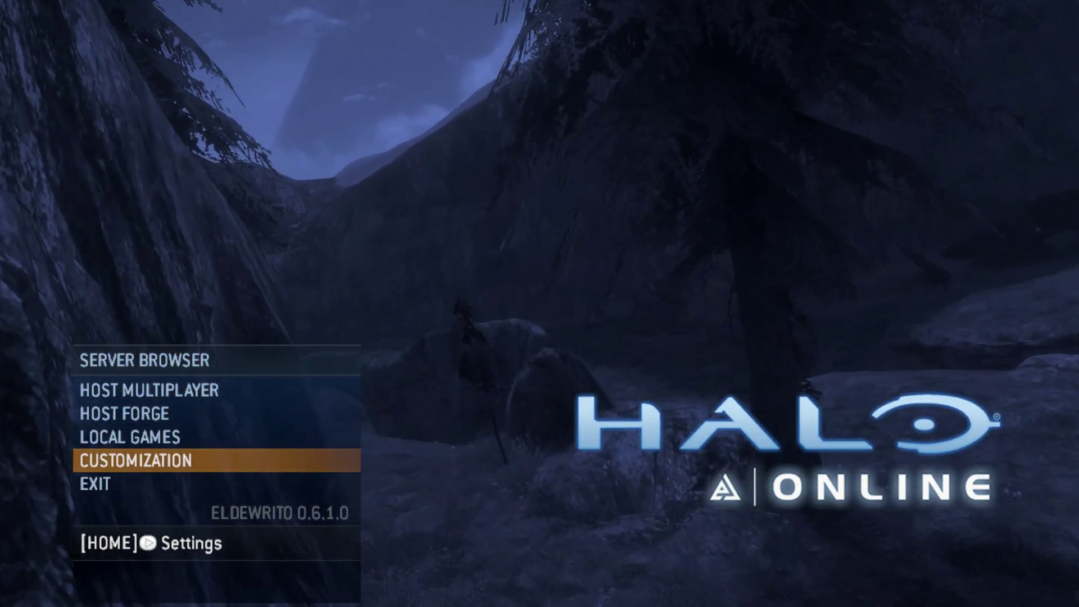
- Set the control method to Gamepad in the game's control settings, apply the change and close the settings
{"action": "key", "text": "Home"}
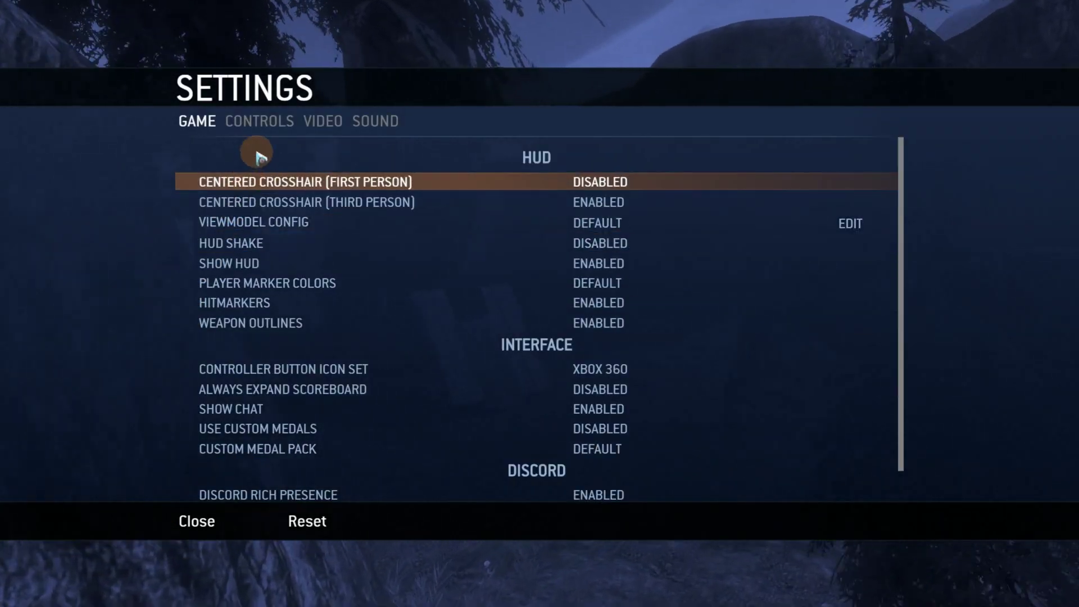
{"action": "left_click", "coordinate": [263, 125]}
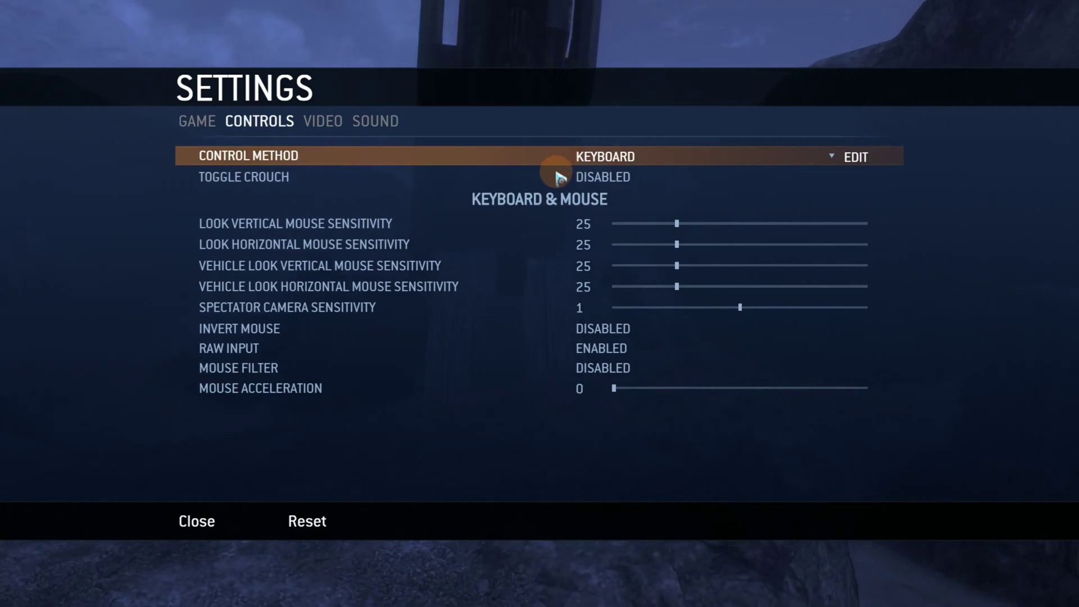
{"action": "left_click", "coordinate": [634, 159]}
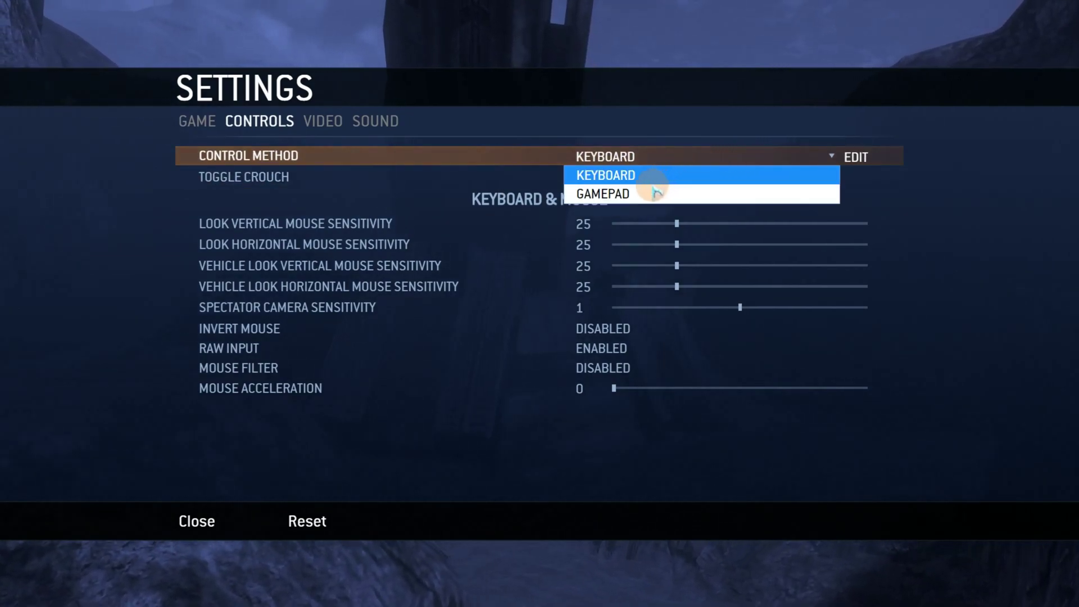
{"action": "left_click", "coordinate": [635, 198]}
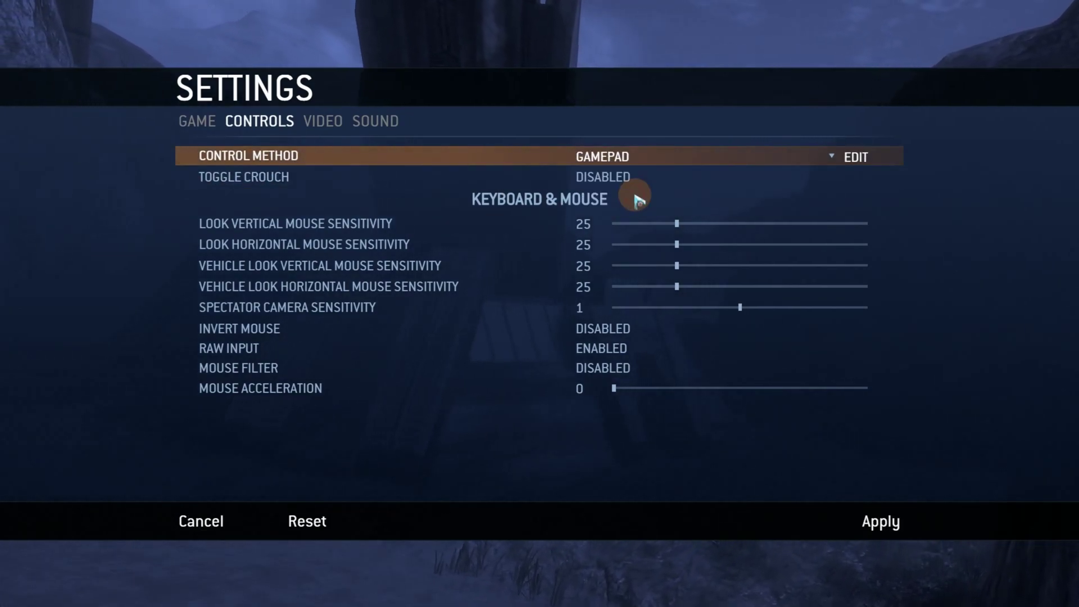
{"action": "left_click", "coordinate": [889, 524]}
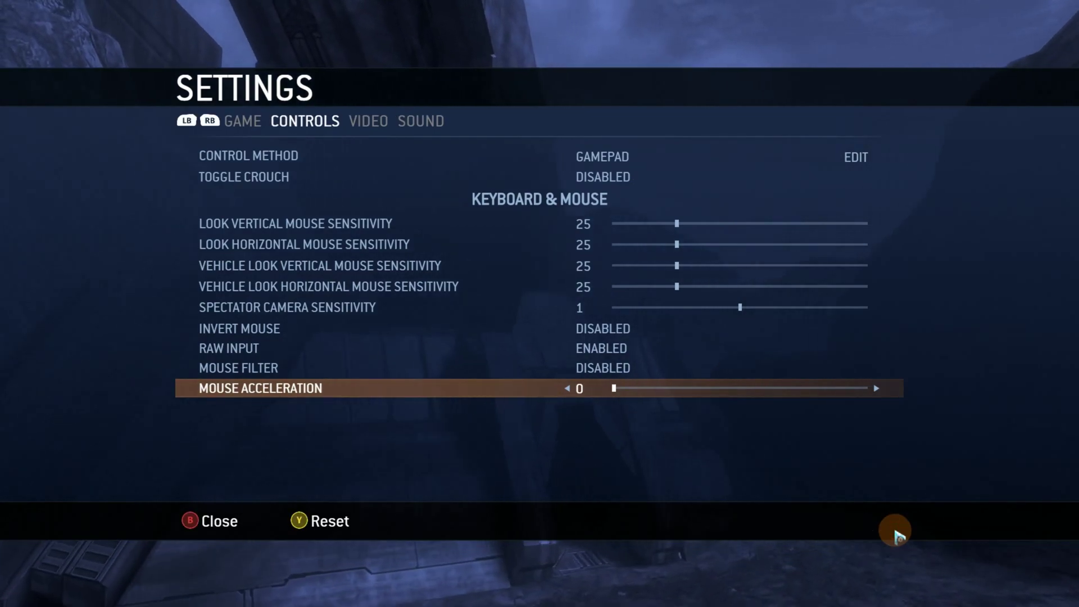
{"action": "key", "text": "Escape"}
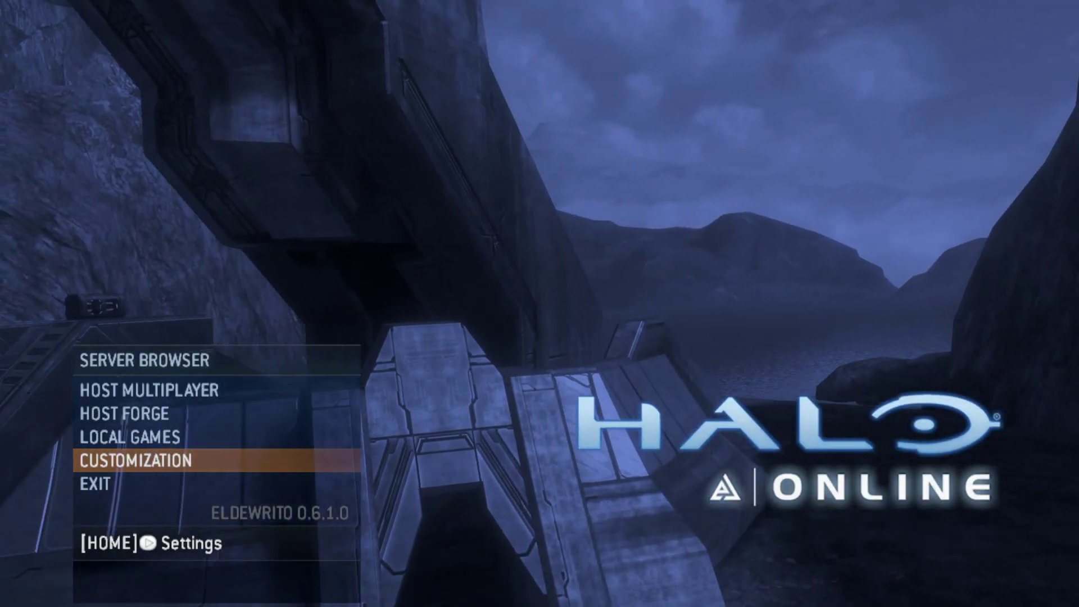
- Set the master volume to 20, SFX volume to 9 and music volume to 4 in the sound settings, and apply
{"action": "left_click", "coordinate": [896, 534]}
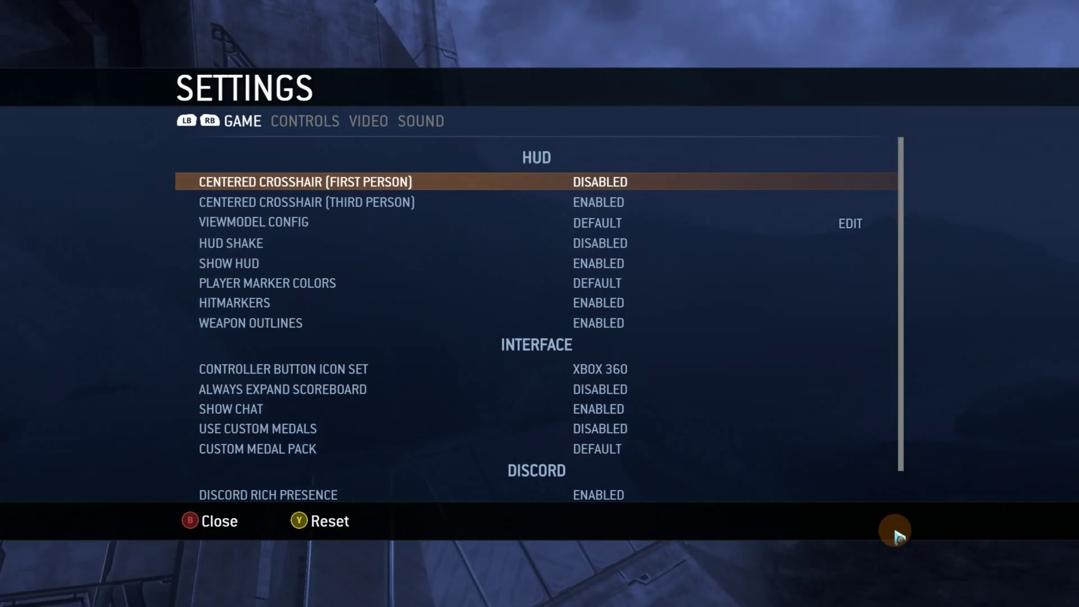
{"action": "key", "text": "e"}
{"action": "key", "text": "e"}
{"action": "key", "text": "e"}
{"action": "key", "text": "Down"}
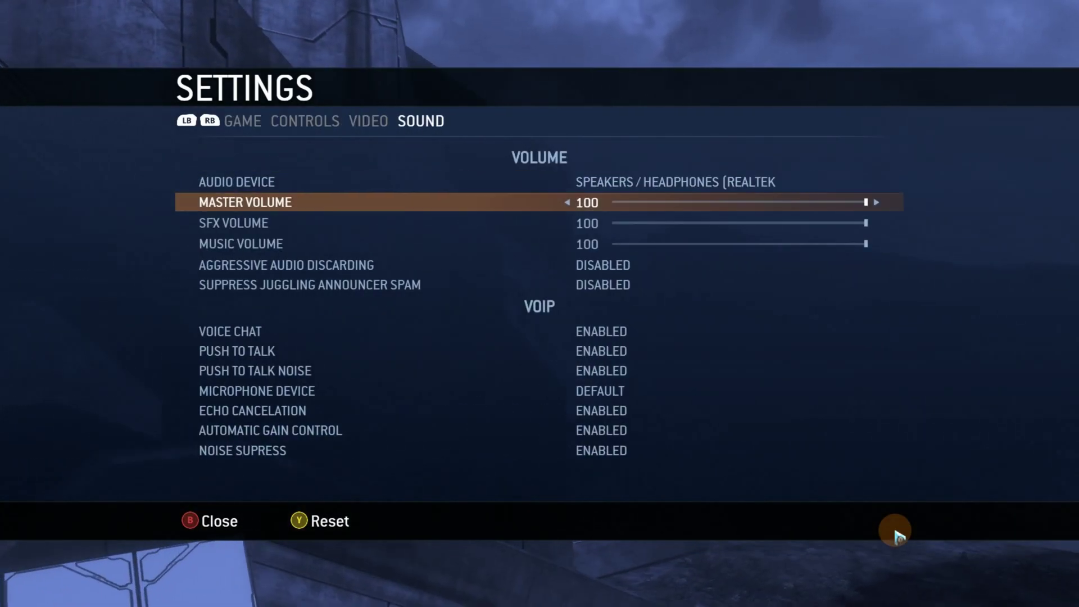
{"action": "key", "text": "Left"}
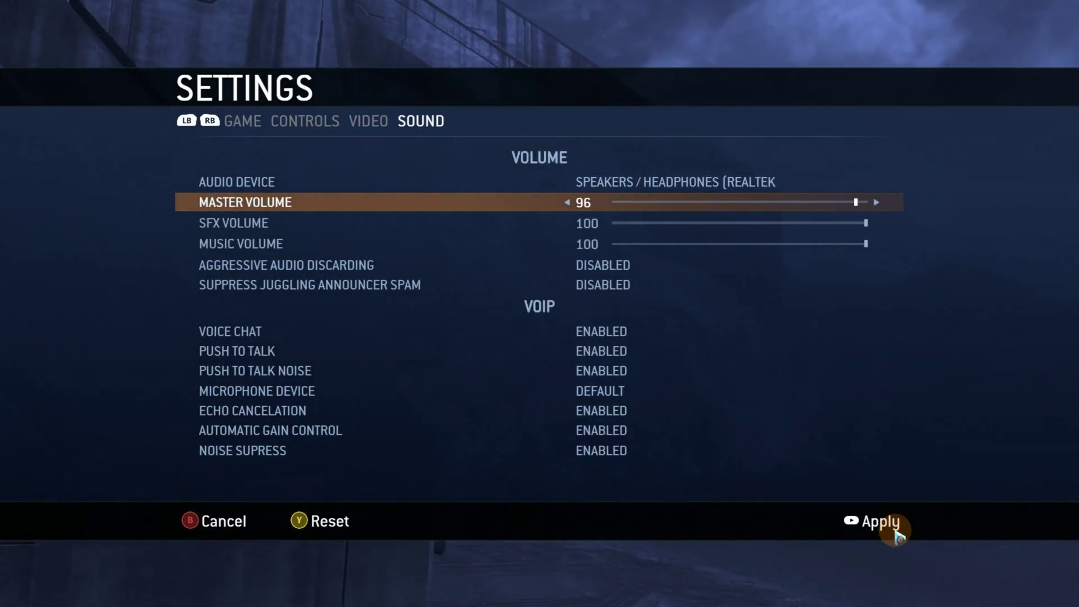
{"action": "key", "text": "Left"}
{"action": "key", "text": "Left"}
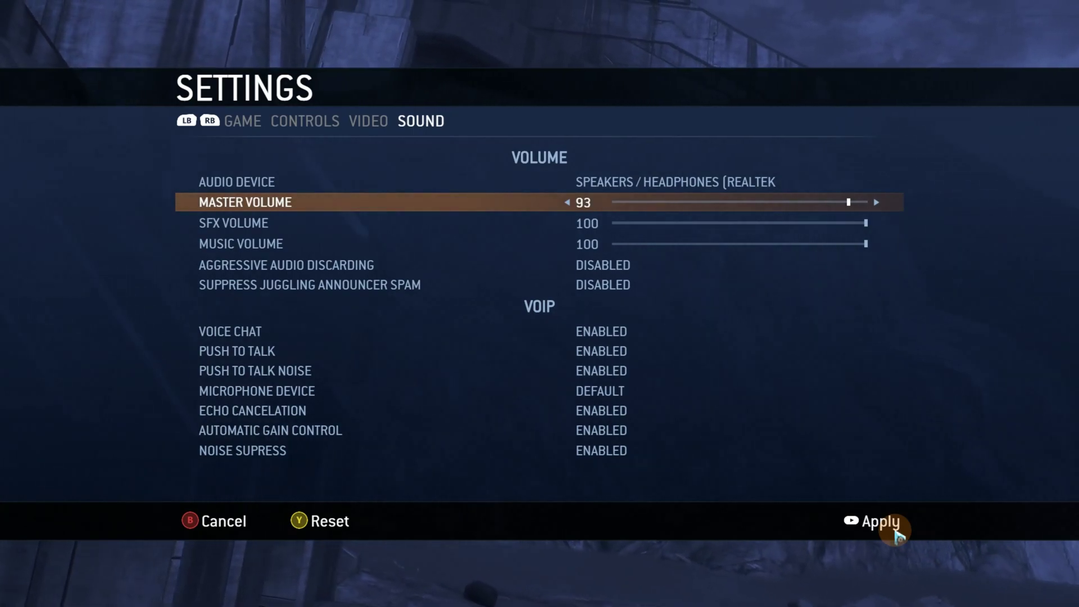
{"action": "left_click", "coordinate": [665, 201]}
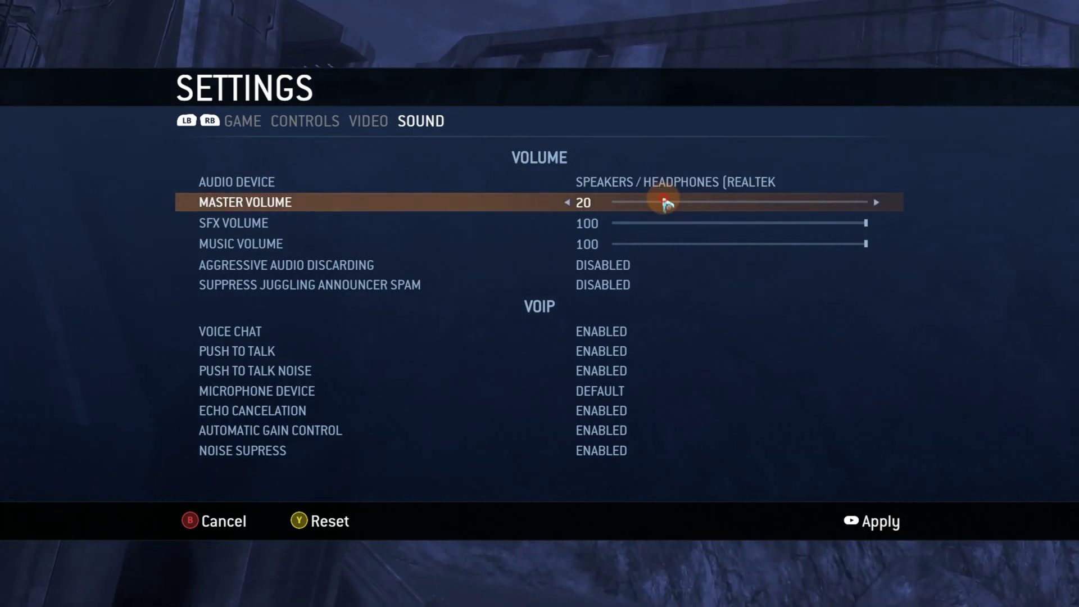
{"action": "left_click", "coordinate": [636, 223]}
{"action": "left_click", "coordinate": [625, 244]}
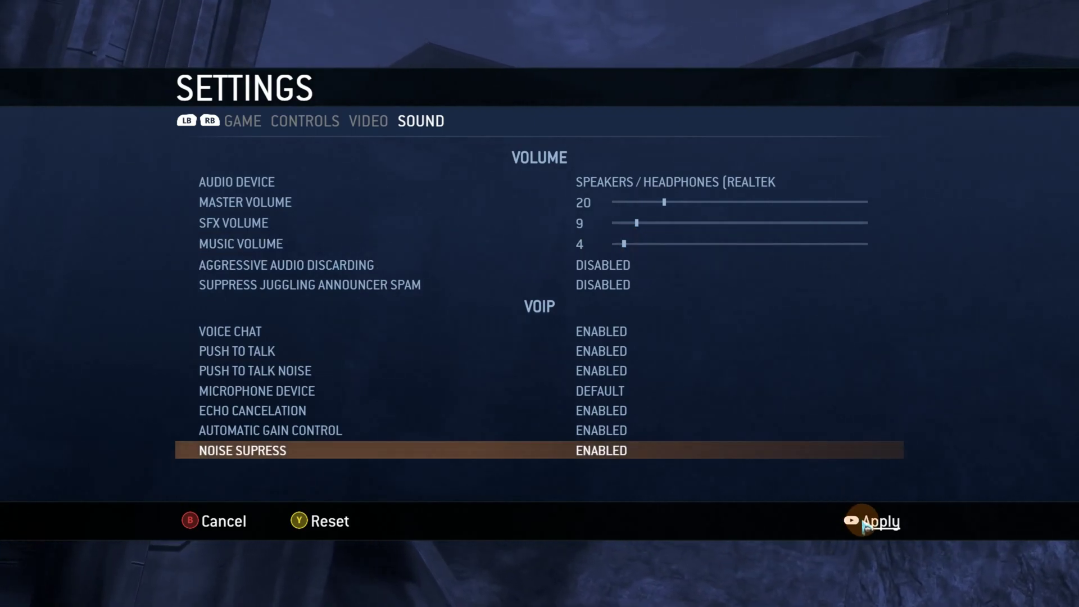
{"action": "left_click", "coordinate": [874, 519]}
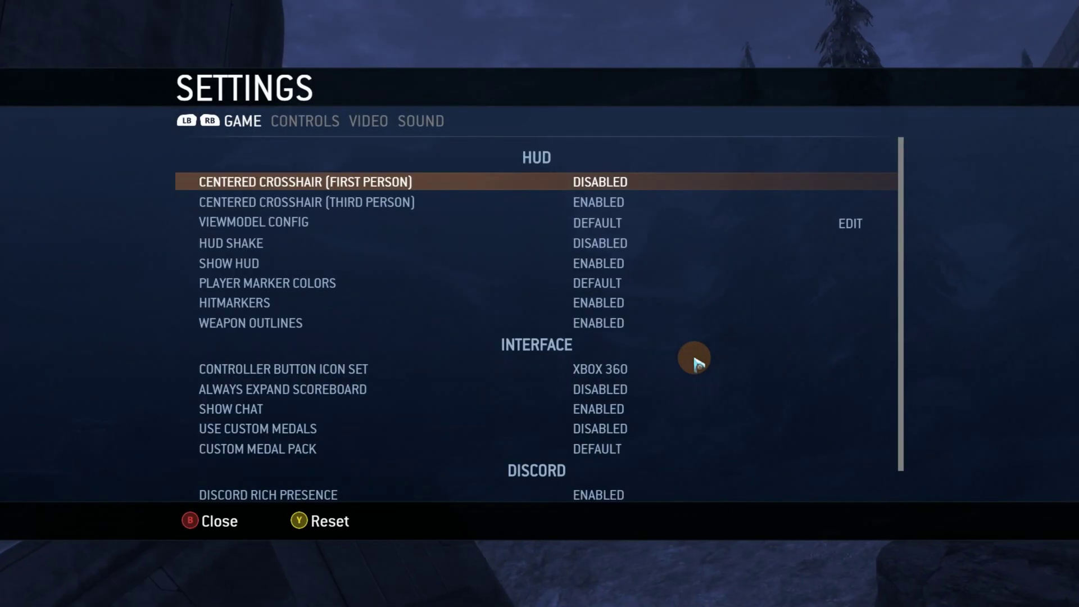
- Disable window mode in the game's video settings and look through the remaining video options
{"action": "key", "text": "e"}
{"action": "key", "text": "e"}
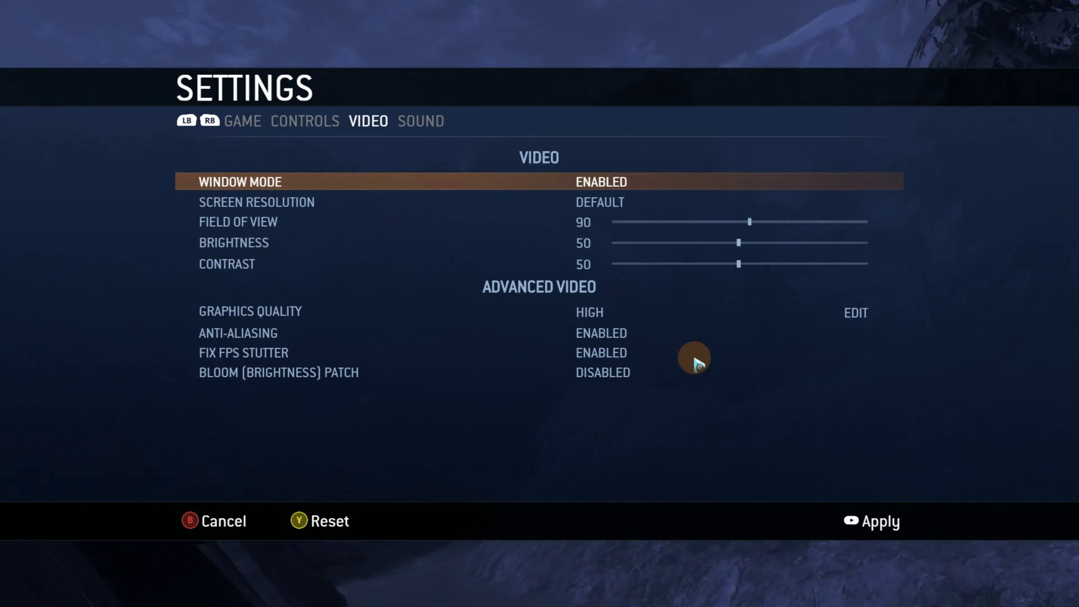
{"action": "key", "text": "Down"}
{"action": "key", "text": "Down"}
{"action": "key", "text": "Down"}
{"action": "key", "text": "Down"}
{"action": "key", "text": "Down"}
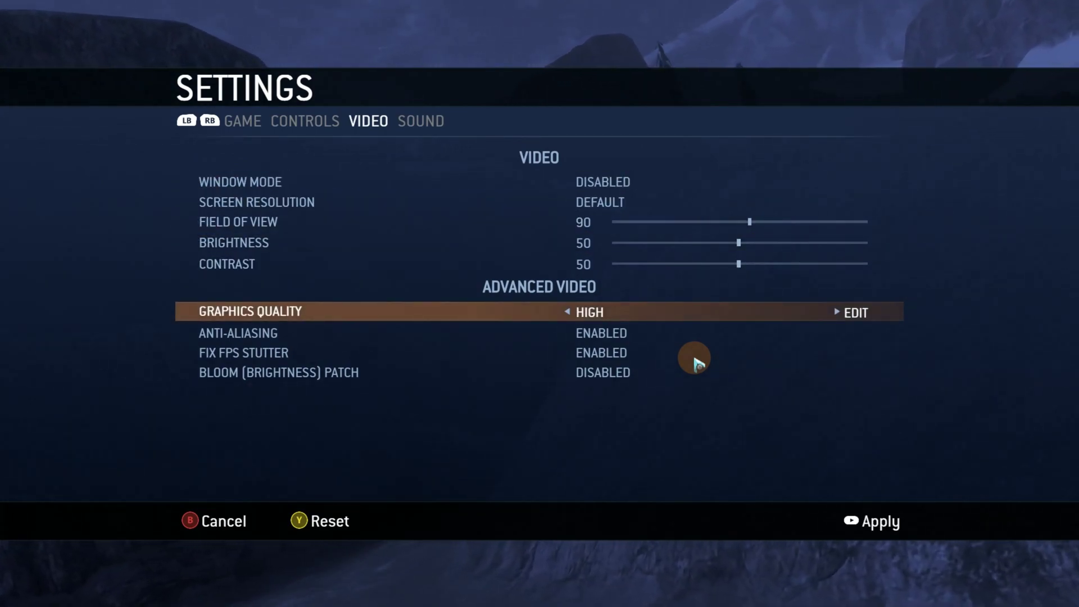
{"action": "key", "text": "Down"}
{"action": "key", "text": "Down"}
{"action": "key", "text": "Down"}
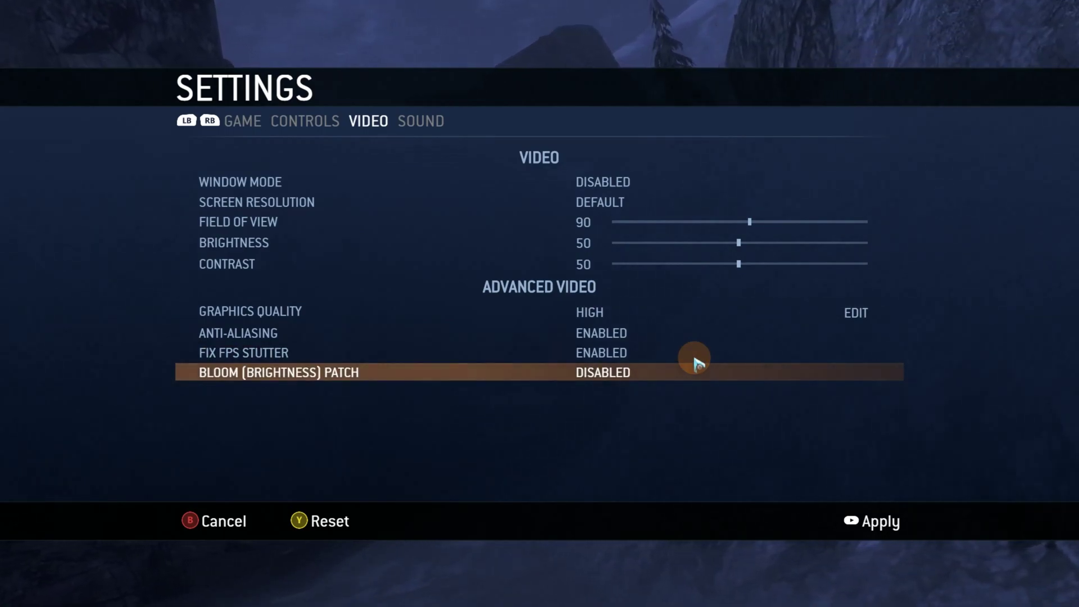
- Set the screen resolution to 1920x1080 in the video settings
{"action": "key", "text": "Up"}
{"action": "key", "text": "Up"}
{"action": "key", "text": "Up"}
{"action": "key", "text": "Up"}
{"action": "key", "text": "Up"}
{"action": "key", "text": "Up"}
{"action": "key", "text": "Up"}
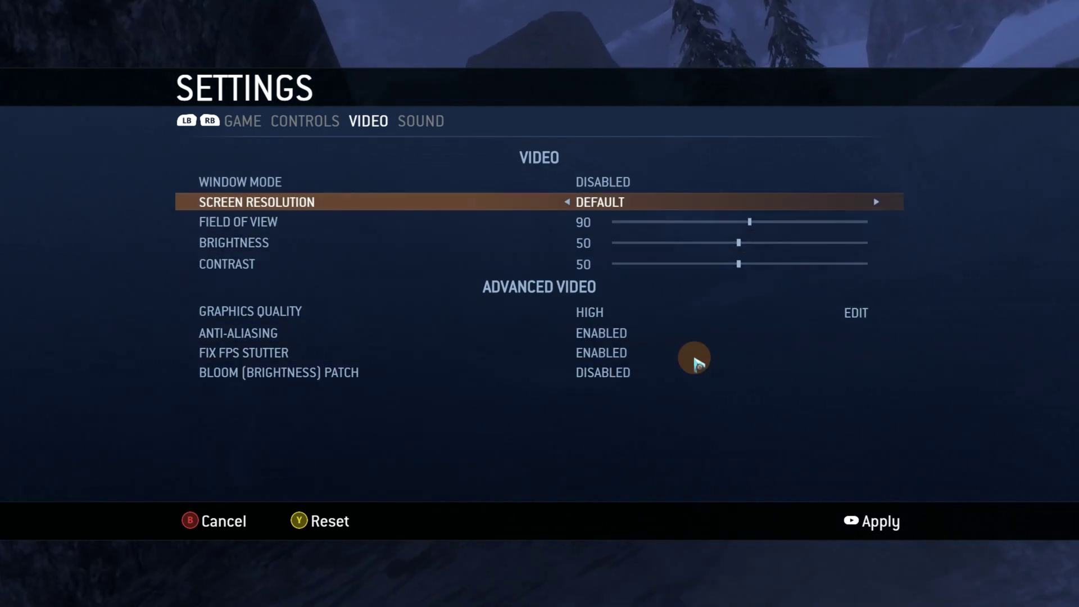
{"action": "key", "text": "Right"}
{"action": "key", "text": "Right"}
{"action": "key", "text": "Right"}
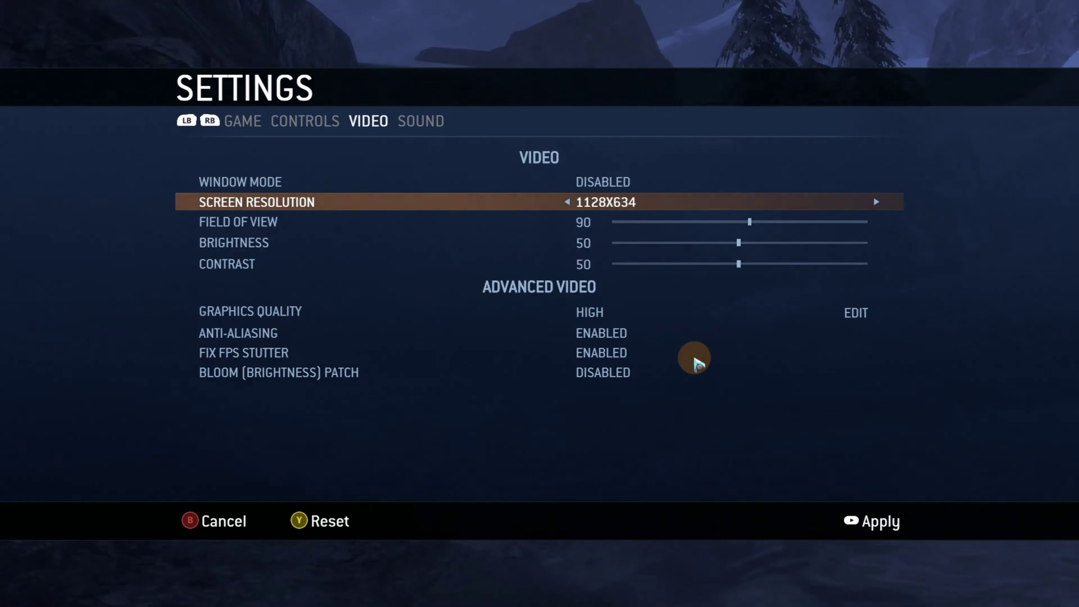
{"action": "key", "text": "Right"}
{"action": "key", "text": "Right"}
{"action": "key", "text": "Right"}
{"action": "key", "text": "Right"}
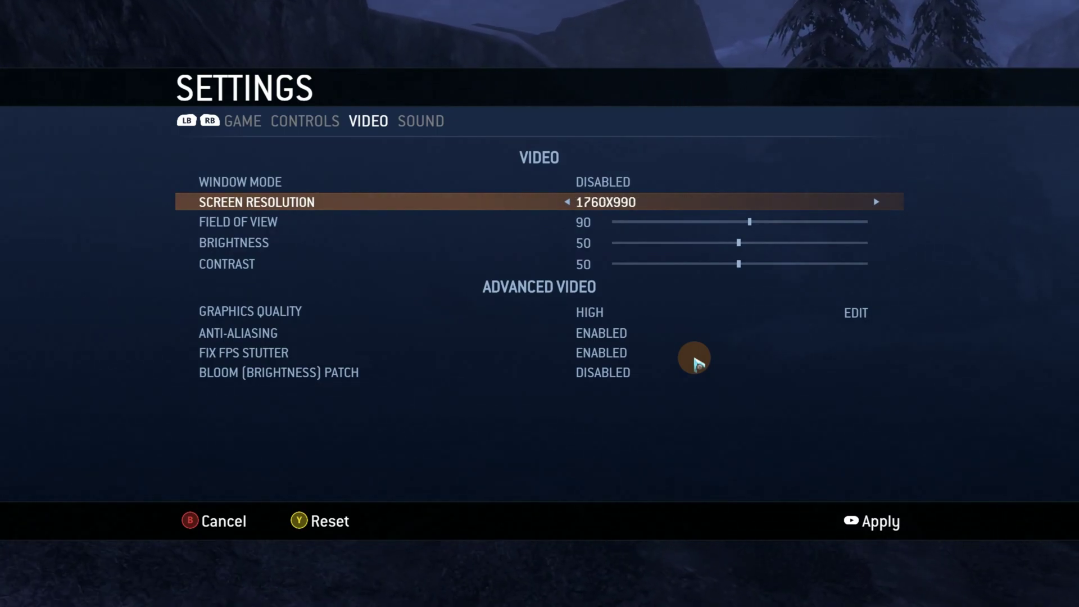
{"action": "key", "text": "Right"}
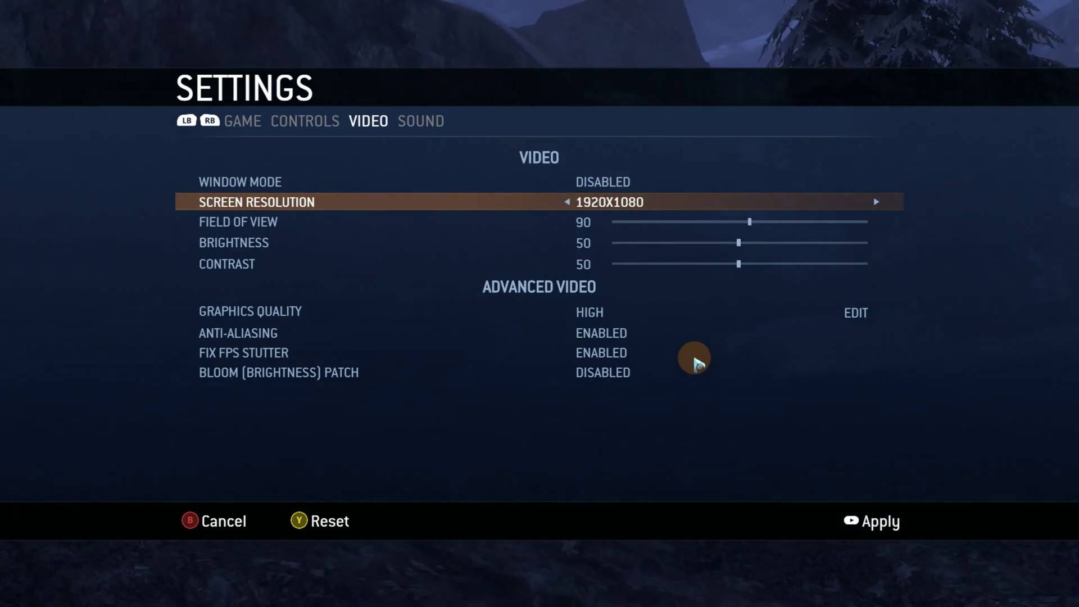
- Review the graphics quality, anti-aliasing and FPS stutter options, and apply the video changes
{"action": "key", "text": "Down"}
{"action": "key", "text": "Down"}
{"action": "key", "text": "Down"}
{"action": "key", "text": "Down"}
{"action": "key", "text": "Down"}
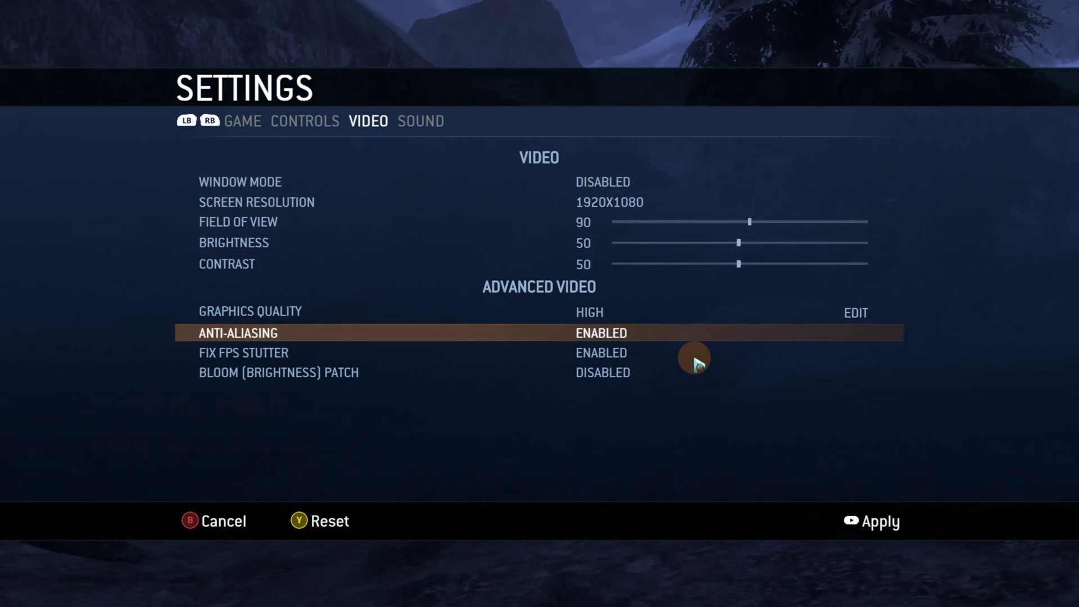
{"action": "key", "text": "Down"}
{"action": "key", "text": "Up"}
{"action": "key", "text": "Up"}
{"action": "key", "text": "Up"}
{"action": "key", "text": "Up"}
{"action": "key", "text": "Up"}
{"action": "key", "text": "Up"}
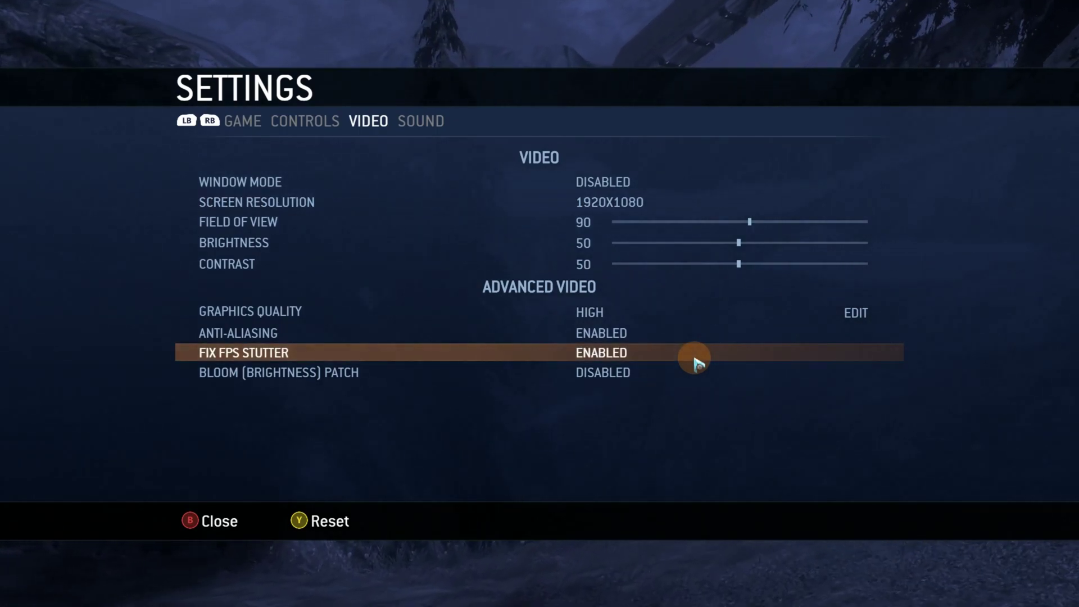
- Recheck the sound and video settings, and close the settings to return to the main menu
{"action": "key", "text": "Up"}
{"action": "key", "text": "Up"}
{"action": "key", "text": "Up"}
{"action": "key", "text": "e"}
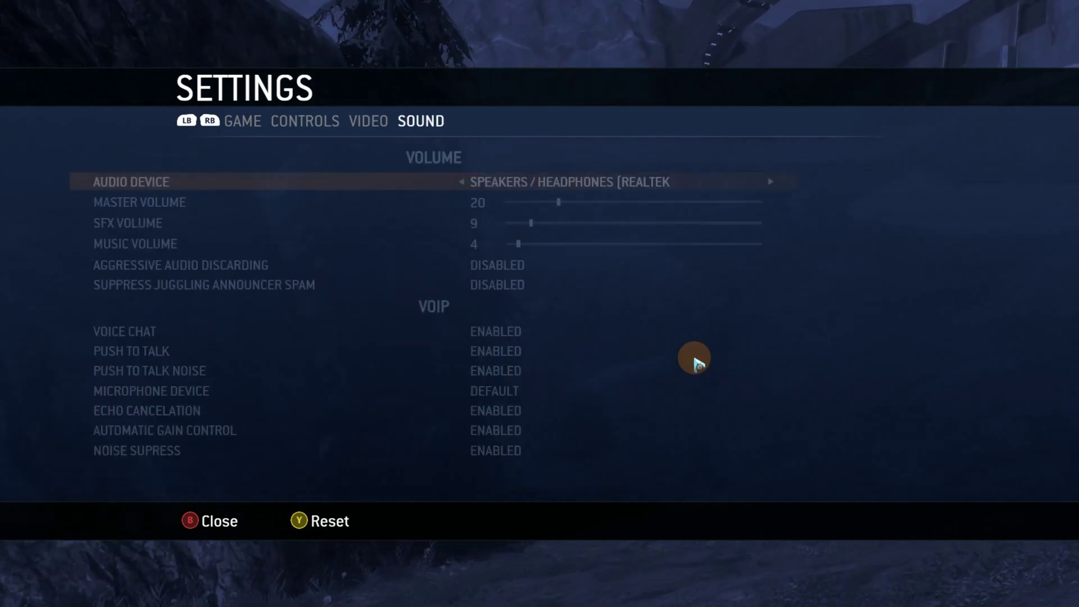
{"action": "key", "text": "q"}
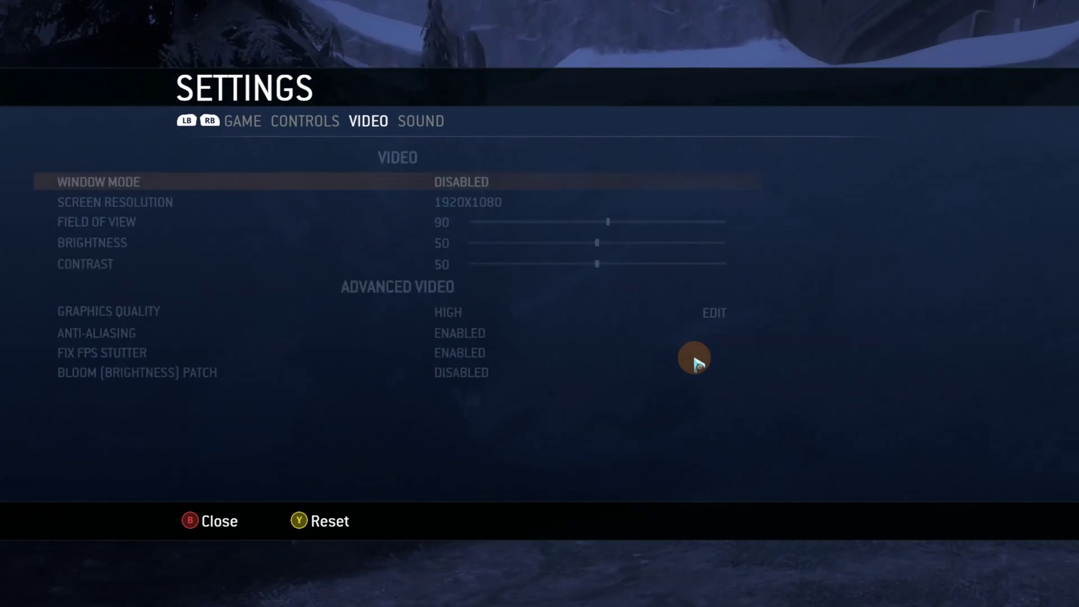
{"action": "key", "text": "Down"}
{"action": "key", "text": "Up"}
{"action": "key", "text": "Up"}
{"action": "key", "text": "Up"}
{"action": "key", "text": "Up"}
{"action": "key", "text": "Up"}
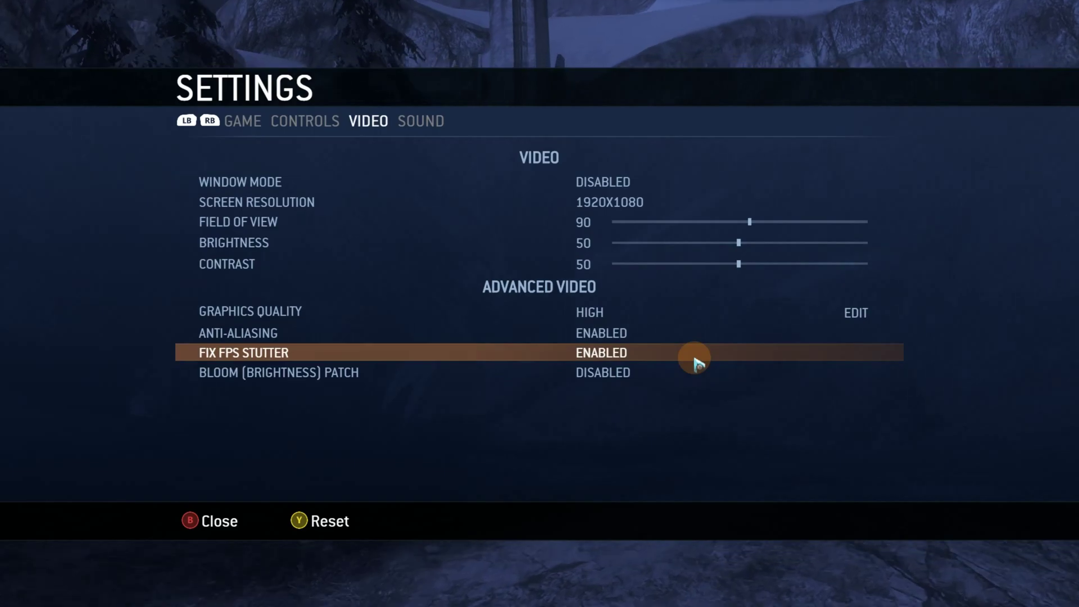
{"action": "key", "text": "Escape"}
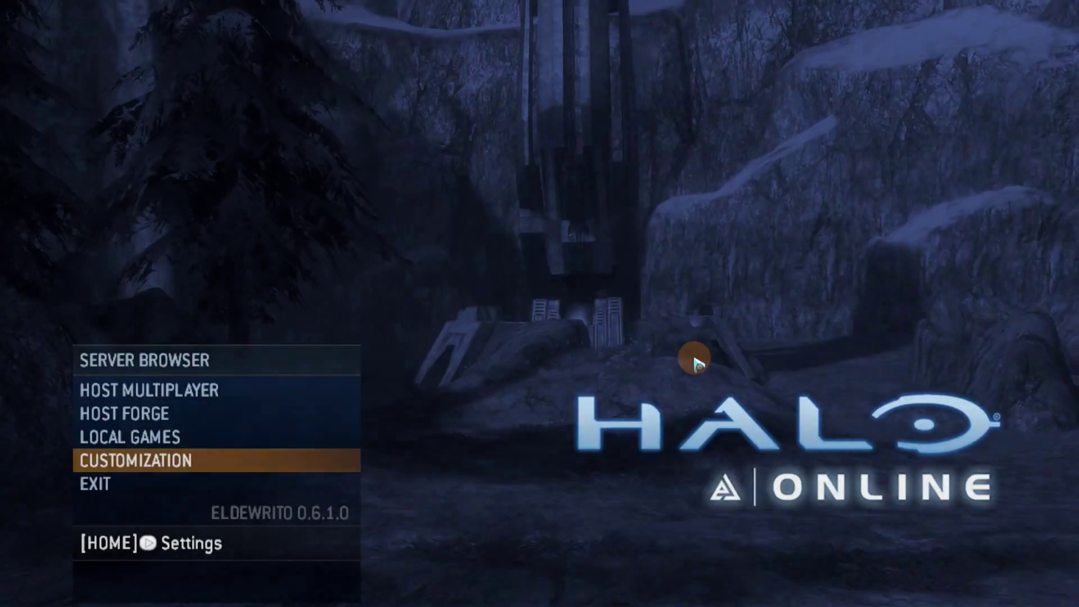
- Open the server browser, look through the server list and join Testing Server 24x7
{"action": "key", "text": "Up"}
{"action": "key", "text": "Up"}
{"action": "key", "text": "Up"}
{"action": "key", "text": "Up"}
{"action": "key", "text": "Return"}
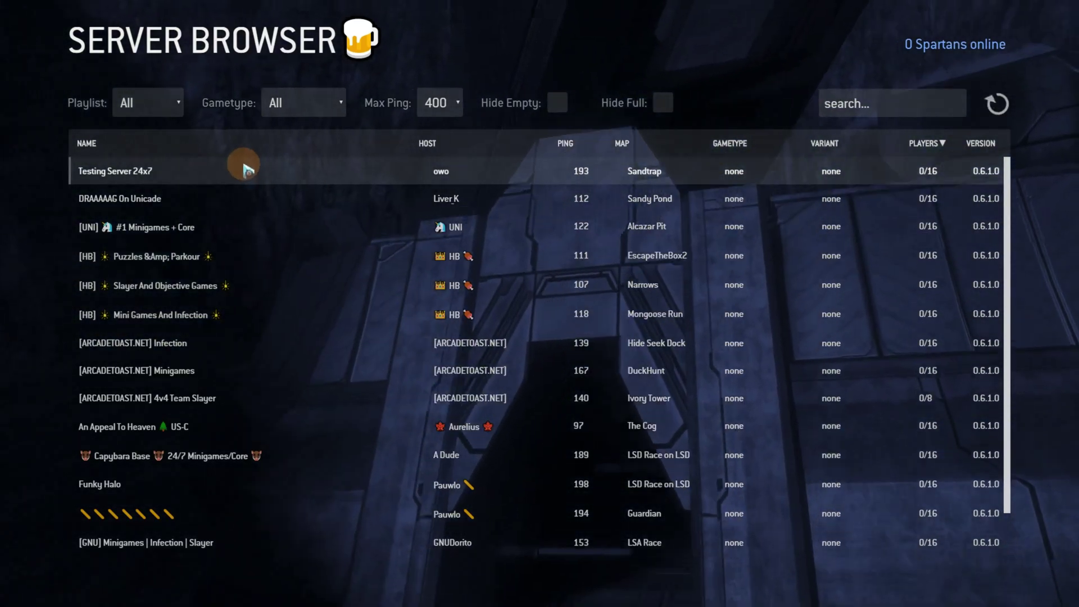
{"action": "scroll", "coordinate": [264, 259], "scroll_direction": "down", "scroll_amount": 2}
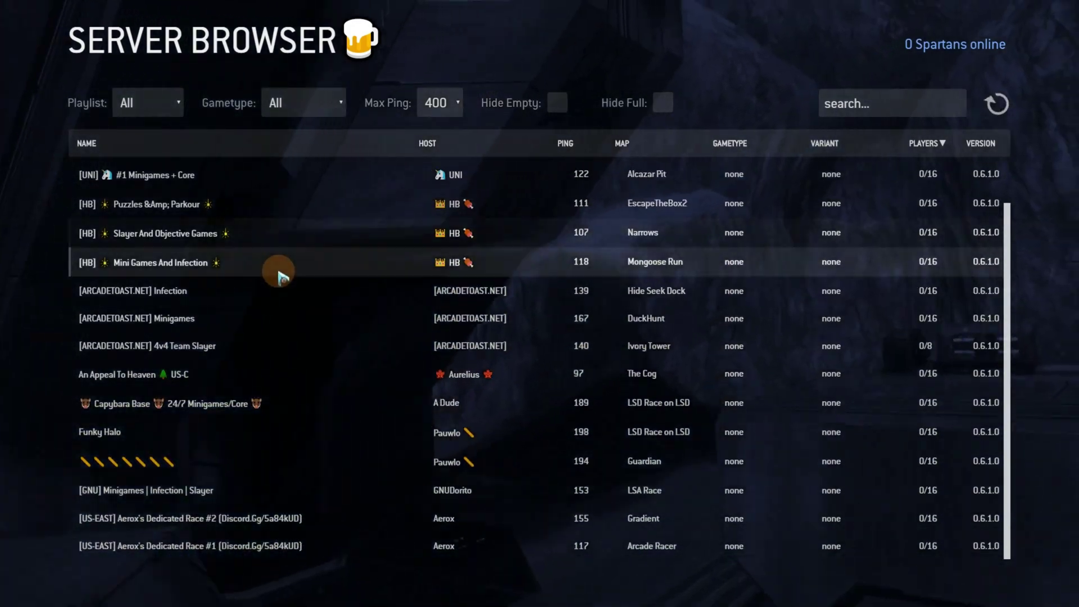
{"action": "scroll", "coordinate": [278, 275], "scroll_direction": "up", "scroll_amount": 2}
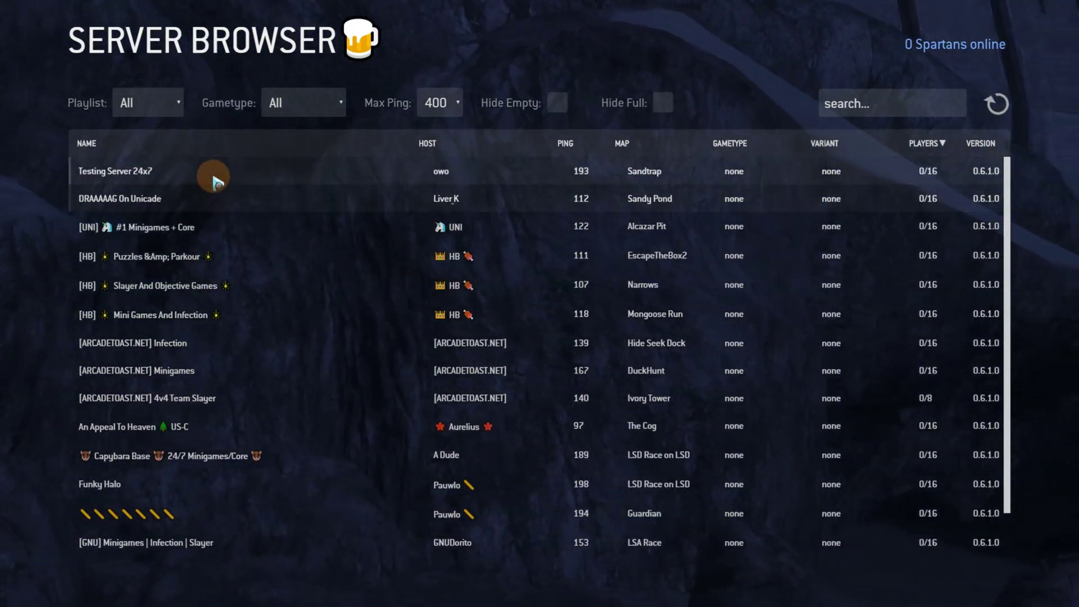
{"action": "double_click", "coordinate": [214, 177]}
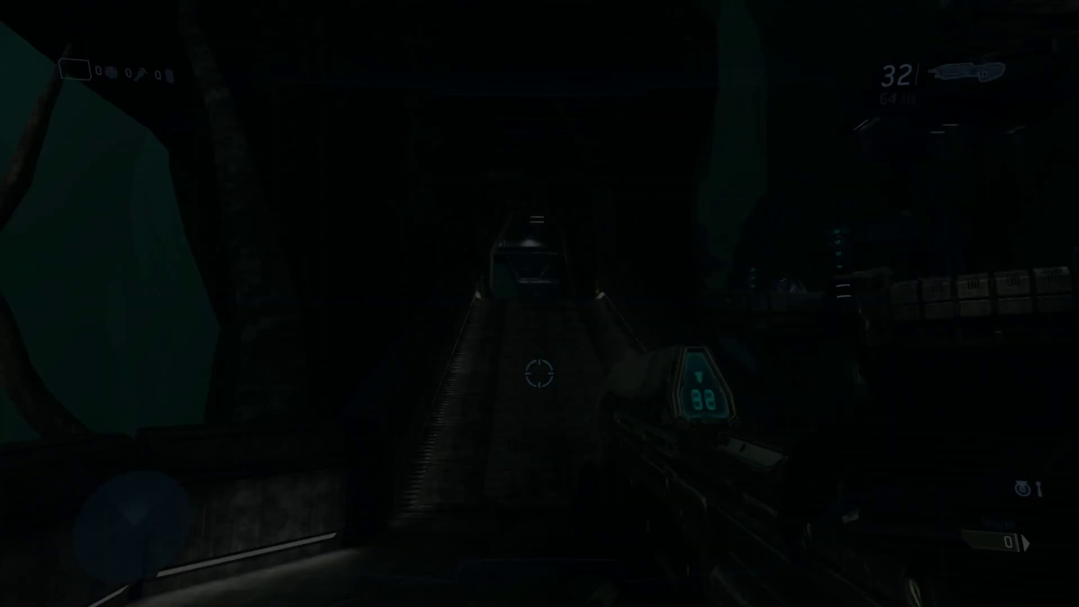
- Walk around the Guardian map, firing the assault rifle and picking up the overshield
{"action": "key", "text": "w"}
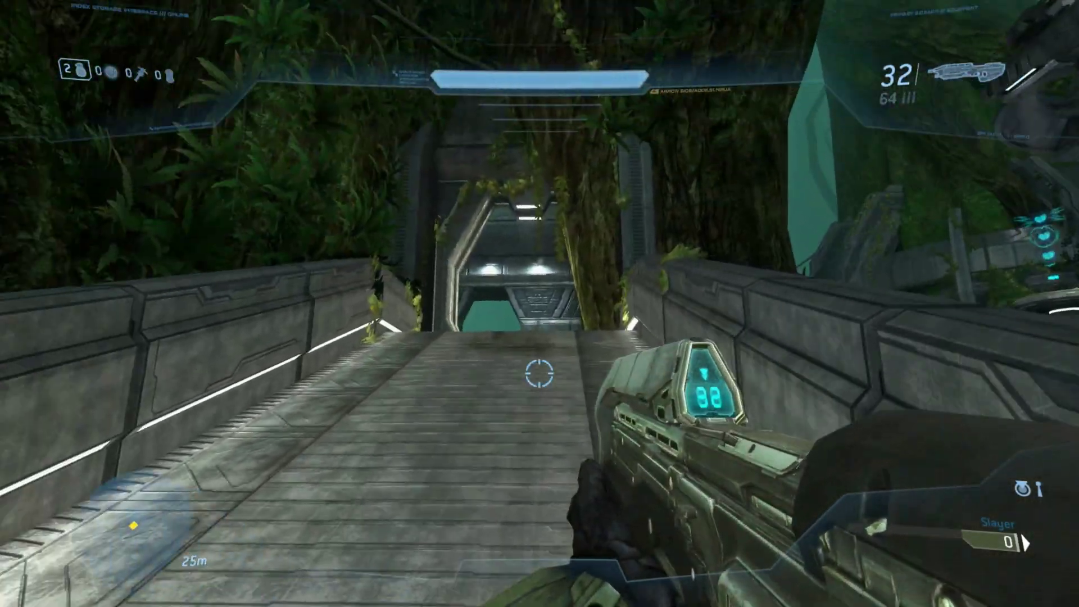
{"action": "key", "text": "w"}
{"action": "left_click", "coordinate": [540, 374]}
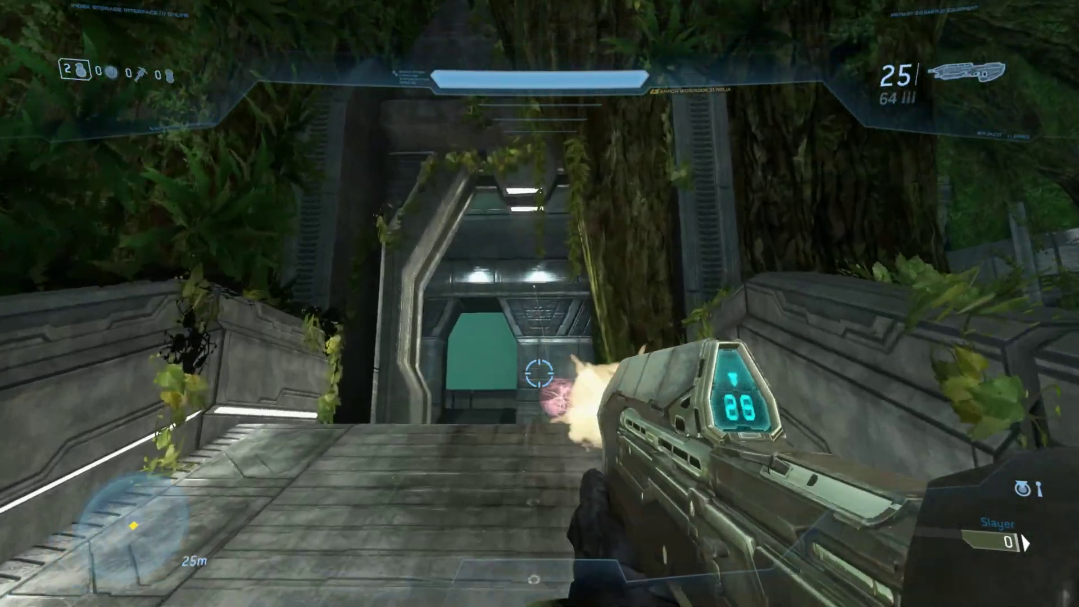
{"action": "key", "text": "w"}
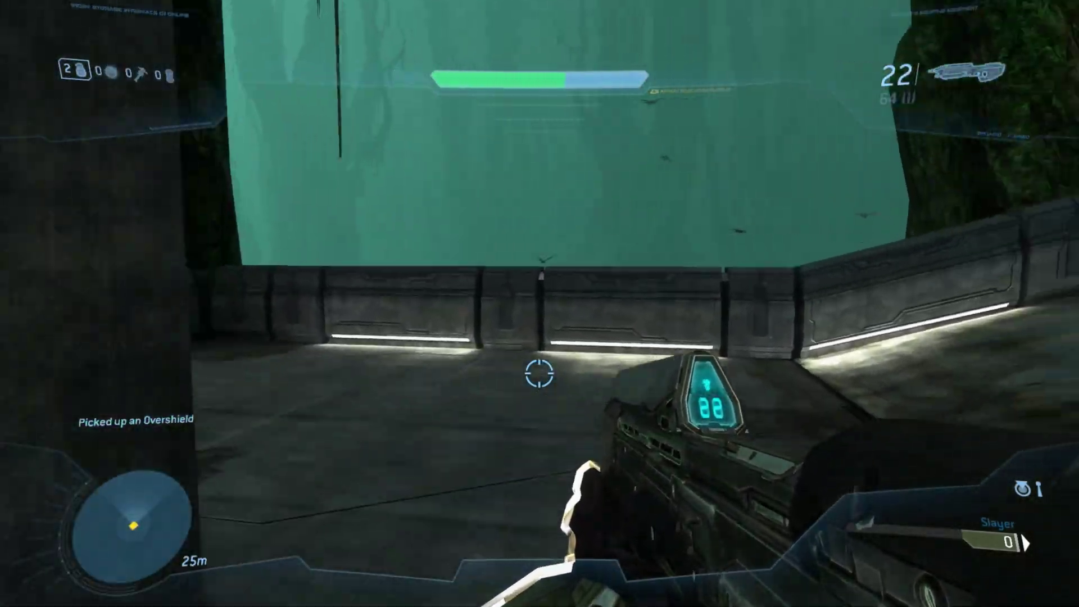
{"action": "key", "text": "w"}
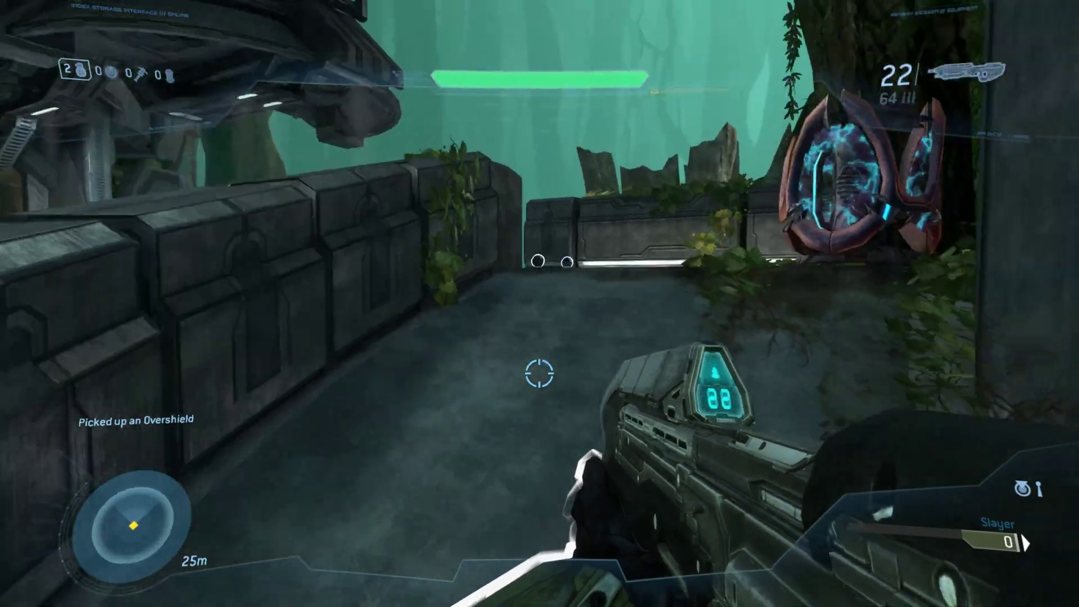
{"action": "key", "text": "w"}
{"action": "key", "text": "w"}
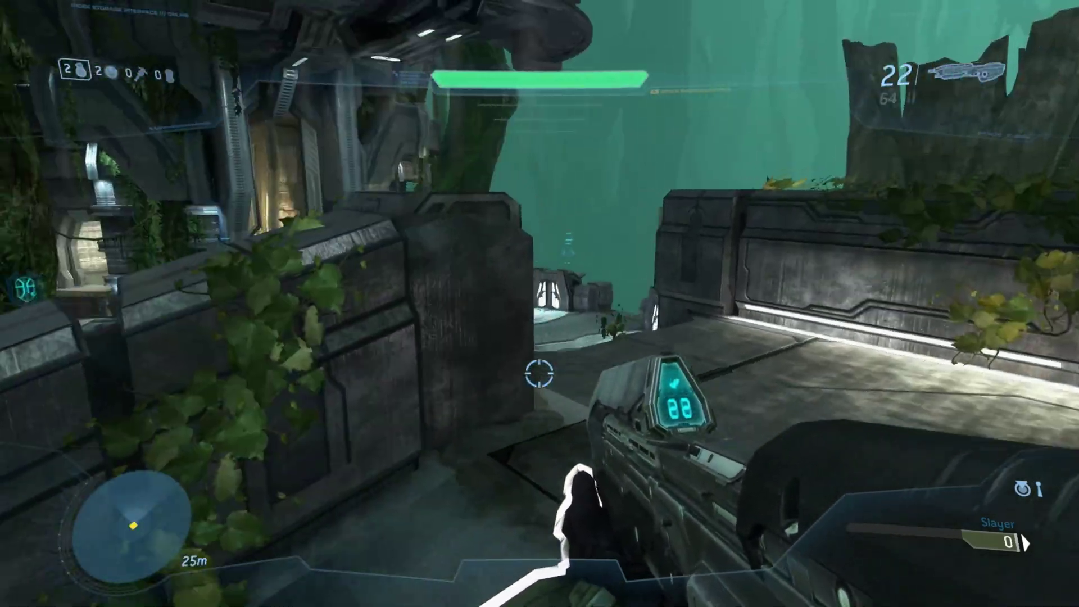
{"action": "key", "text": "w"}
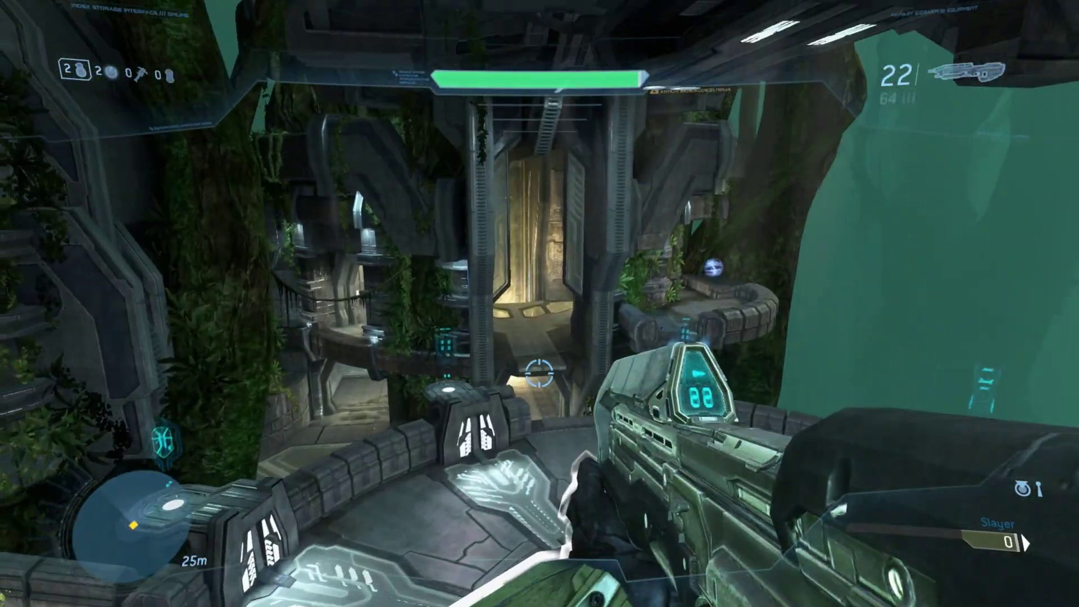
{"action": "key", "text": "w"}
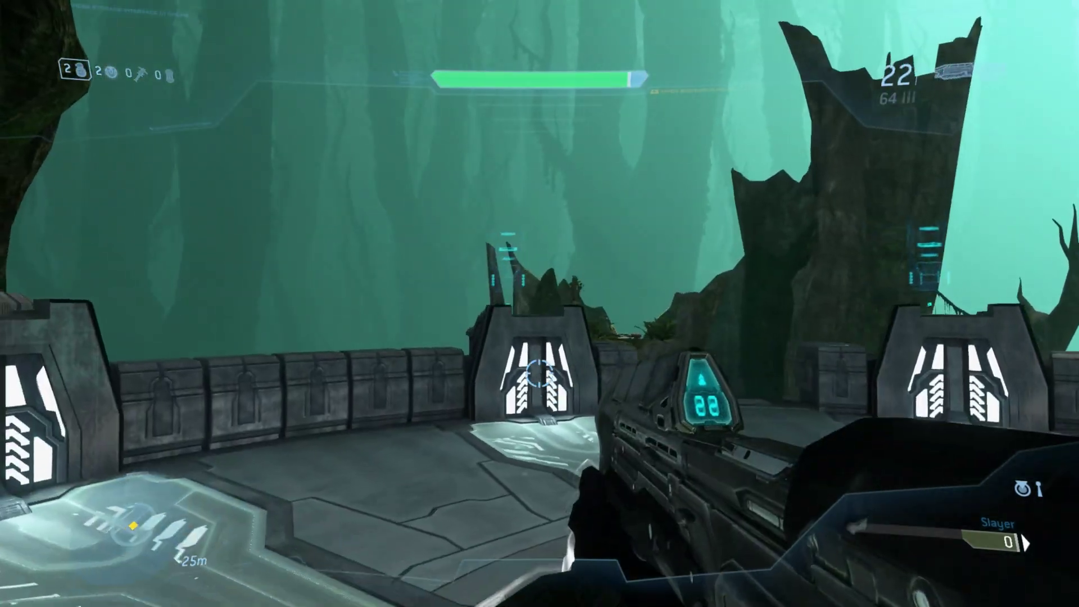
{"action": "key", "text": "w"}
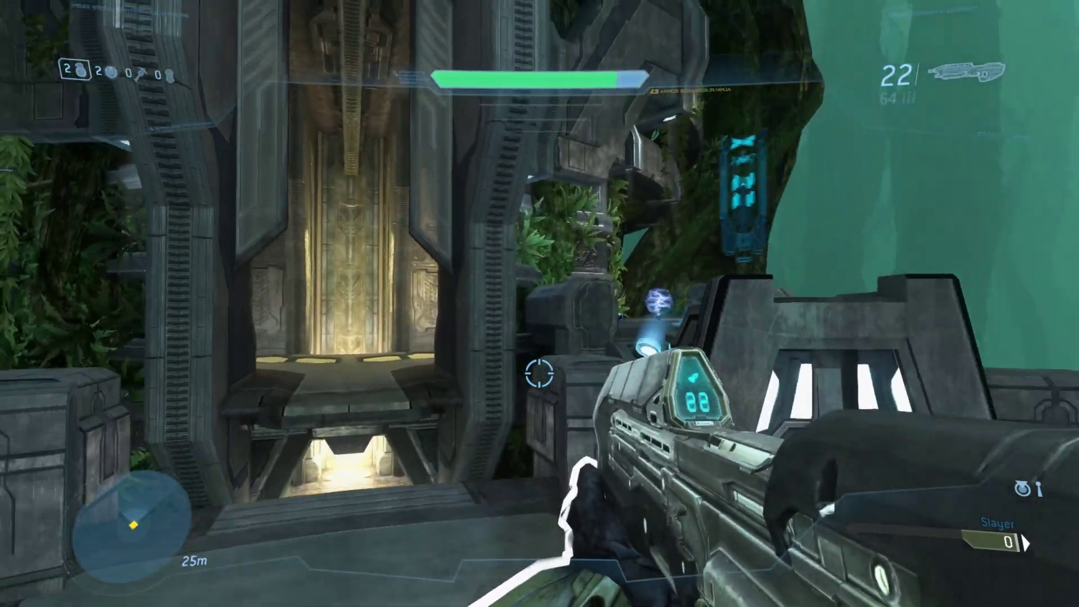
{"action": "key", "text": "s"}
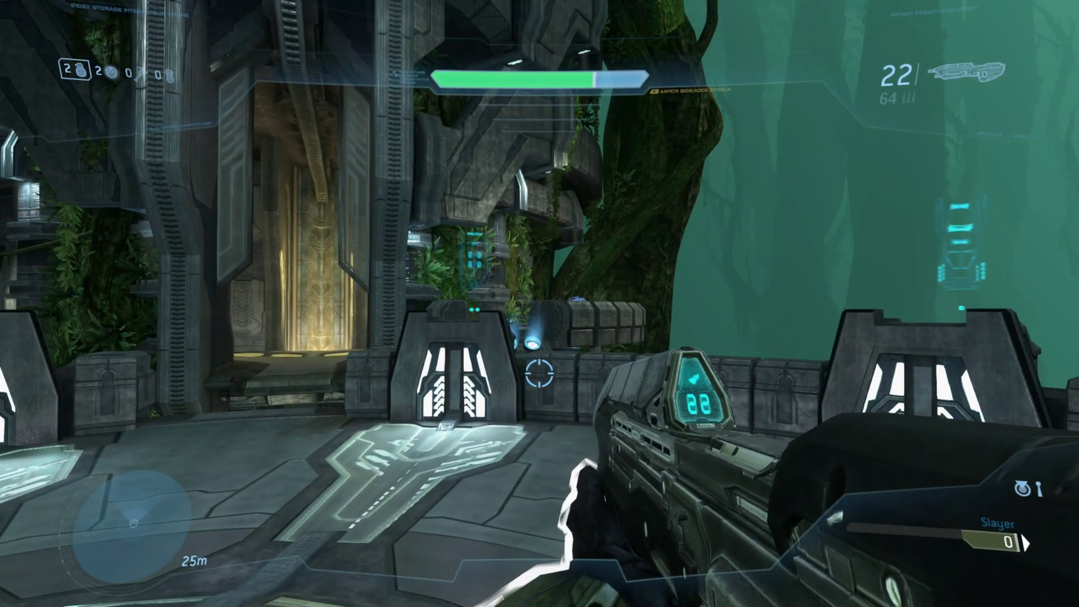
{"action": "key", "text": "w"}
- Check the match scoreboard for the players, kills, deaths and score
{"action": "key", "text": "Tab"}
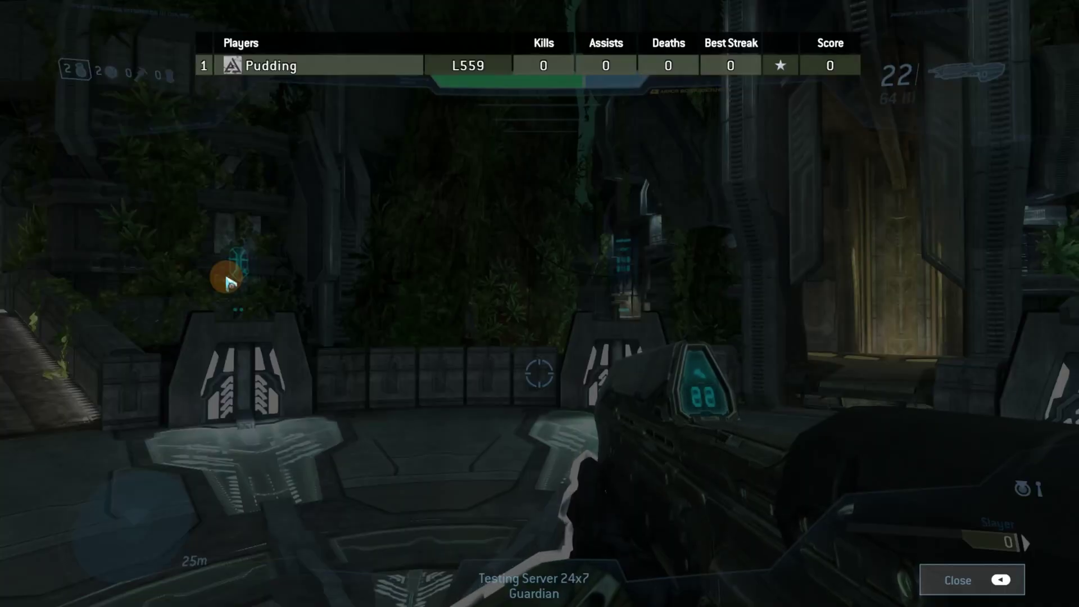
{"action": "key", "text": "Tab"}
{"action": "key", "text": "Tab"}
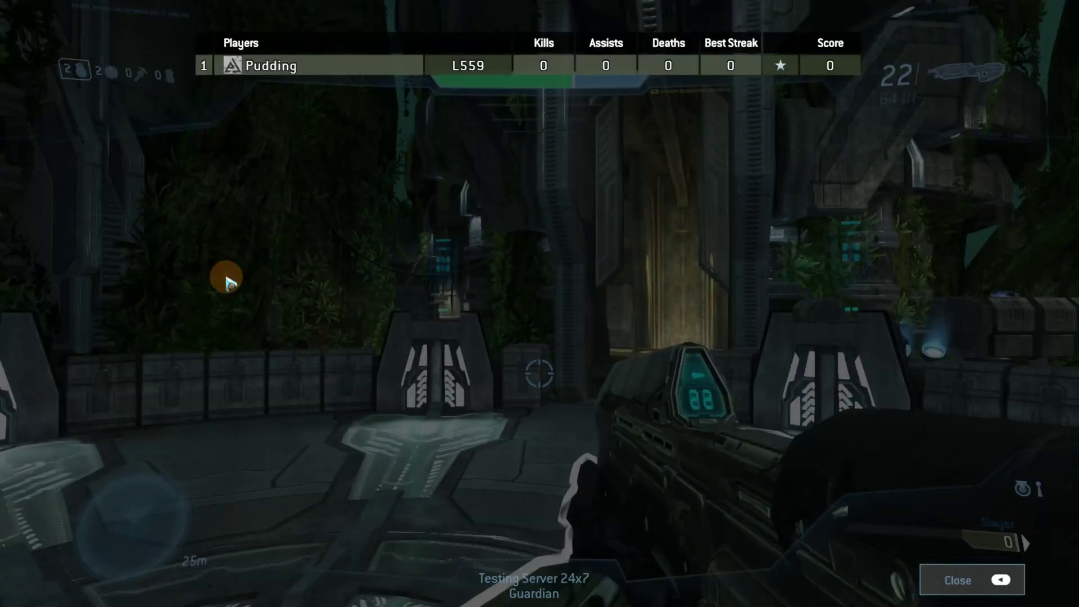
{"action": "key", "text": "Tab"}
{"action": "key", "text": "Tab"}
{"action": "key", "text": "Tab"}
{"action": "key", "text": "Tab"}
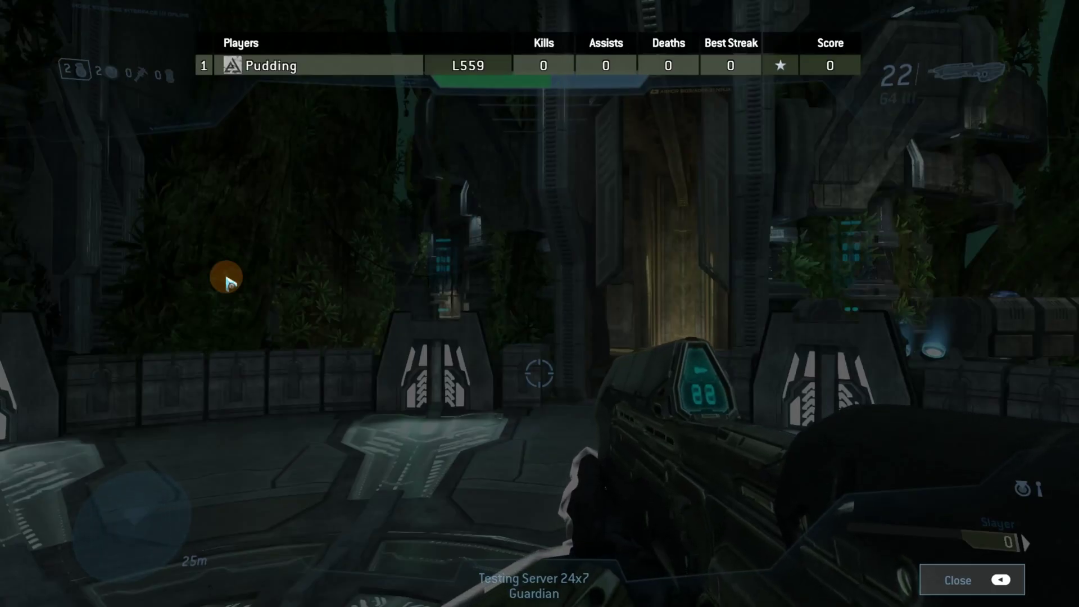
{"action": "key", "text": "Tab"}
{"action": "key", "text": "Tab"}
{"action": "key", "text": "Tab"}
- Leave the current match and return to the main menu
{"action": "key", "text": "Escape"}
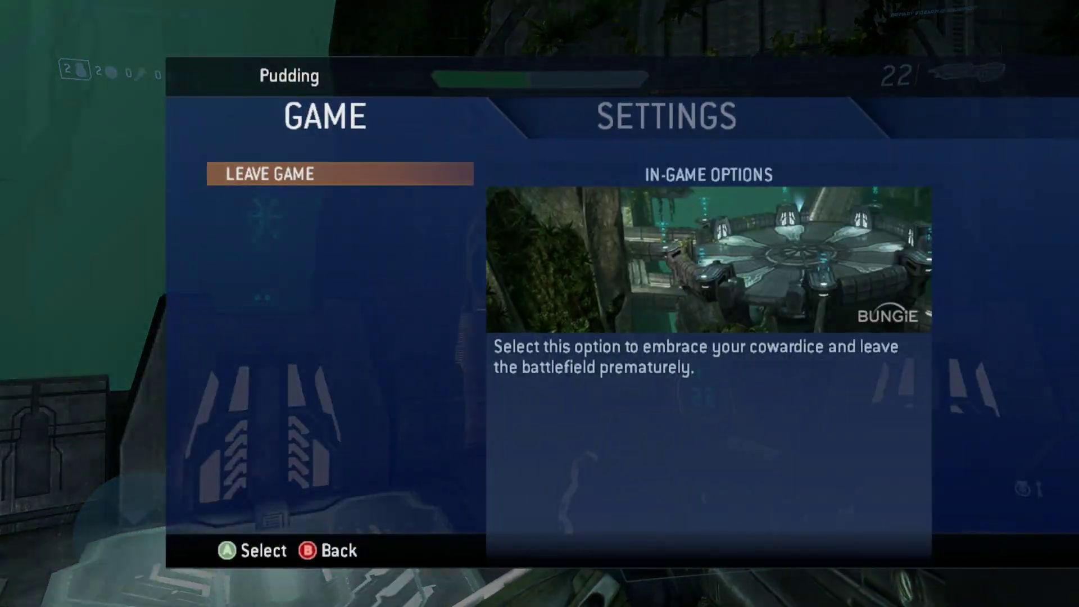
{"action": "key", "text": "Return"}
{"action": "key", "text": "Up"}
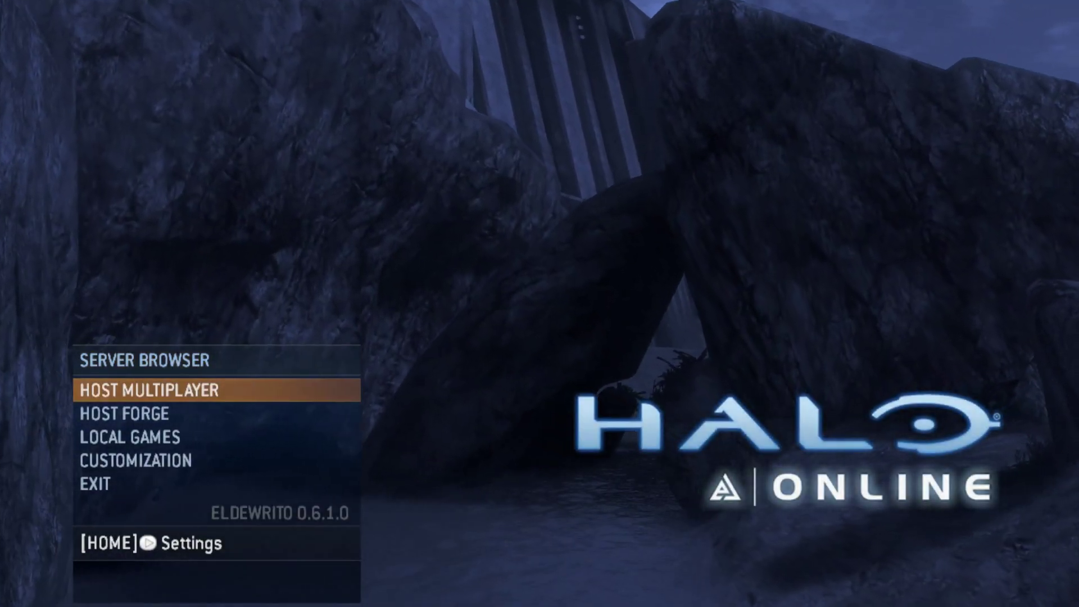
- Open the player customization and set the player name to ClassicGamesUnt
{"action": "key", "text": "Down"}
{"action": "key", "text": "Down"}
{"action": "key", "text": "Down"}
{"action": "key", "text": "Return"}
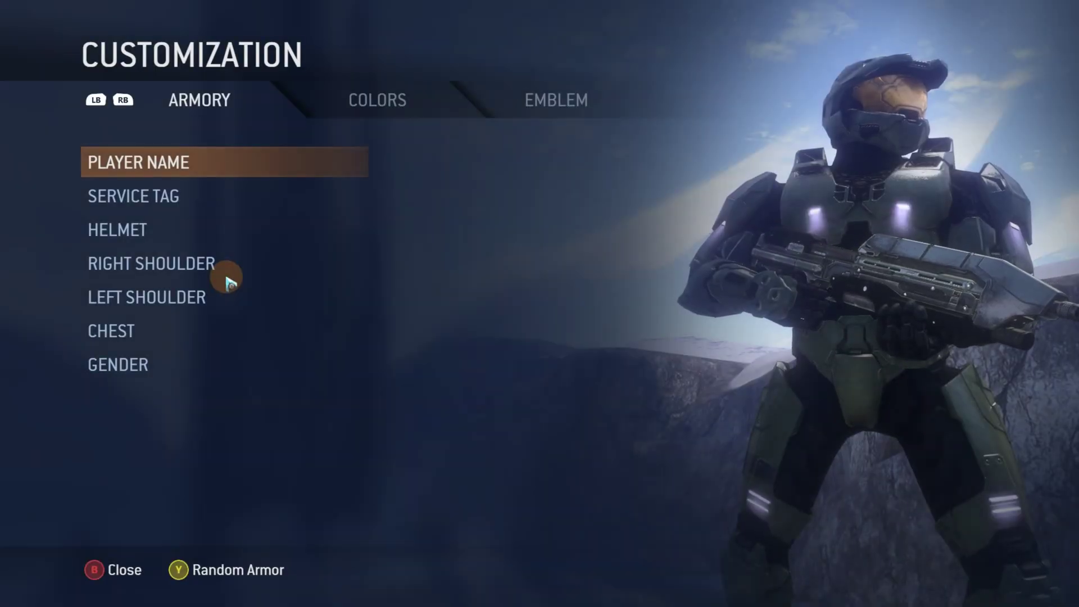
{"action": "key", "text": "Return"}
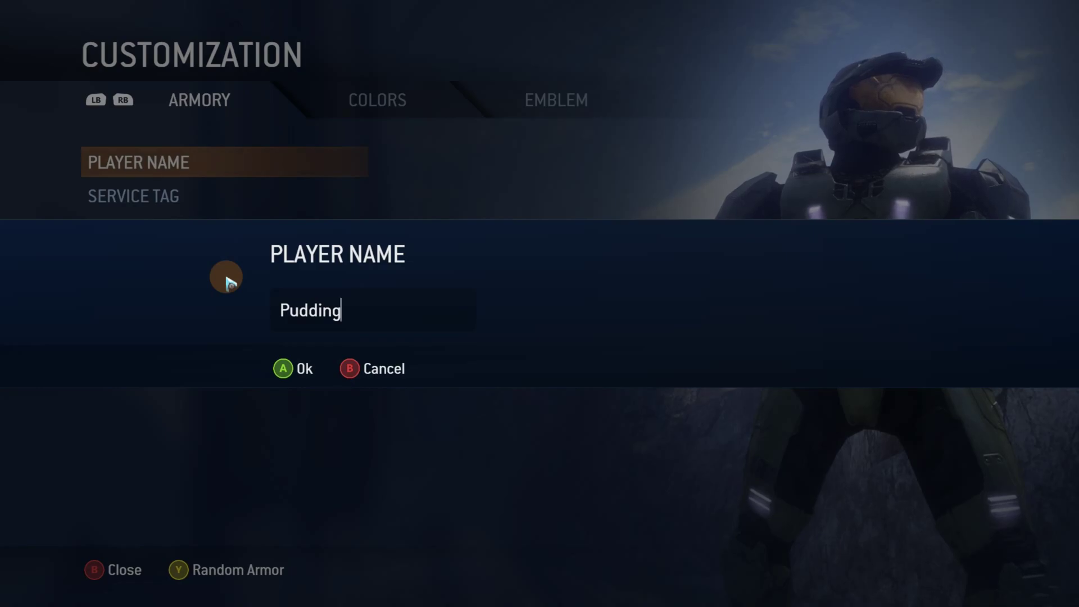
{"action": "key", "text": "BackSpace"}
{"action": "key", "text": "BackSpace"}
{"action": "key", "text": "BackSpace"}
{"action": "key", "text": "BackSpace"}
{"action": "key", "text": "BackSpace"}
{"action": "key", "text": "BackSpace"}
{"action": "key", "text": "BackSpace"}
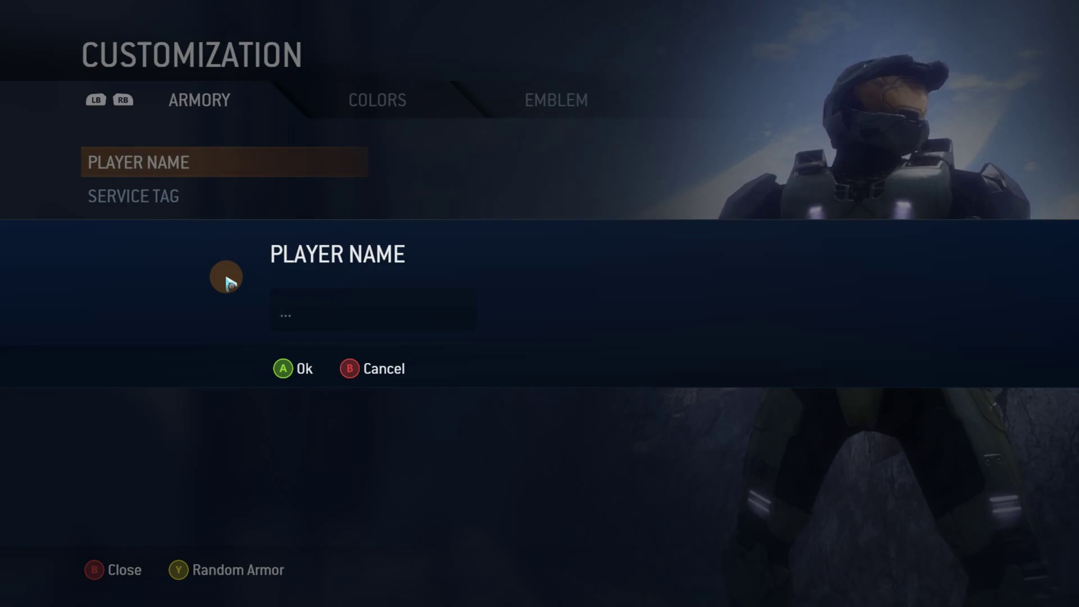
{"action": "type", "text": "Class"}
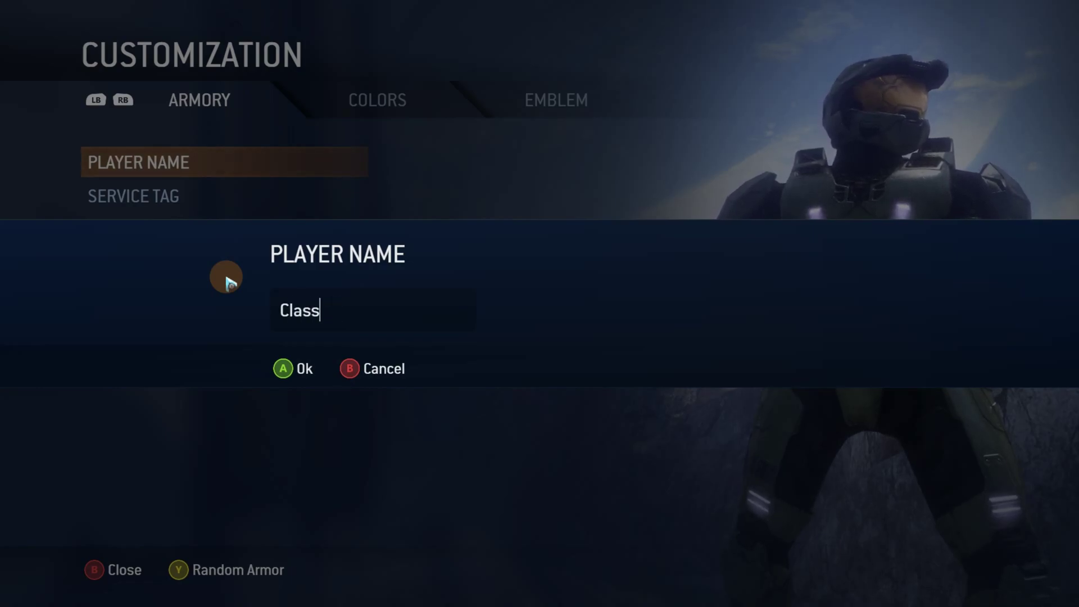
{"action": "type", "text": "icGame"}
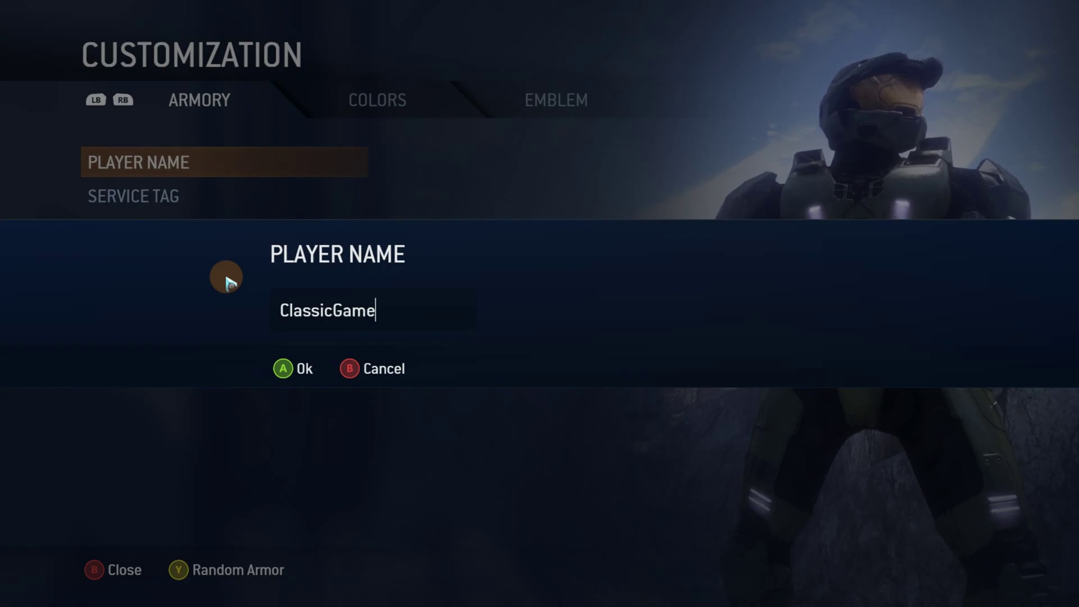
{"action": "type", "text": "sUni"}
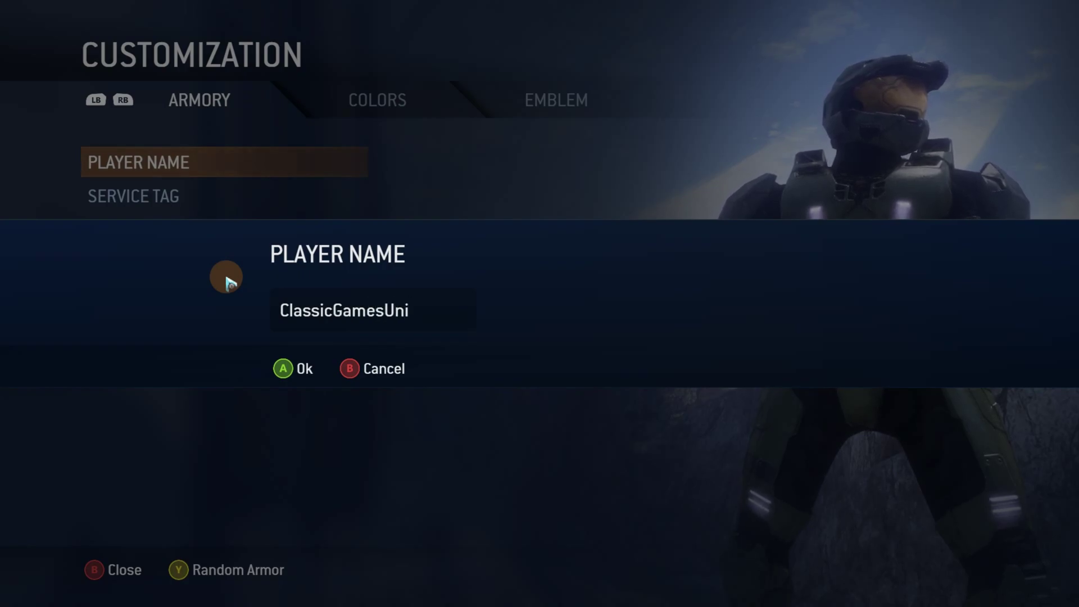
{"action": "key", "text": "BackSpace"}
{"action": "type", "text": "t"}
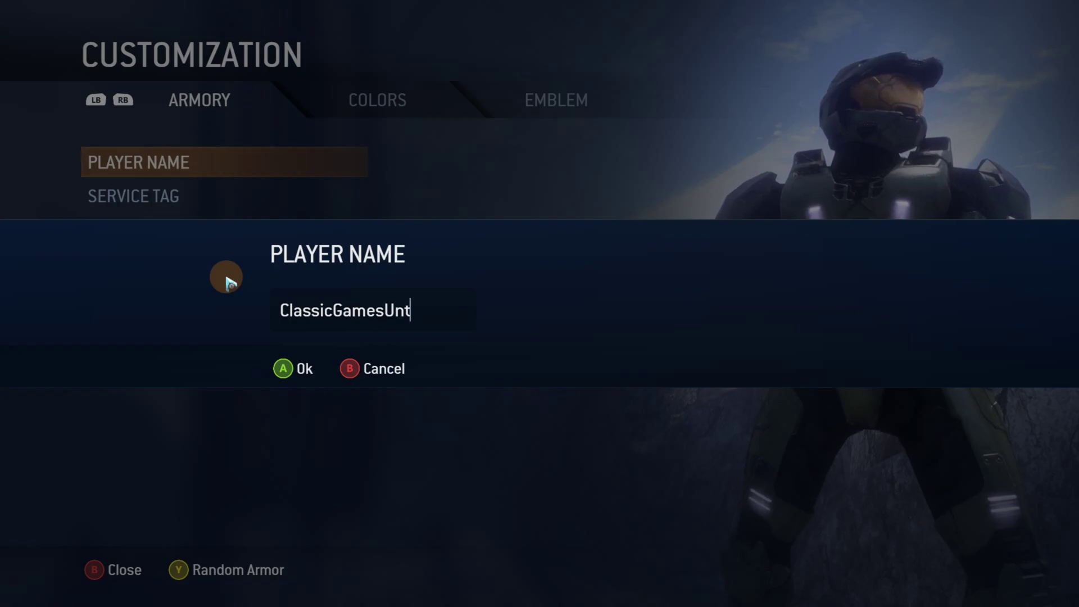
{"action": "key", "text": "Return"}
{"action": "key", "text": "Down"}
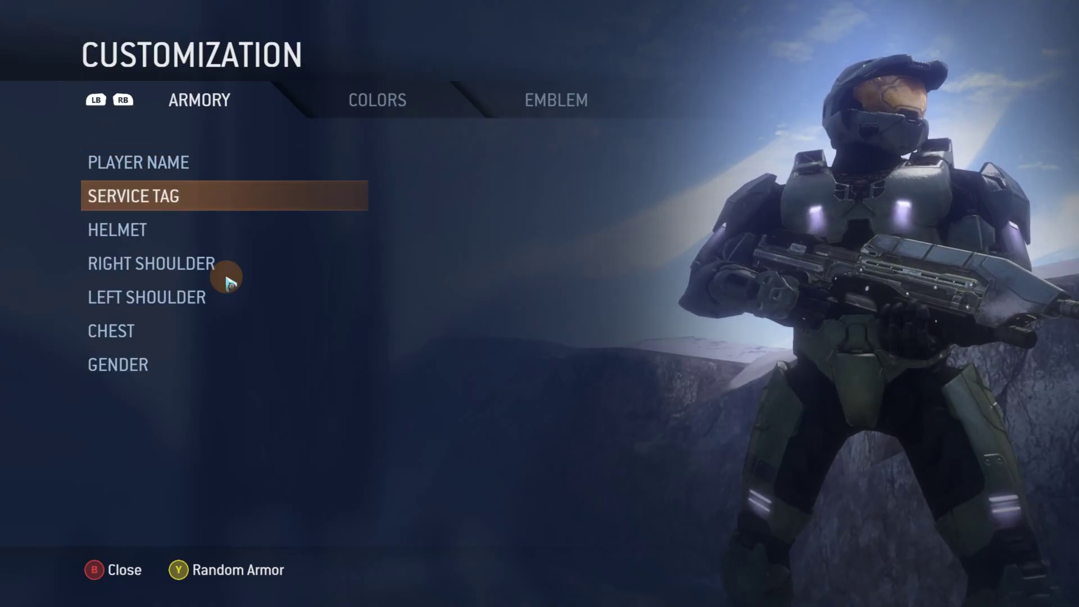
{"action": "key", "text": "Up"}
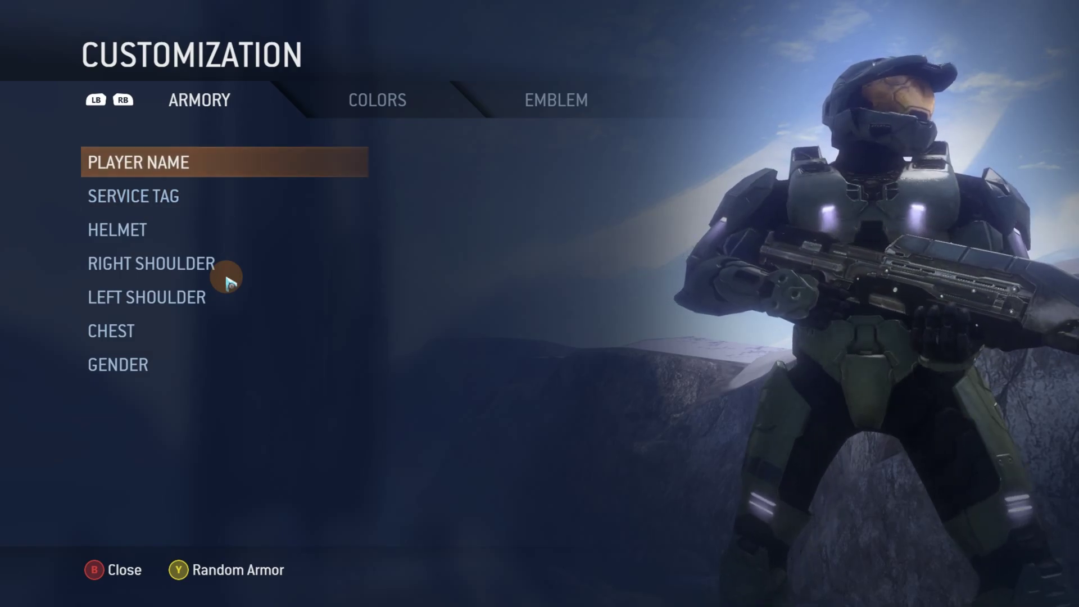
{"action": "key", "text": "Return"}
{"action": "key", "text": "Return"}
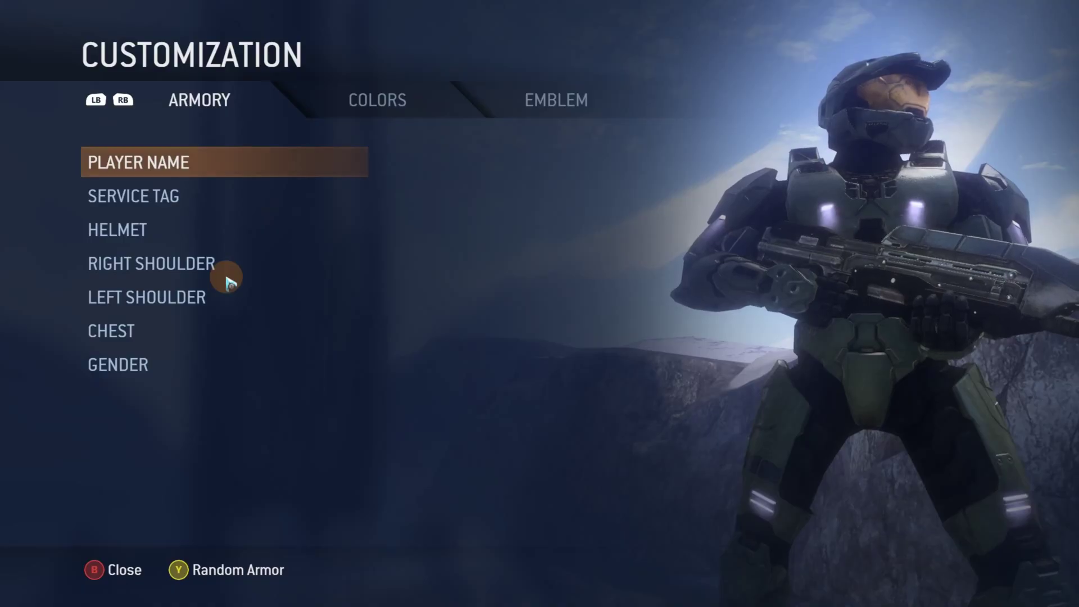
- Set the player's service tag to C.GG
{"action": "key", "text": "Down"}
{"action": "key", "text": "Return"}
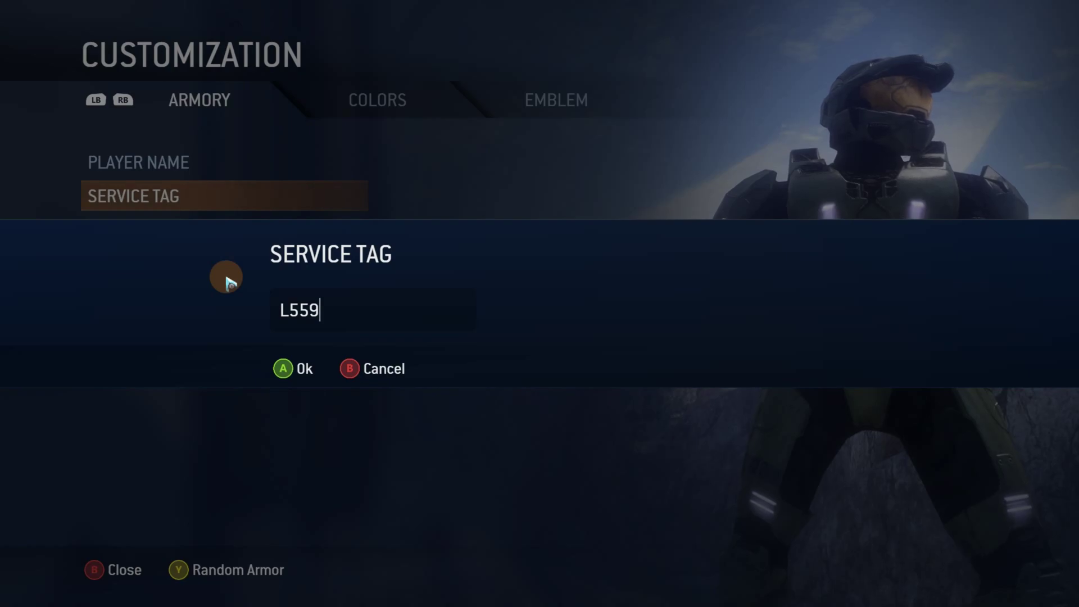
{"action": "key", "text": "BackSpace"}
{"action": "key", "text": "BackSpace"}
{"action": "key", "text": "BackSpace"}
{"action": "type", "text": "C"}
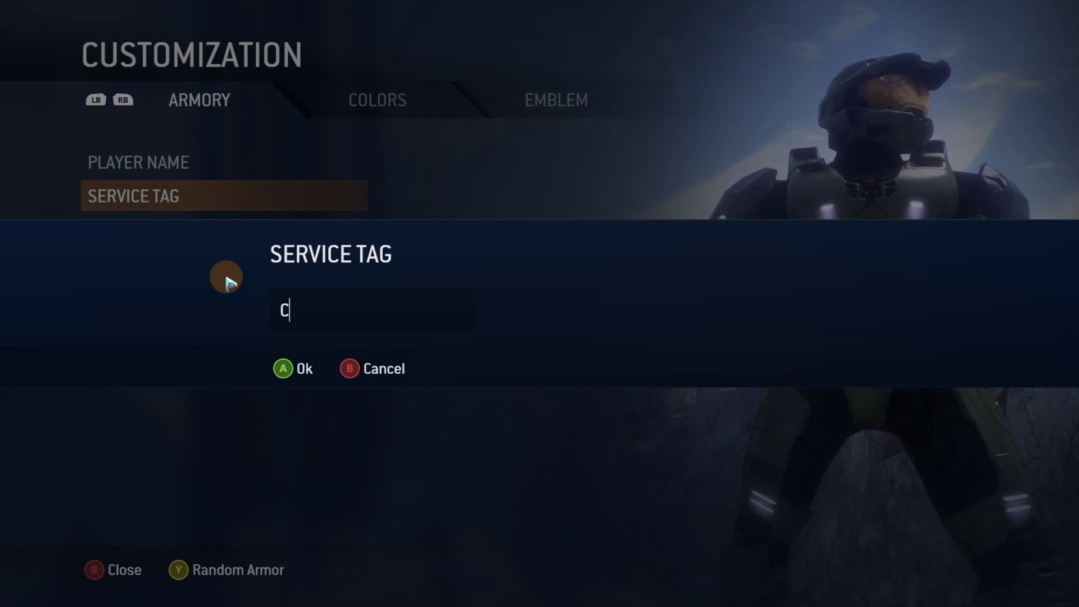
{"action": "type", "text": ".G."}
{"action": "key", "text": "BackSpace"}
{"action": "type", "text": "G"}
{"action": "key", "text": "Return"}
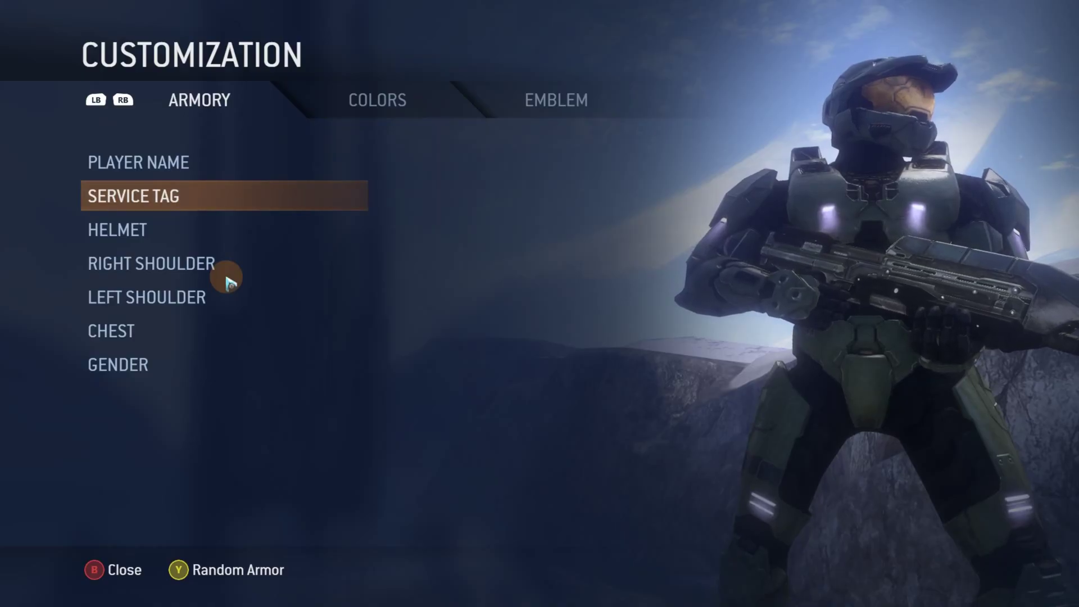
- Close the player customization and open the server browser
{"action": "key", "text": "Escape"}
{"action": "key", "text": "Up"}
{"action": "key", "text": "Up"}
{"action": "key", "text": "Up"}
{"action": "key", "text": "Up"}
{"action": "key", "text": "Return"}
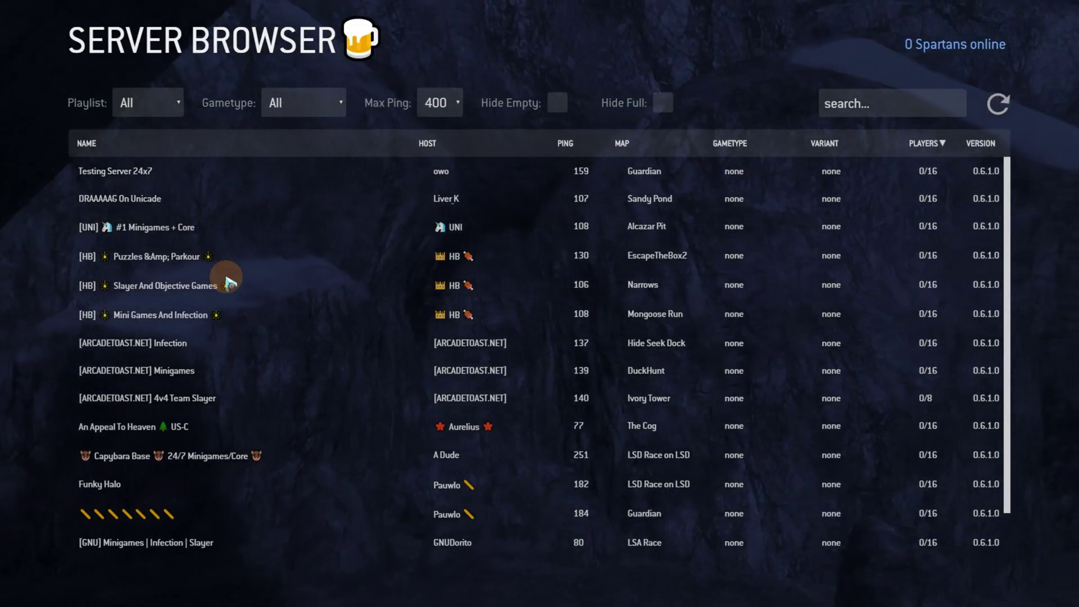
- Look through the server list and join the [HB] Puzzles & Parkour server
{"action": "scroll", "coordinate": [442, 259], "scroll_direction": "down", "scroll_amount": 2}
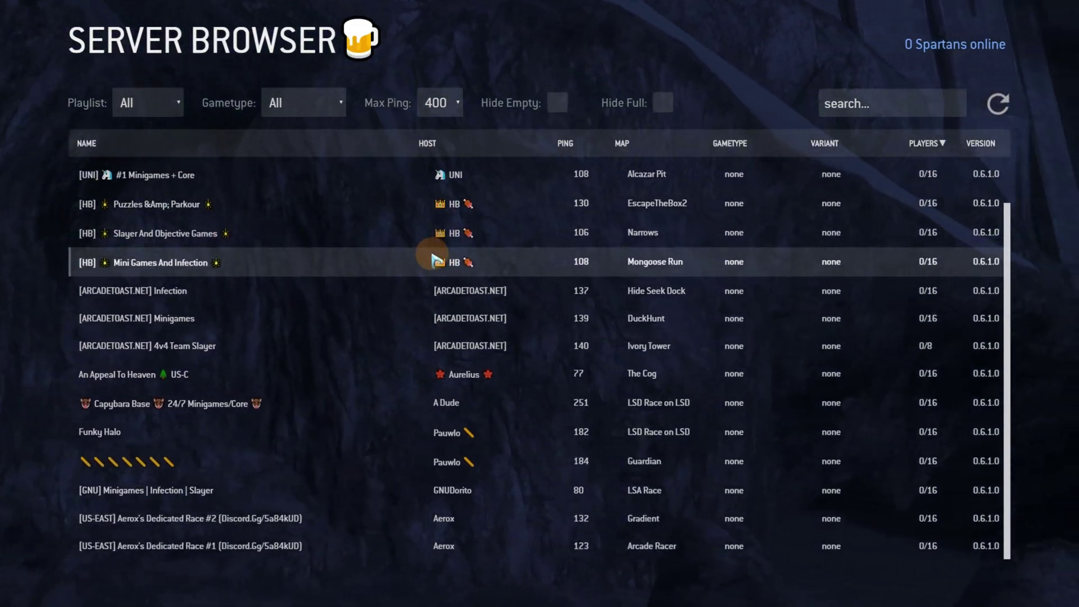
{"action": "scroll", "coordinate": [436, 259], "scroll_direction": "up", "scroll_amount": 2}
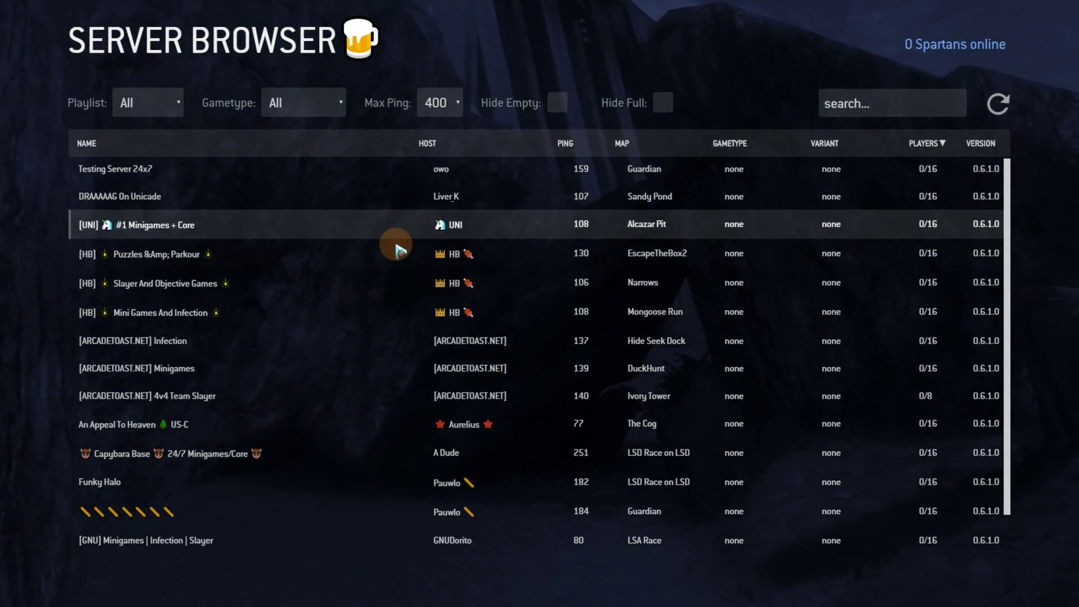
{"action": "scroll", "coordinate": [393, 245], "scroll_direction": "down", "scroll_amount": 2}
{"action": "scroll", "coordinate": [393, 246], "scroll_direction": "up", "scroll_amount": 2}
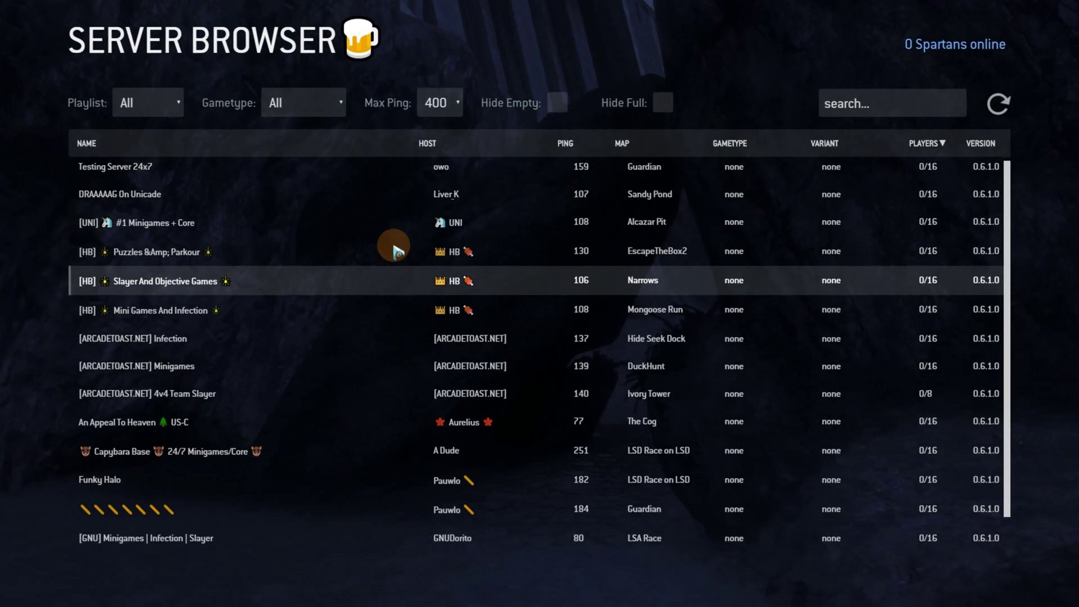
{"action": "scroll", "coordinate": [394, 245], "scroll_direction": "down", "scroll_amount": 2}
{"action": "scroll", "coordinate": [395, 247], "scroll_direction": "up", "scroll_amount": 2}
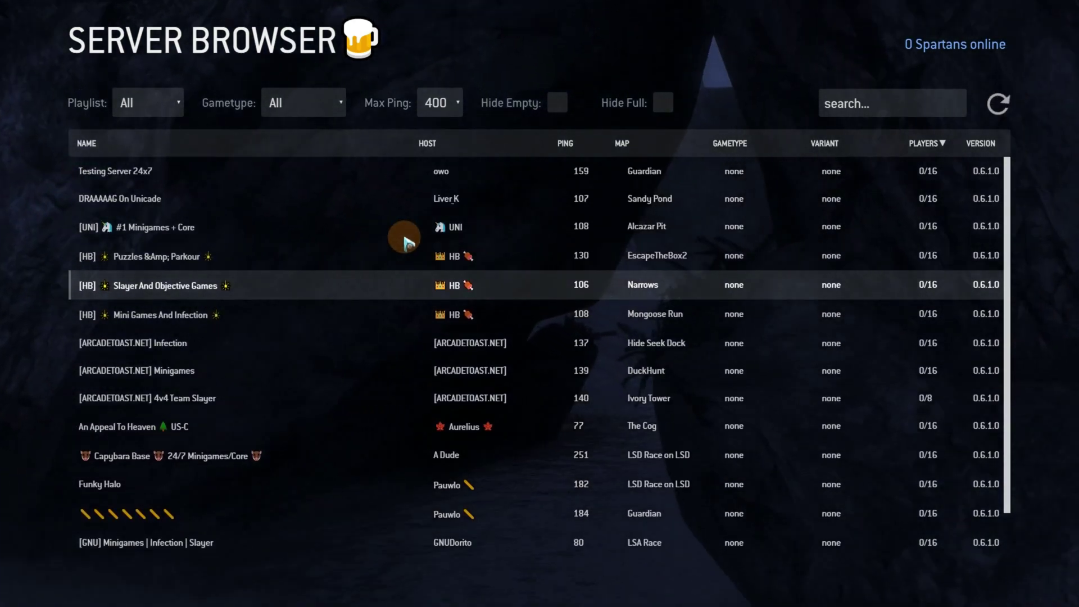
{"action": "left_click", "coordinate": [315, 254]}
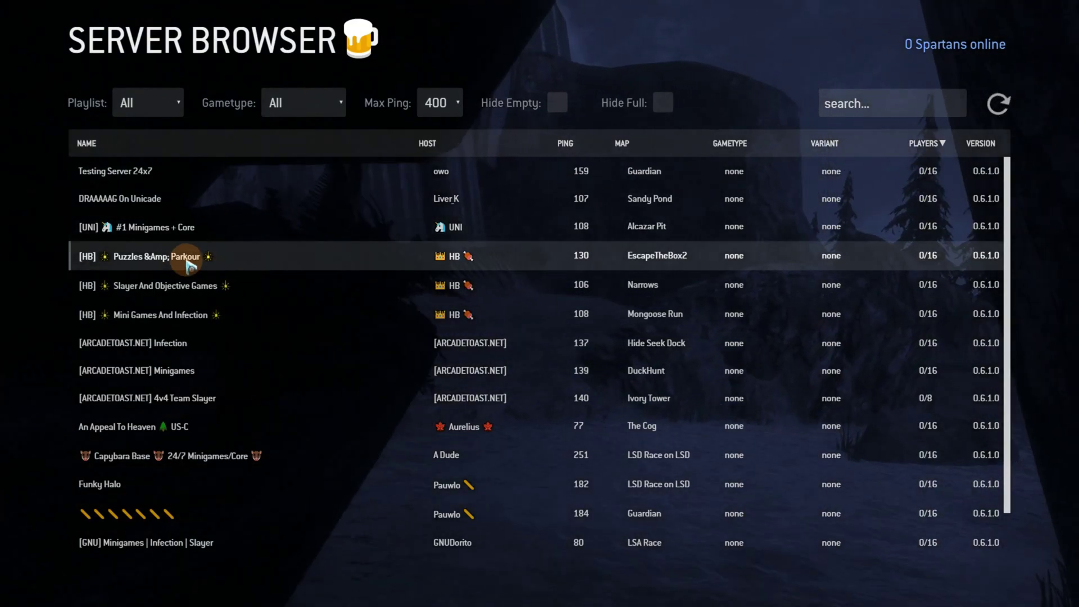
{"action": "left_click", "coordinate": [167, 290]}
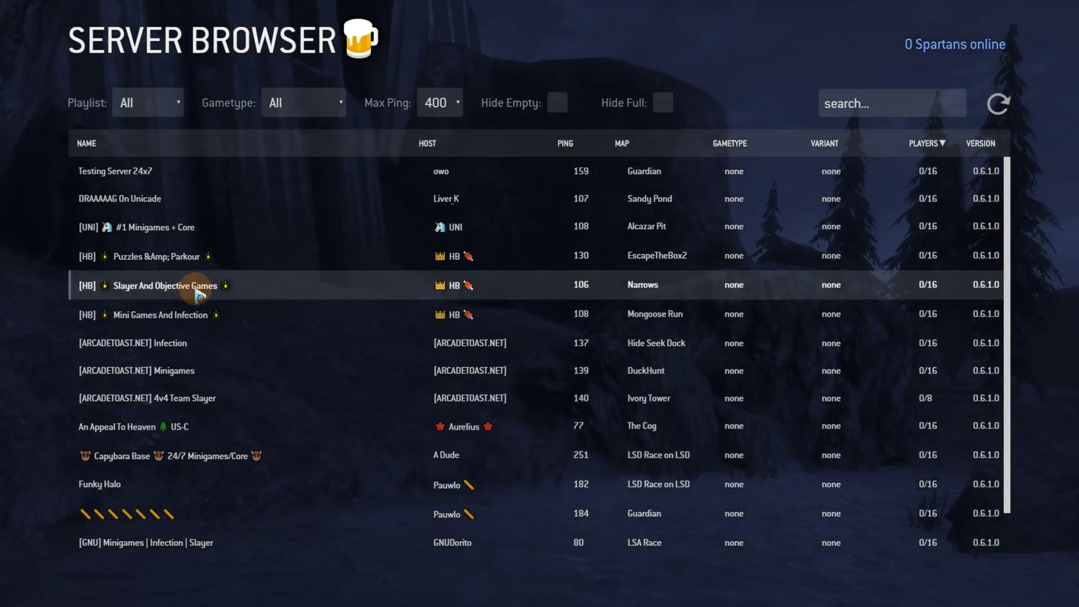
{"action": "left_click", "coordinate": [191, 269]}
{"action": "left_click", "coordinate": [192, 269]}
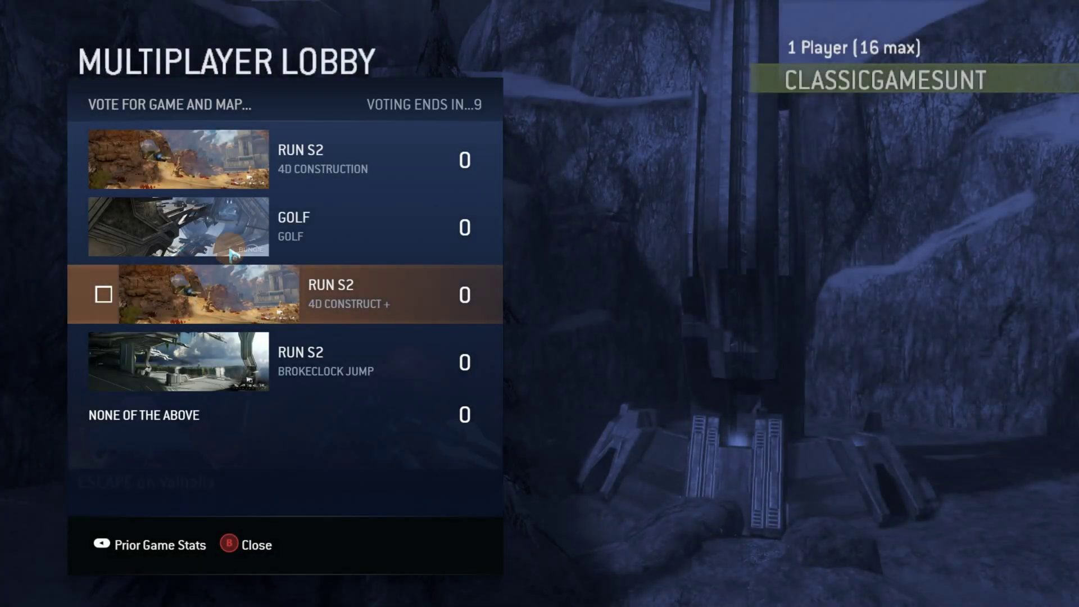
- Vote for the next game and map in the multiplayer lobby
{"action": "left_click", "coordinate": [262, 236]}
{"action": "key", "text": "Up"}
{"action": "key", "text": "Down"}
{"action": "key", "text": "Up"}
{"action": "key", "text": "Return"}
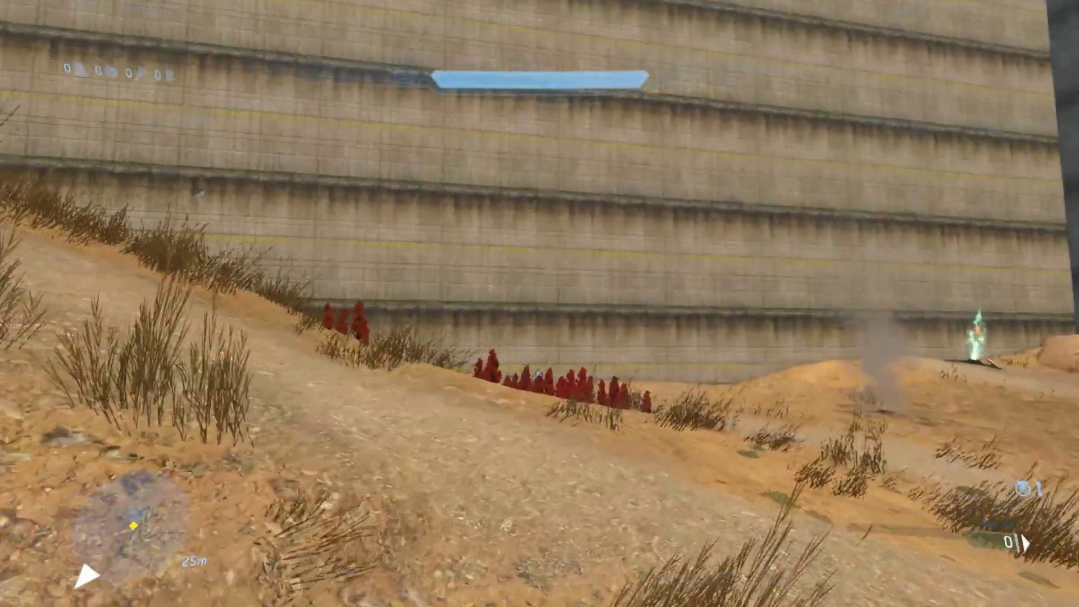
- Open the ED settings from within the match and go to the sound options
{"action": "key", "text": "Escape"}
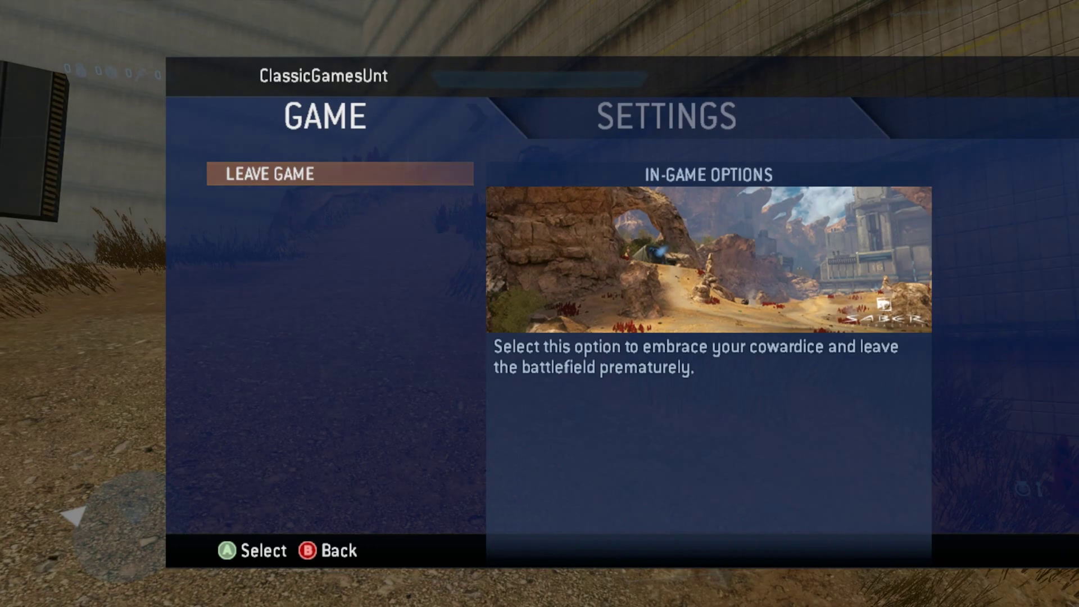
{"action": "key", "text": "Right"}
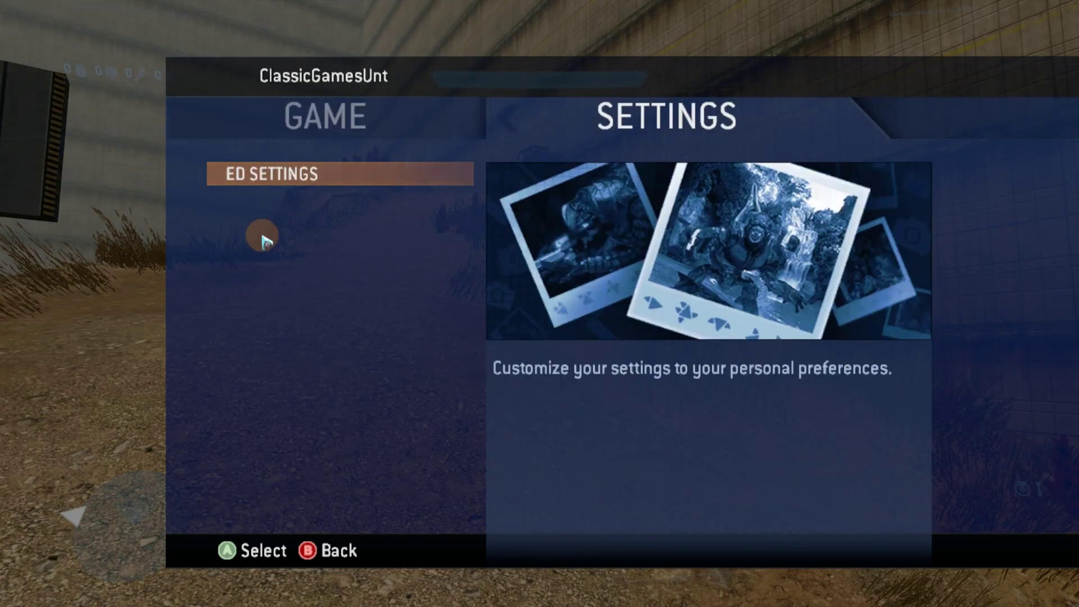
{"action": "key", "text": "Return"}
{"action": "key", "text": "e"}
{"action": "key", "text": "e"}
{"action": "key", "text": "e"}
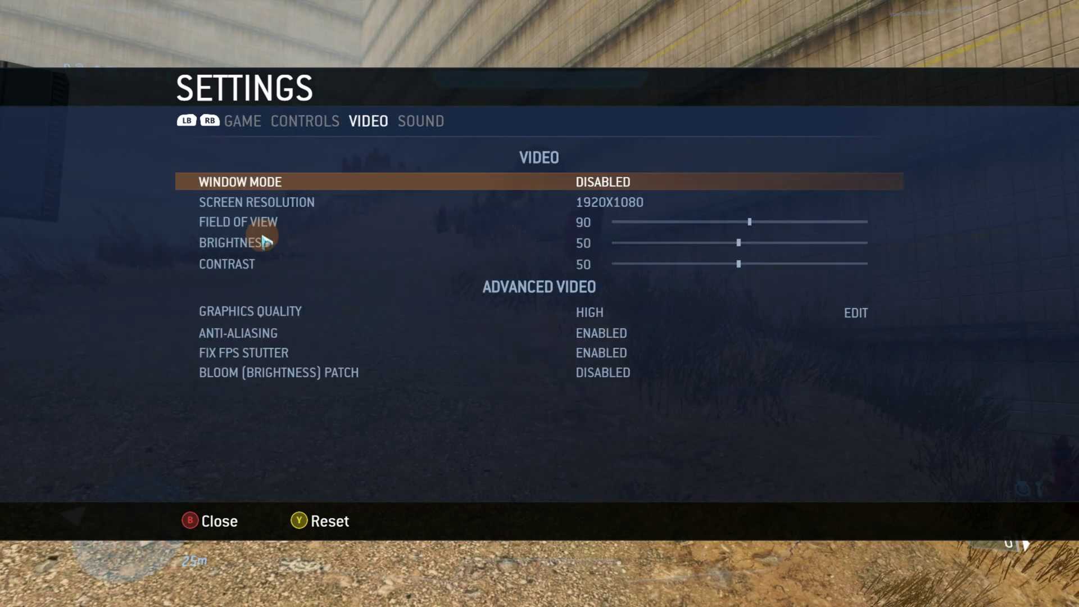
- Raise the master volume to 21 and the SFX volume to 14
{"action": "key", "text": "Down"}
{"action": "key", "text": "Right"}
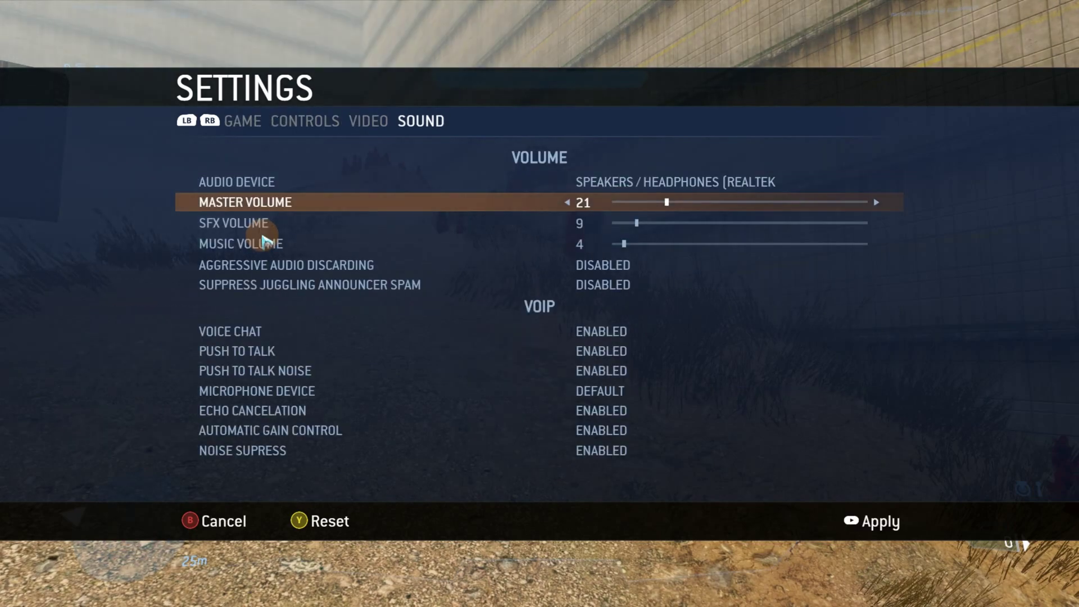
{"action": "key", "text": "Down"}
{"action": "key", "text": "Right"}
{"action": "key", "text": "Right"}
- Set the music volume to 25
{"action": "key", "text": "Down"}
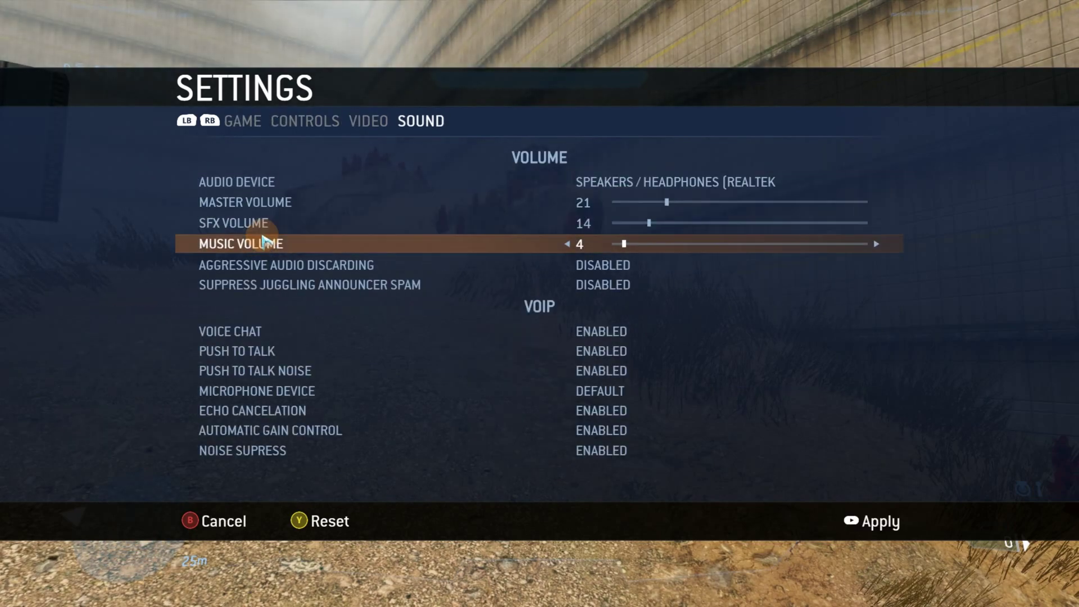
{"action": "key", "text": "Right"}
{"action": "key", "text": "Right"}
{"action": "key", "text": "Right"}
{"action": "key", "text": "Right"}
{"action": "key", "text": "Right"}
{"action": "key", "text": "Right"}
{"action": "key", "text": "Right"}
{"action": "key", "text": "Right"}
{"action": "key", "text": "Right"}
{"action": "key", "text": "Right"}
{"action": "key", "text": "Right"}
{"action": "key", "text": "Right"}
{"action": "key", "text": "Right"}
{"action": "key", "text": "Right"}
{"action": "key", "text": "Right"}
{"action": "key", "text": "Right"}
{"action": "key", "text": "Right"}
{"action": "key", "text": "Right"}
{"action": "key", "text": "Right"}
{"action": "key", "text": "Right"}
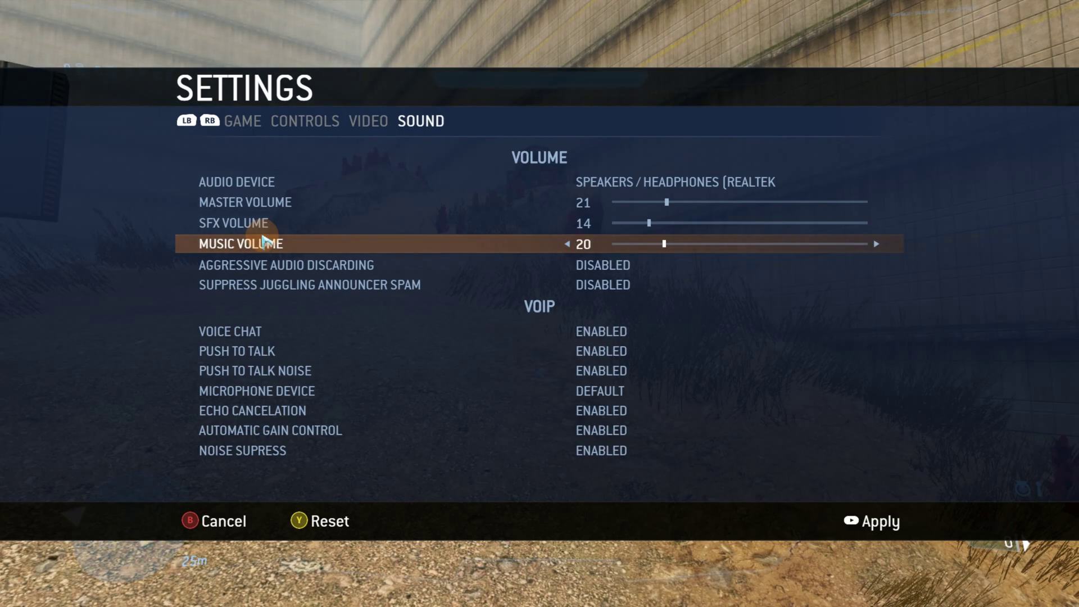
- Set the SFX volume to 25 and the master volume to 24, applying the changes before closing the settings
{"action": "key", "text": "Up"}
{"action": "key", "text": "Right"}
{"action": "key", "text": "Right"}
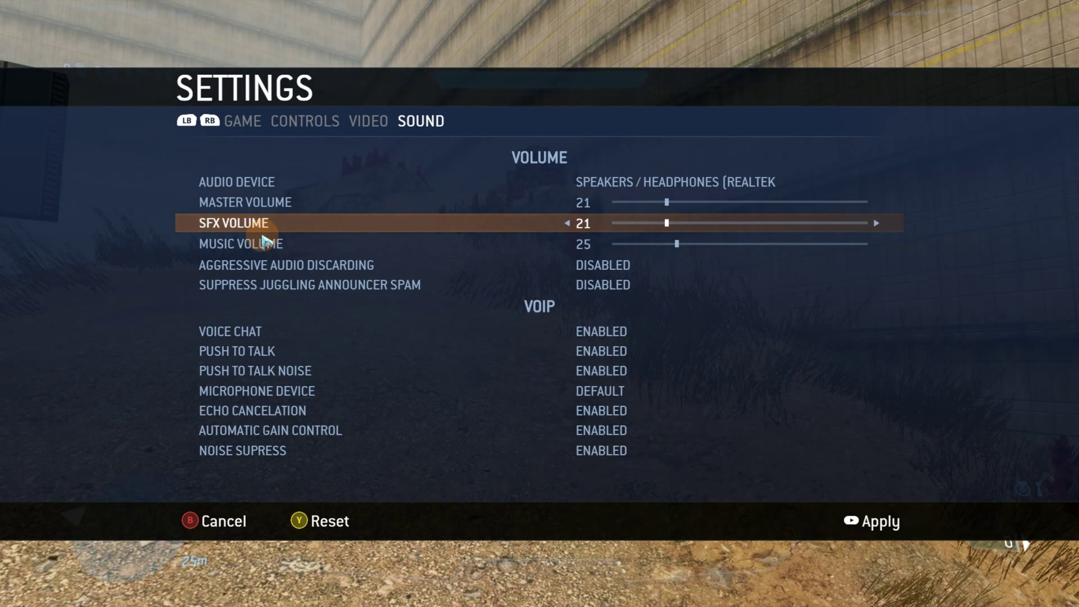
{"action": "key", "text": "Right"}
{"action": "key", "text": "Right"}
{"action": "key", "text": "Right"}
{"action": "key", "text": "Right"}
{"action": "key", "text": "Up"}
{"action": "key", "text": "Right"}
{"action": "key", "text": "Right"}
{"action": "key", "text": "Right"}
{"action": "key", "text": "Return"}
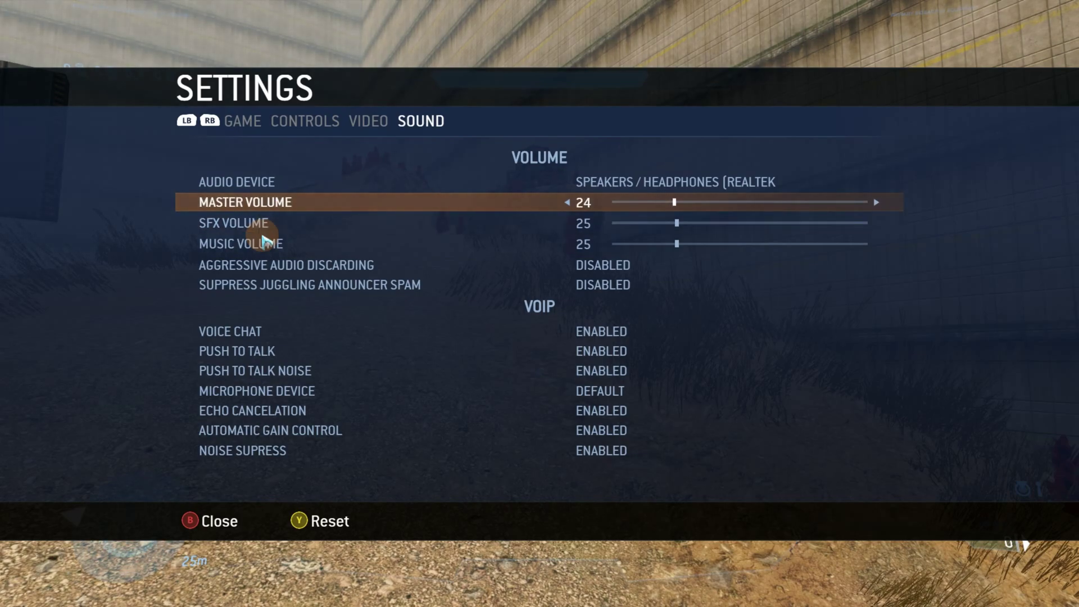
{"action": "key", "text": "Escape"}
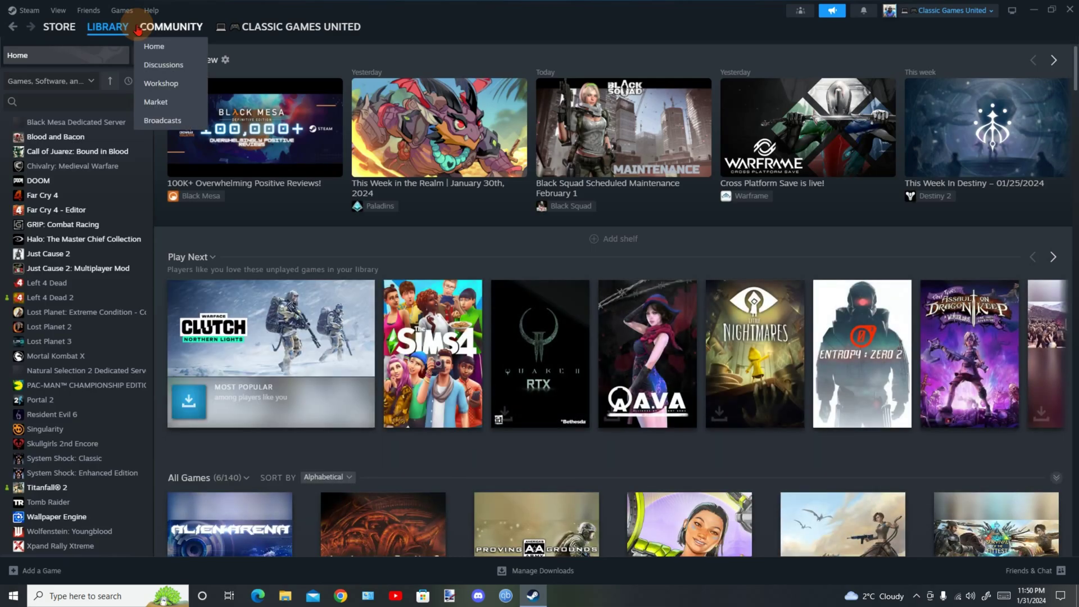
- Switch to Steam and view the library pages of Halo: The Master Chief Collection and Left 4 Dead 2
{"action": "left_click", "coordinate": [63, 241]}
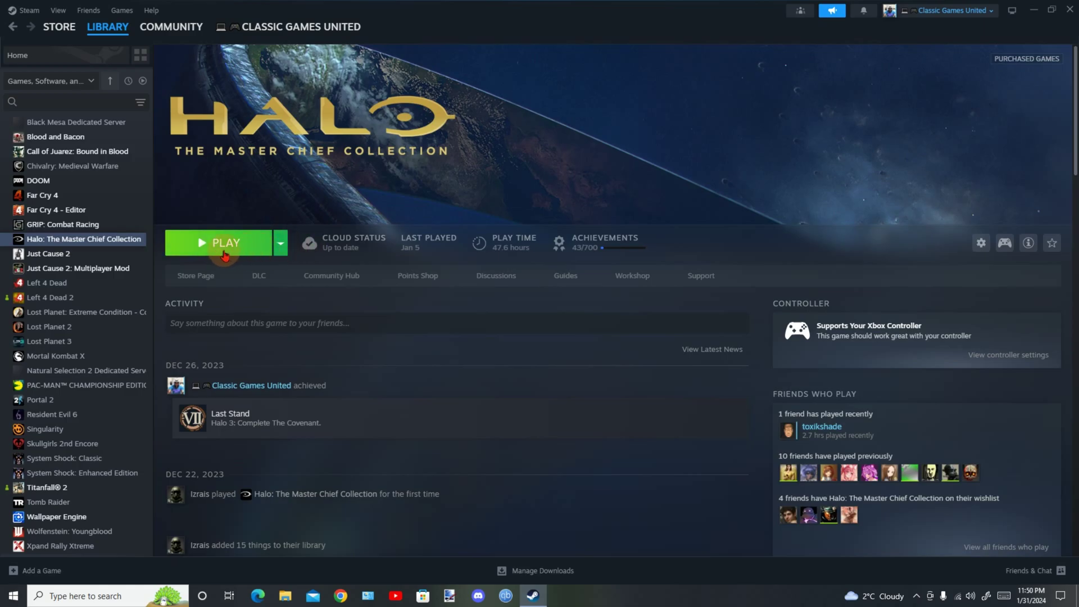
{"action": "left_click", "coordinate": [225, 256]}
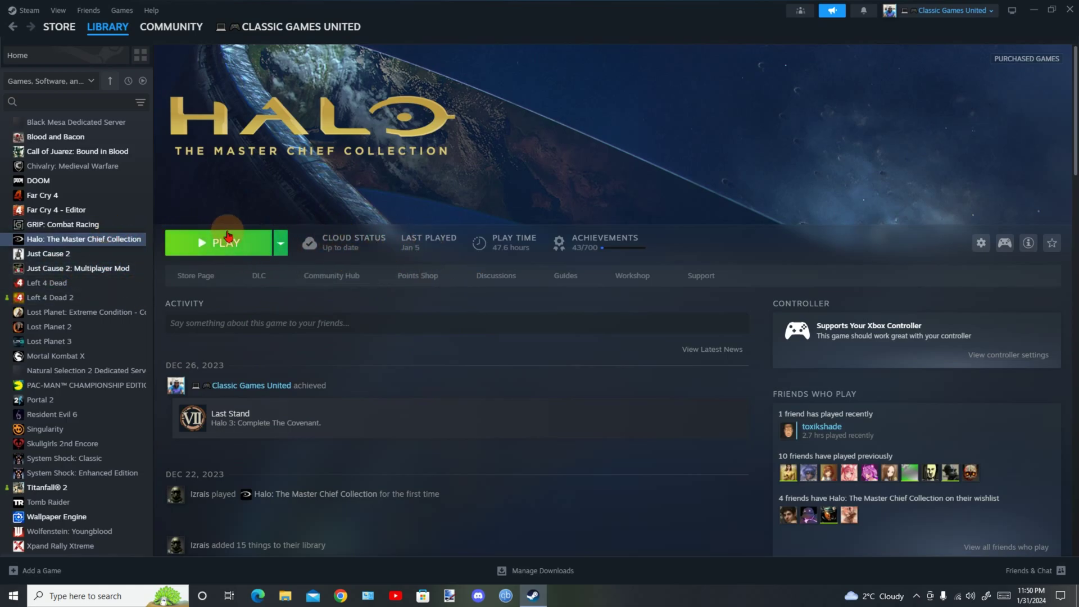
{"action": "scroll", "coordinate": [86, 298], "scroll_direction": "down", "scroll_amount": 1}
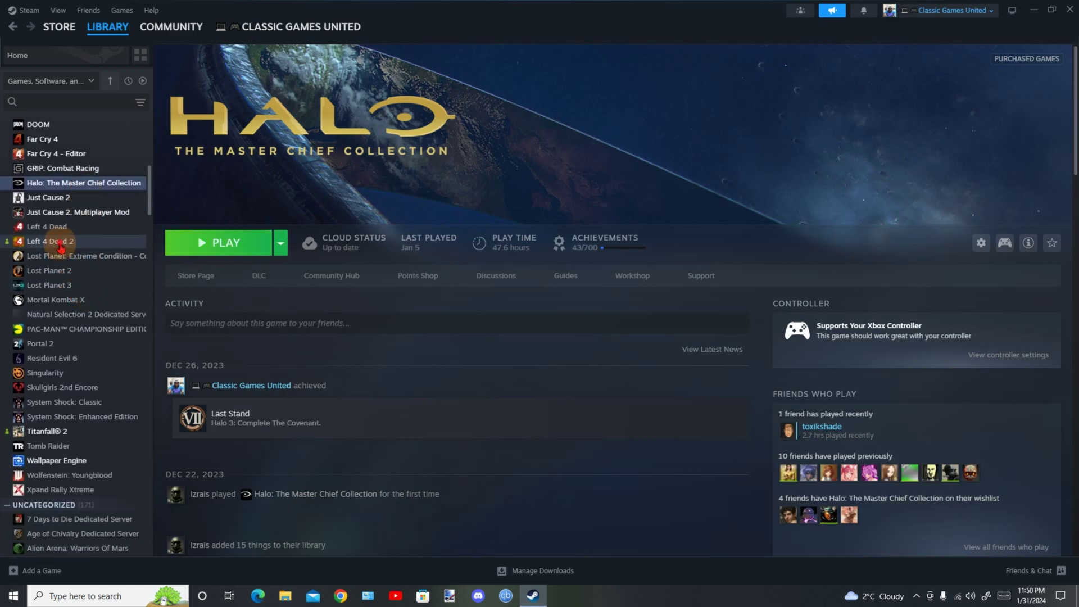
{"action": "left_click", "coordinate": [62, 242]}
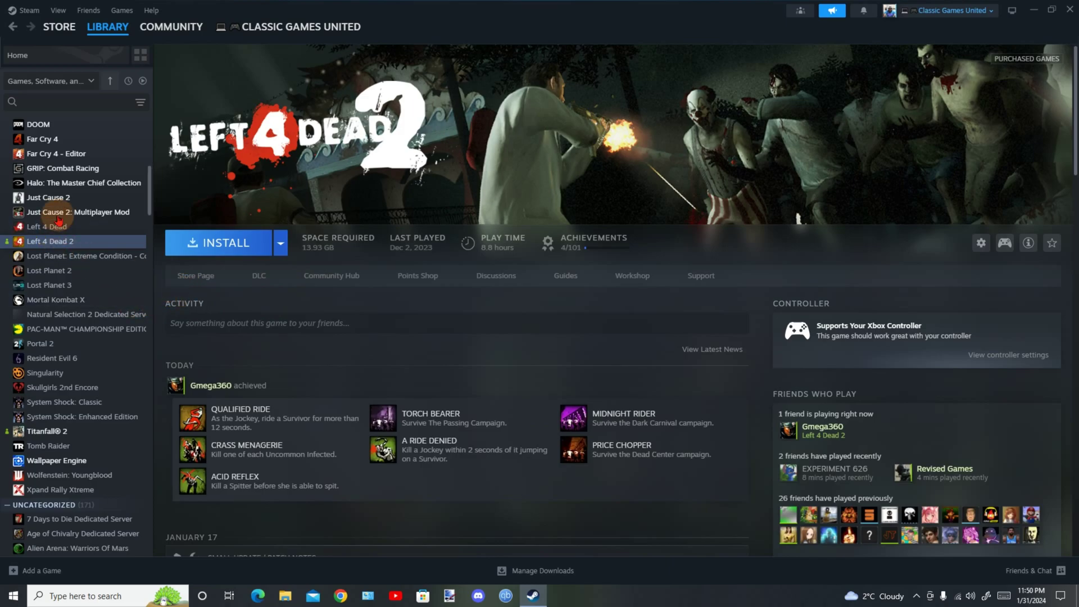
- Open the library page of Halo: The Master Chief Collection and look through its activity feed, included games and achievements
{"action": "left_click", "coordinate": [59, 183]}
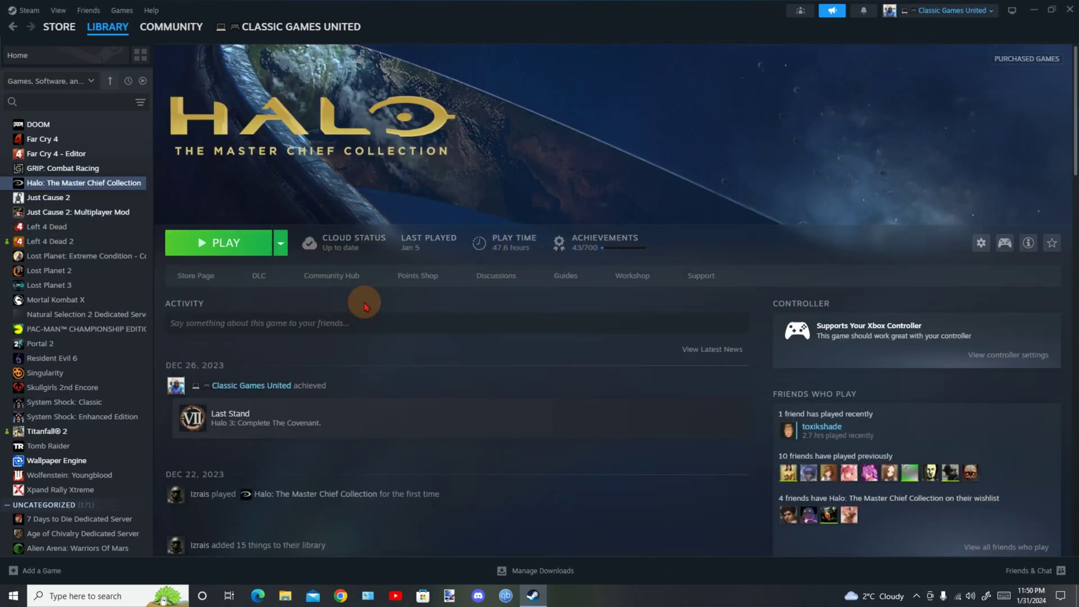
{"action": "scroll", "coordinate": [366, 304], "scroll_direction": "down", "scroll_amount": 5}
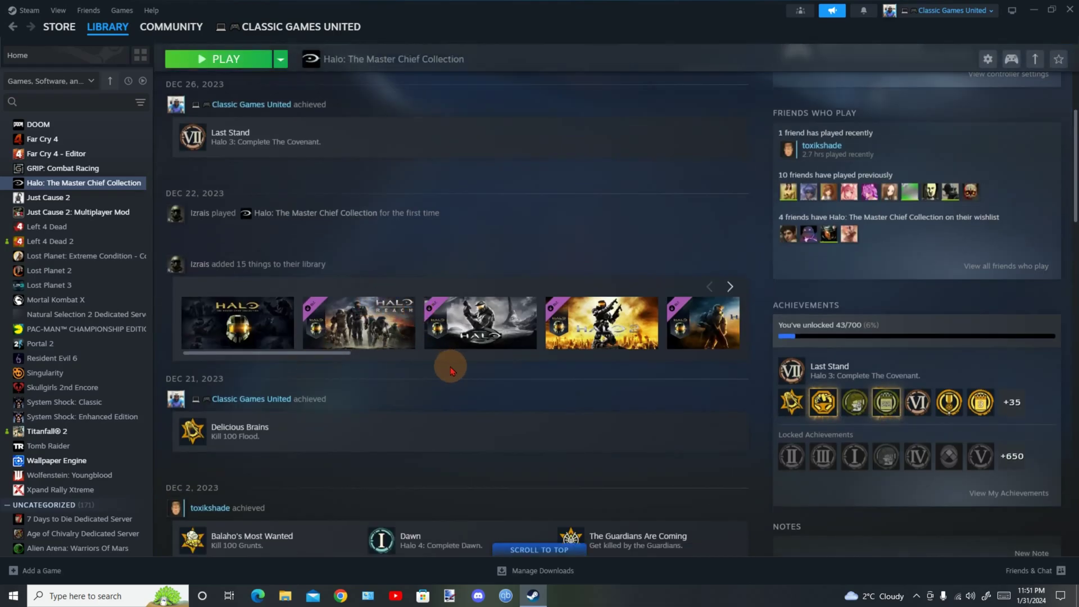
{"action": "scroll", "coordinate": [356, 372], "scroll_direction": "down", "scroll_amount": 3}
{"action": "scroll", "coordinate": [336, 350], "scroll_direction": "down", "scroll_amount": 3}
{"action": "scroll", "coordinate": [336, 351], "scroll_direction": "up", "scroll_amount": 3}
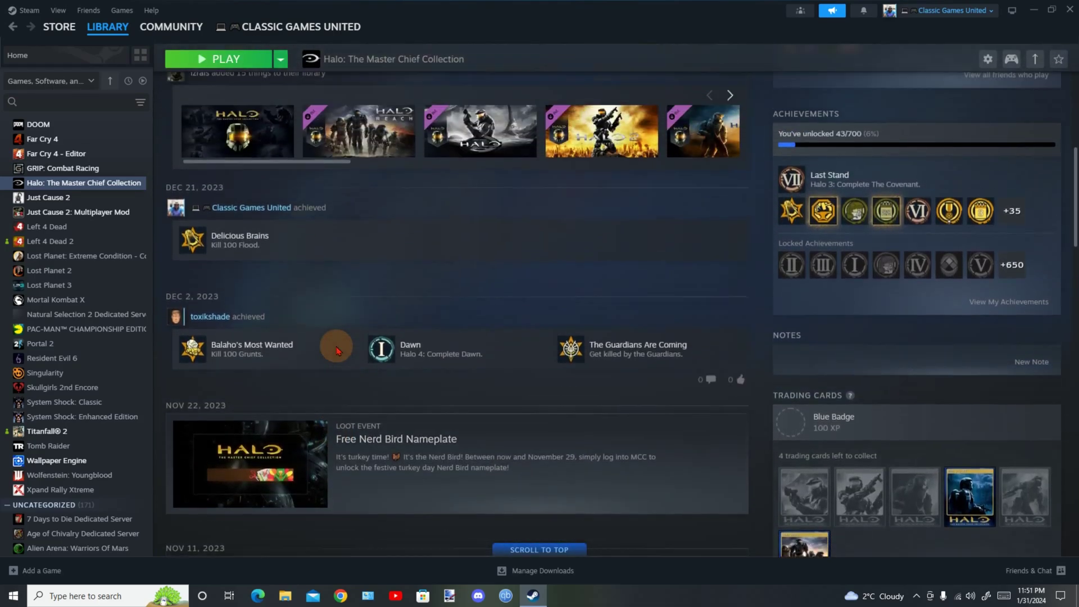
{"action": "scroll", "coordinate": [336, 351], "scroll_direction": "down", "scroll_amount": 2}
{"action": "scroll", "coordinate": [336, 351], "scroll_direction": "up", "scroll_amount": 2}
{"action": "scroll", "coordinate": [336, 351], "scroll_direction": "up", "scroll_amount": 5}
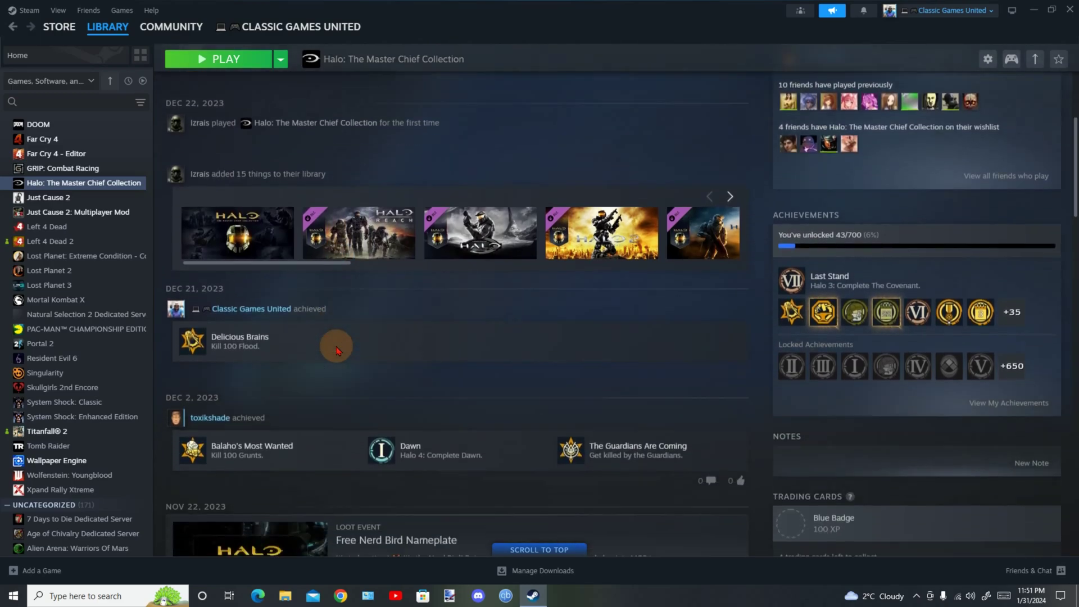
{"action": "scroll", "coordinate": [336, 351], "scroll_direction": "up", "scroll_amount": 1}
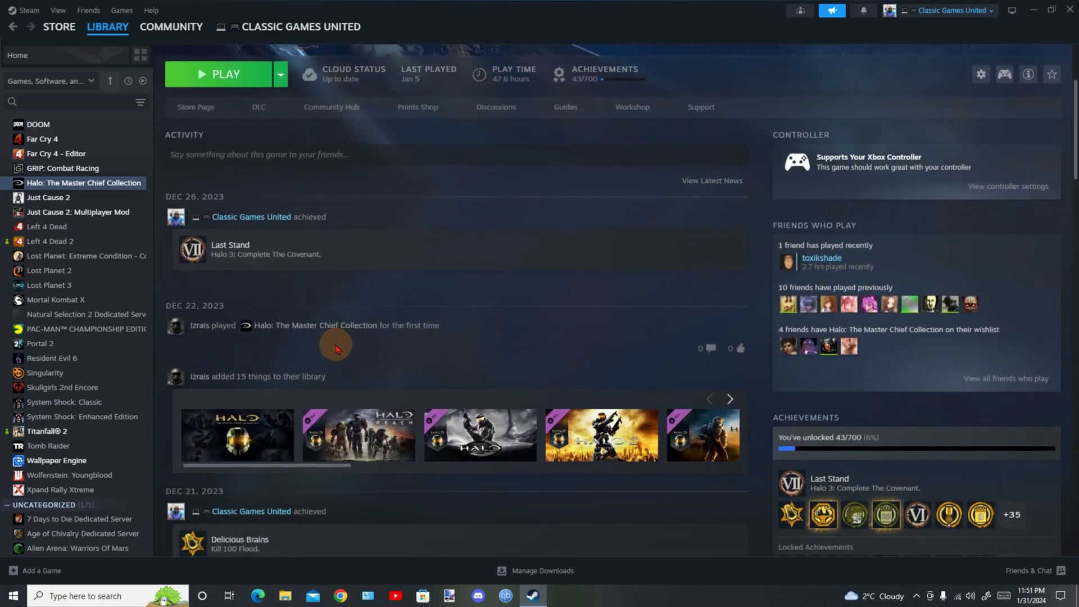
{"action": "scroll", "coordinate": [334, 337], "scroll_direction": "up", "scroll_amount": 2}
{"action": "scroll", "coordinate": [334, 333], "scroll_direction": "up", "scroll_amount": 1}
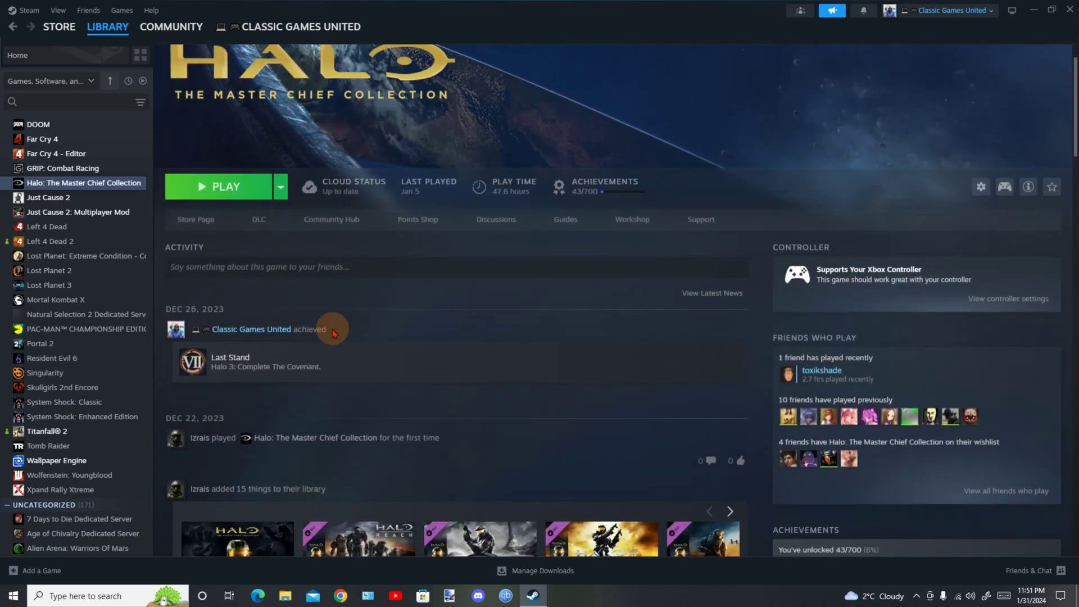